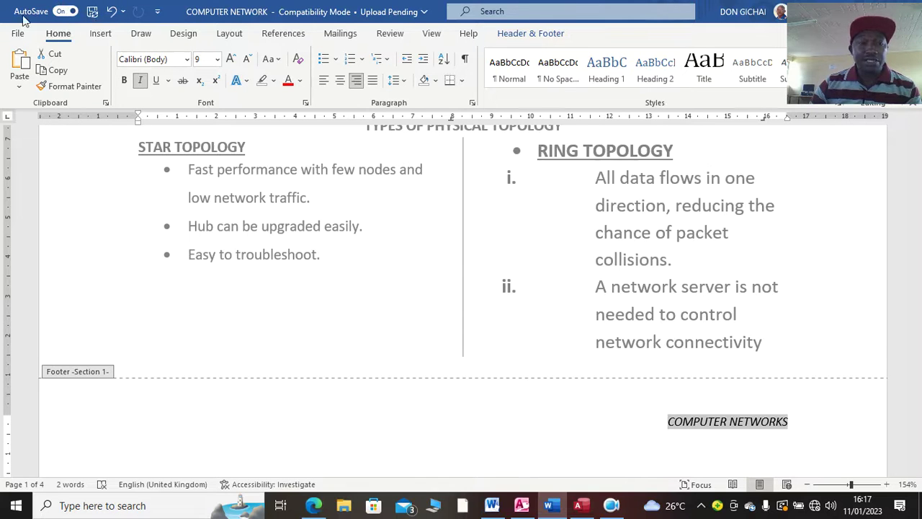
# Switch to the exam PDF in Edge and read question 2's database name and table specifications
pyautogui.click(595, 508)
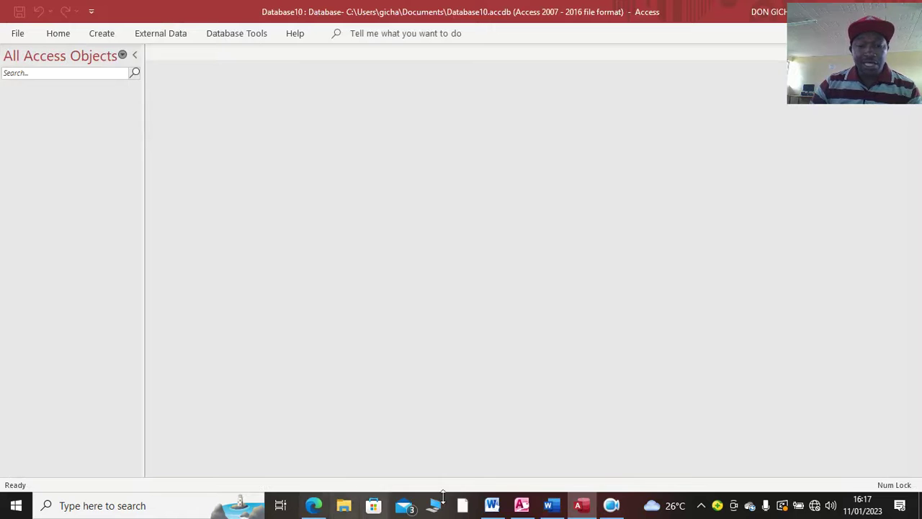
pyautogui.click(314, 506)
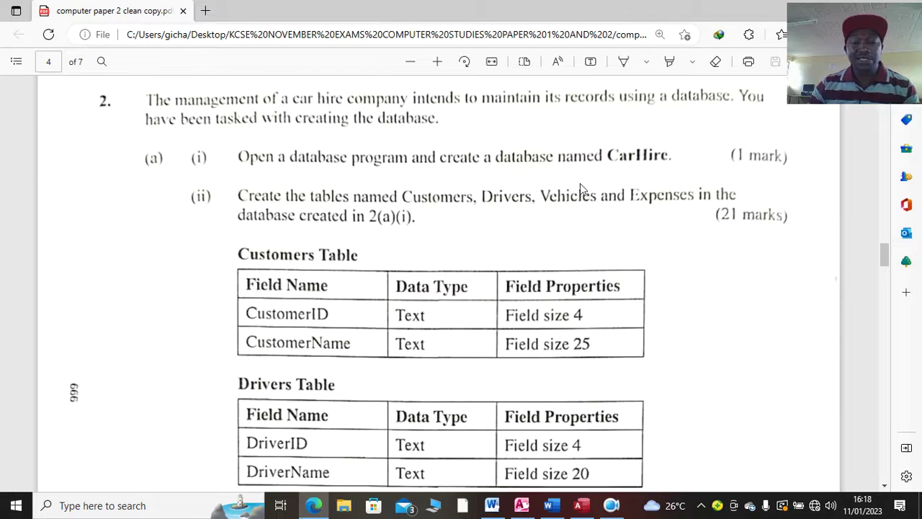
pyautogui.scroll(-1, 430, 240)
pyautogui.scroll(-1, 425, 240)
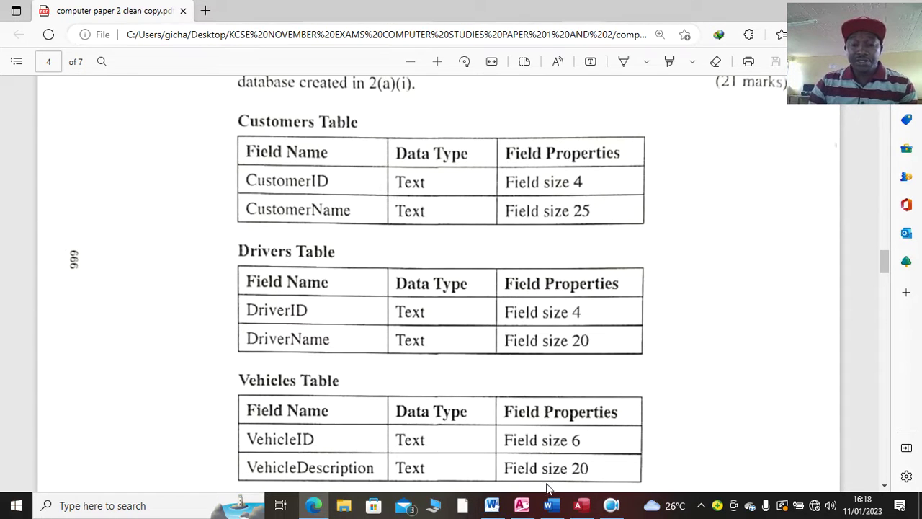
# Switch back to Access and create a blank database named CarHire
pyautogui.click(580, 505)
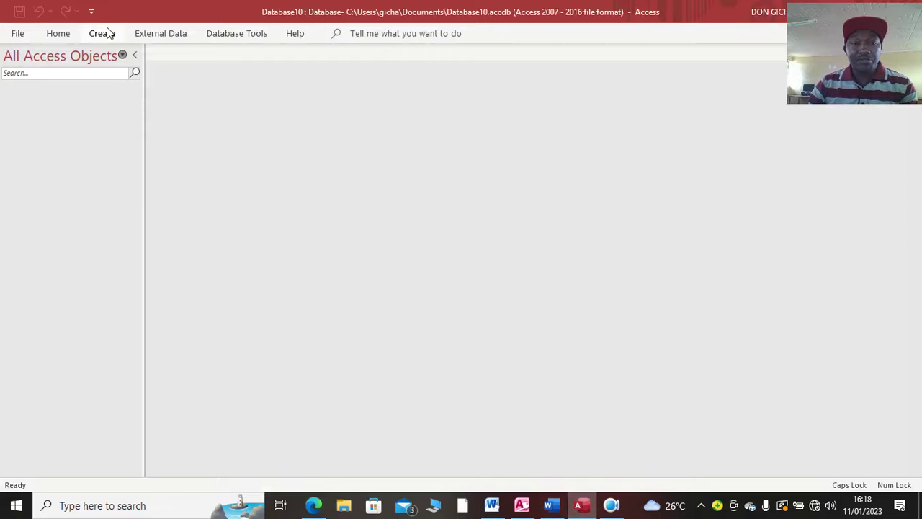
pyautogui.click(19, 33)
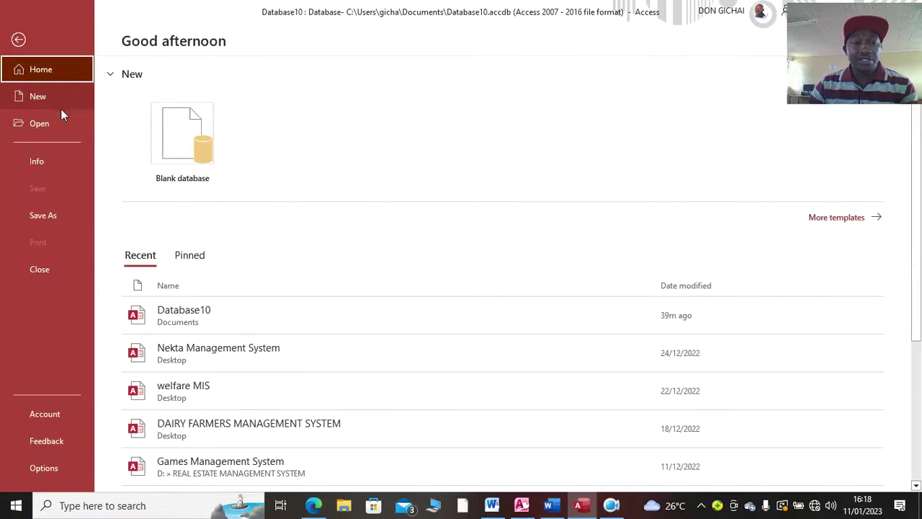
pyautogui.click(187, 153)
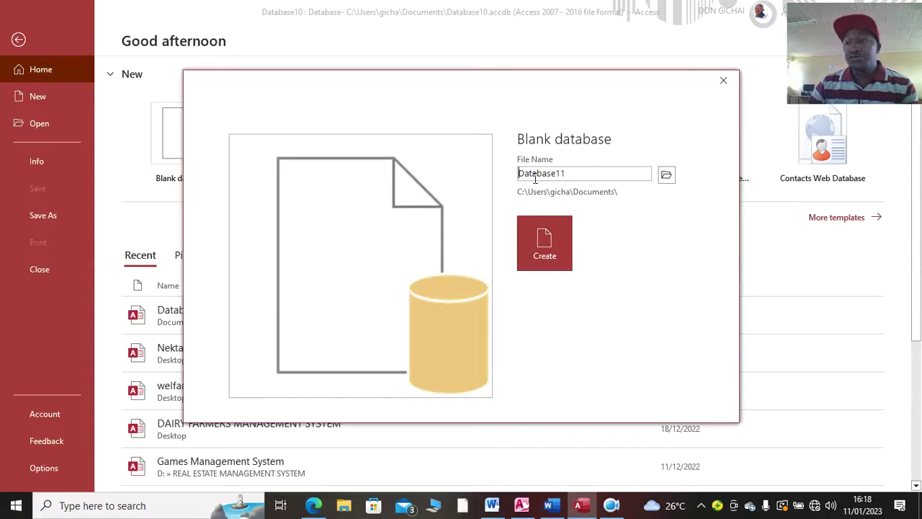
pyautogui.moveTo(574, 174); pyautogui.dragTo(498, 158)
pyautogui.write('C')
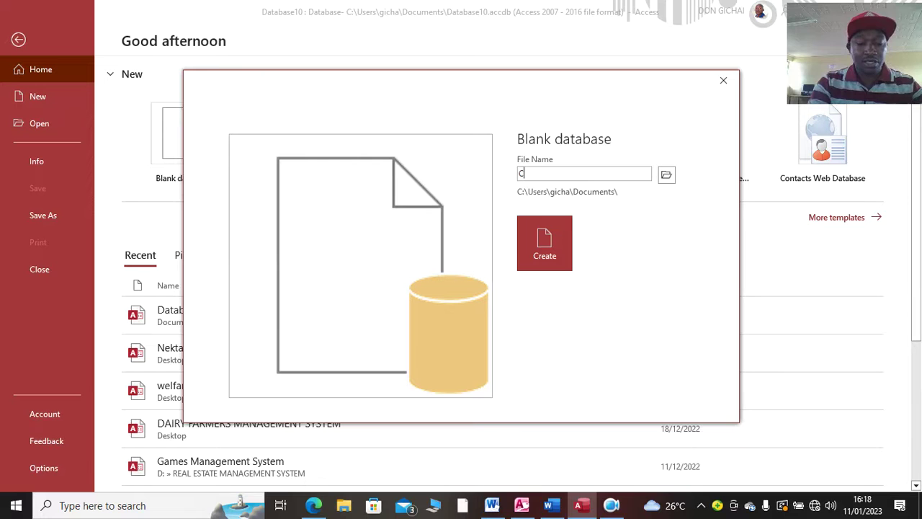
pyautogui.write('arHor')
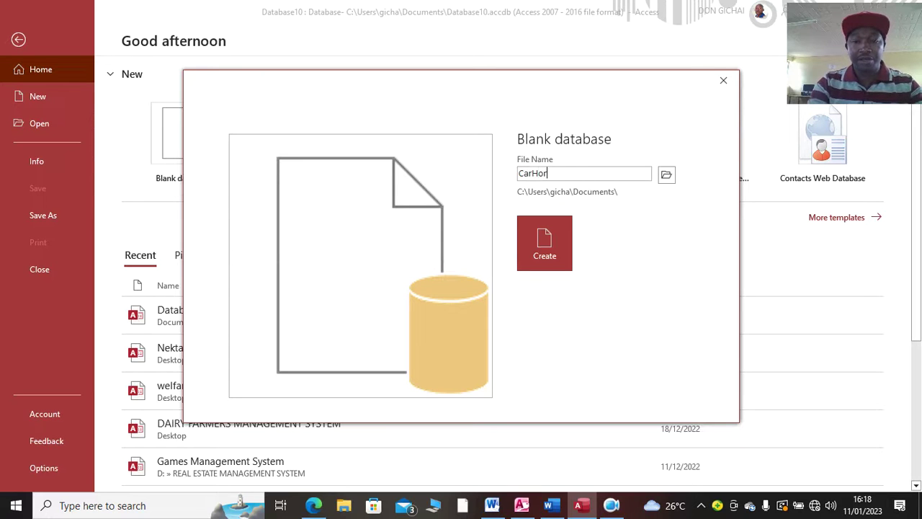
pyautogui.press('BackSpace')
pyautogui.press('BackSpace')
pyautogui.write('ire')
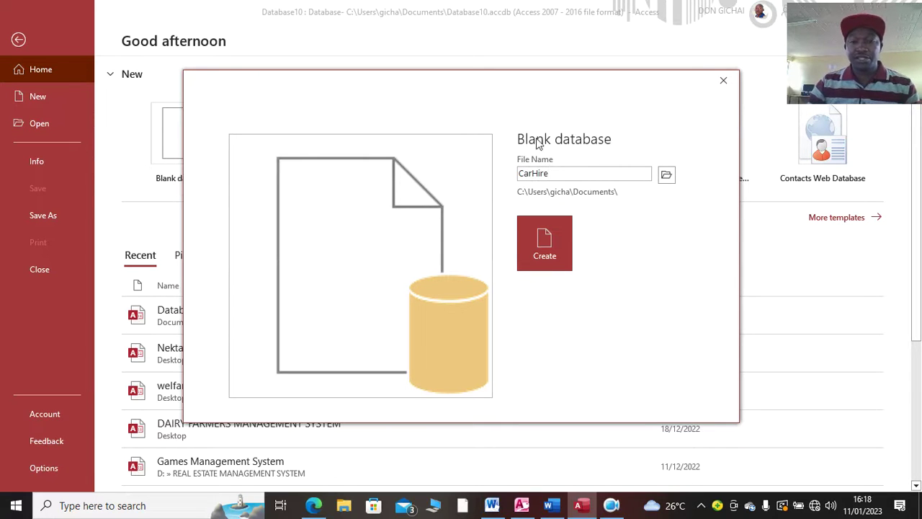
pyautogui.click(553, 252)
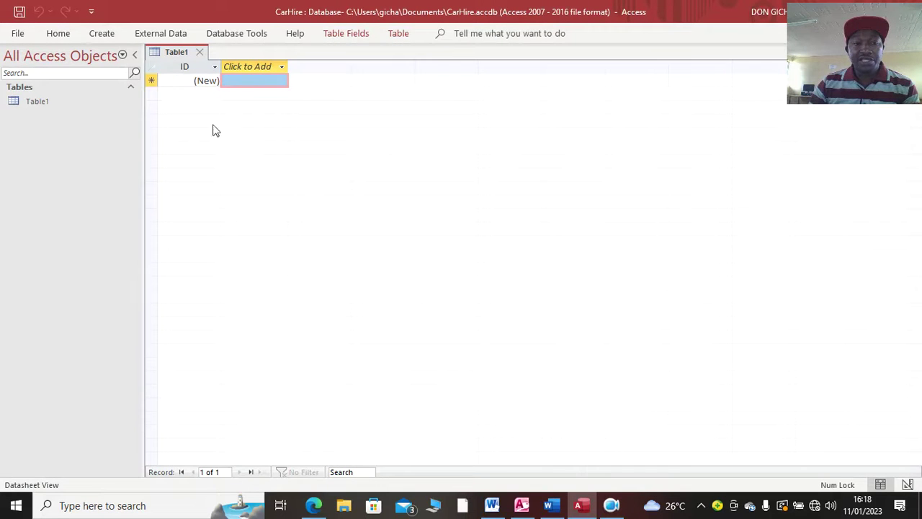
# Close the default empty table and start a new table in Design view
pyautogui.click(200, 52)
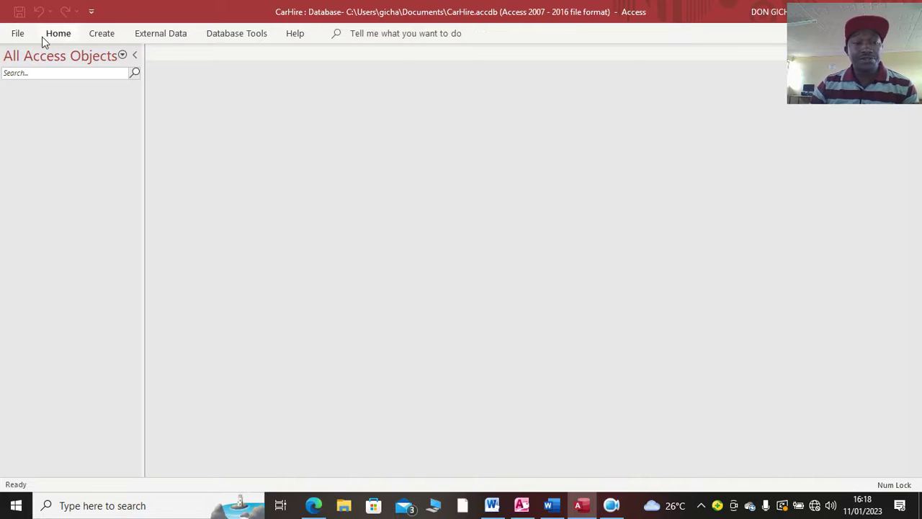
pyautogui.click(92, 35)
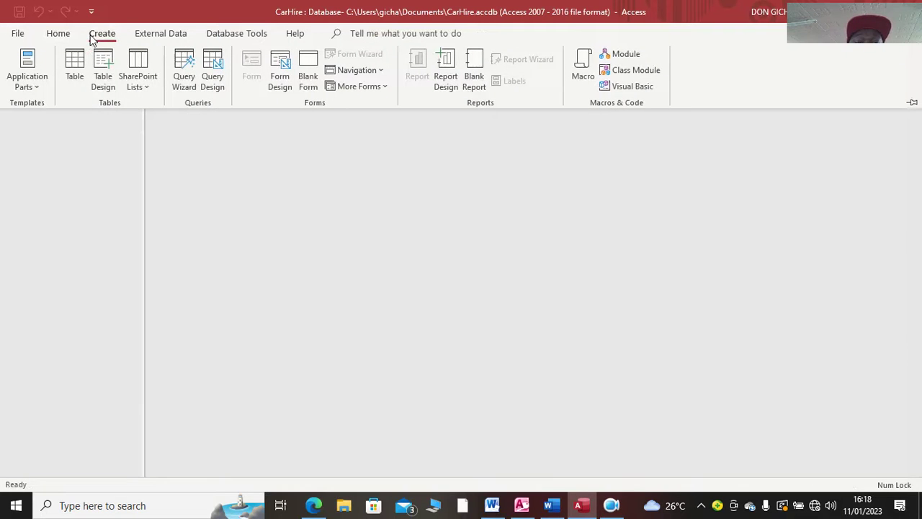
pyautogui.click(109, 85)
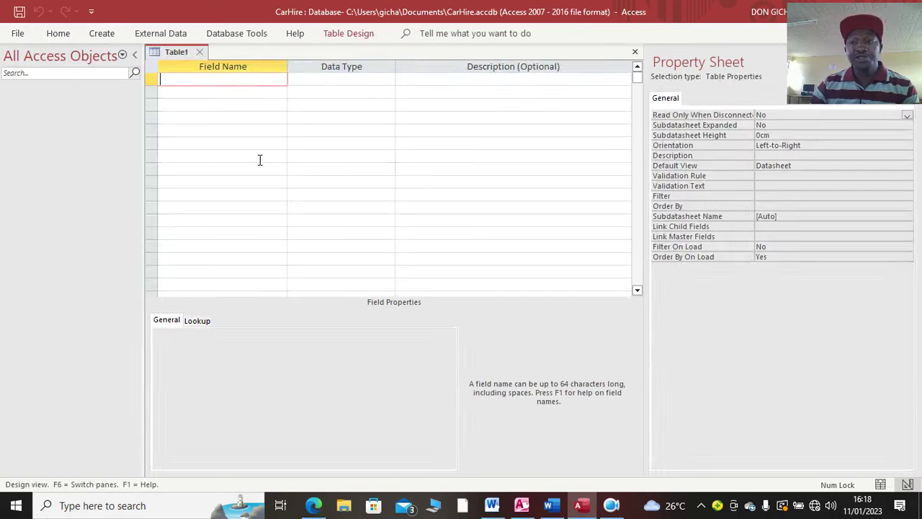
# Name the table's first field CustomerID
pyautogui.write('Customer')
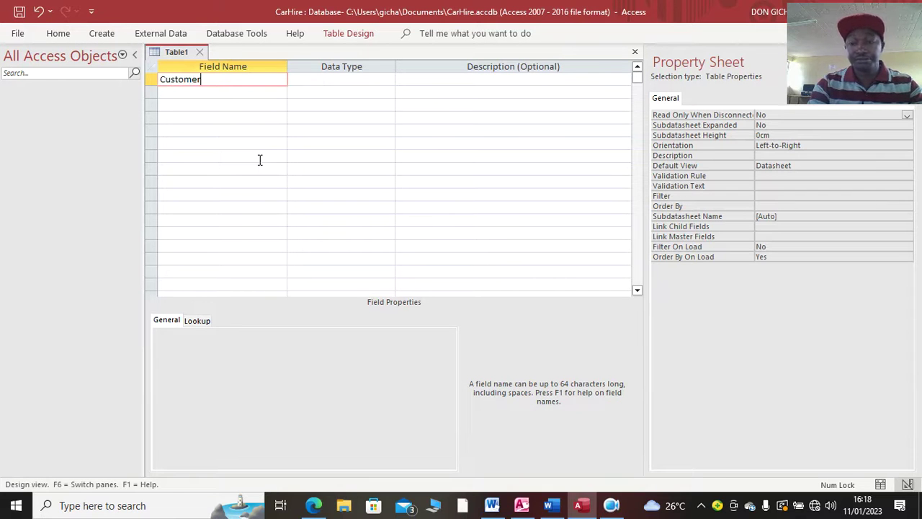
pyautogui.write('Id')
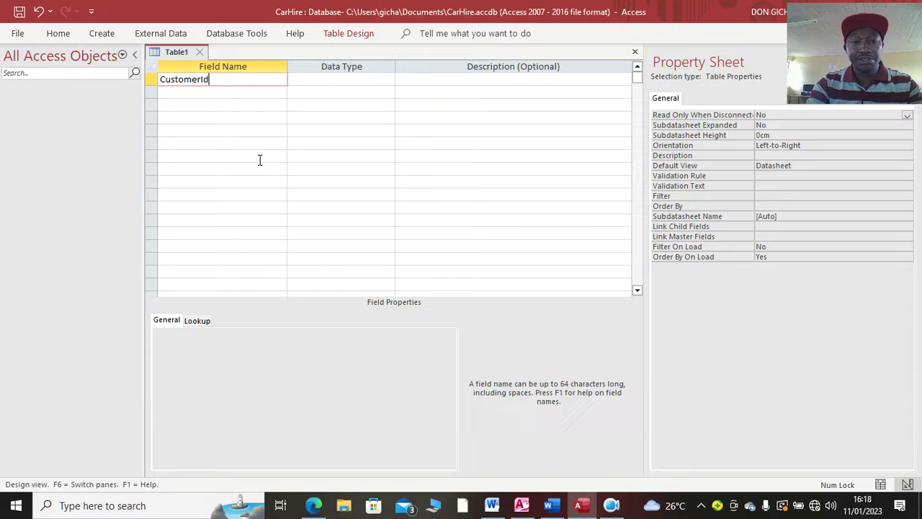
pyautogui.press('BackSpace')
pyautogui.press('BackSpace')
pyautogui.press('capslock')
pyautogui.write('ID')
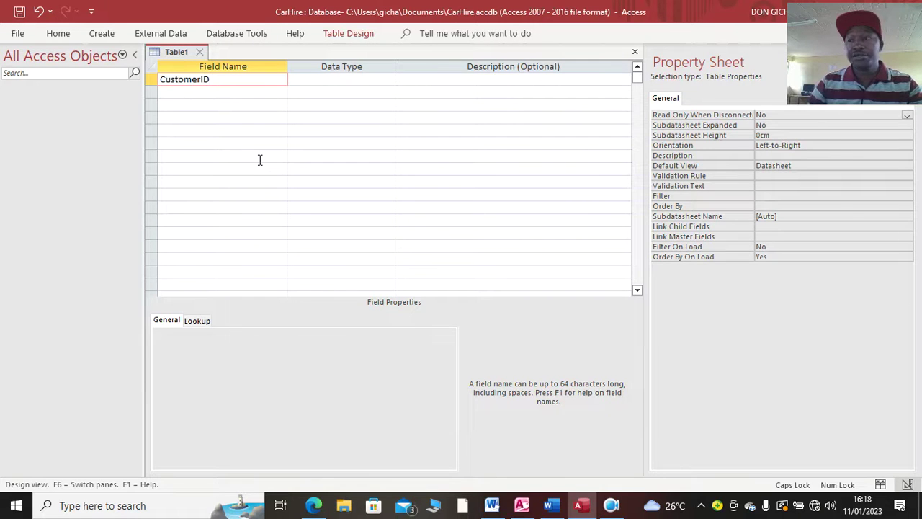
# Give the CustomerID field the Short Text data type and a field size of 4
pyautogui.click(326, 88)
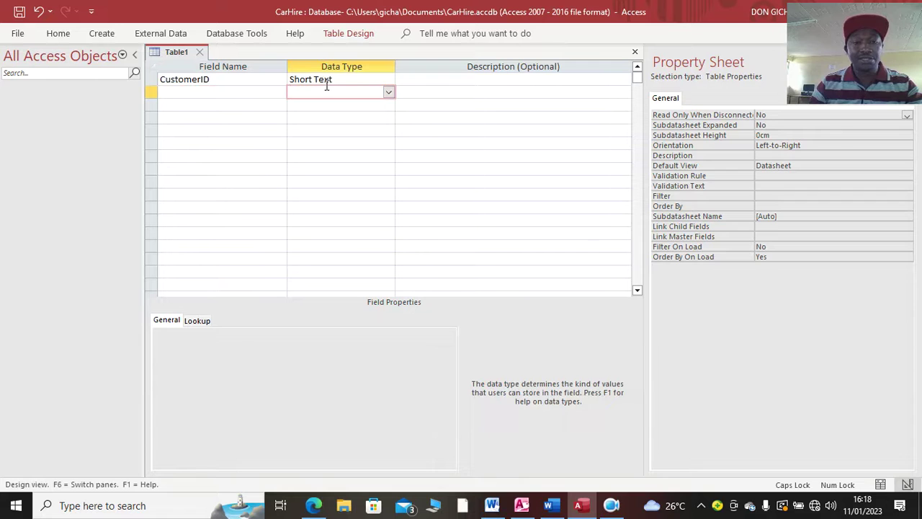
pyautogui.click(326, 82)
pyautogui.click(251, 334)
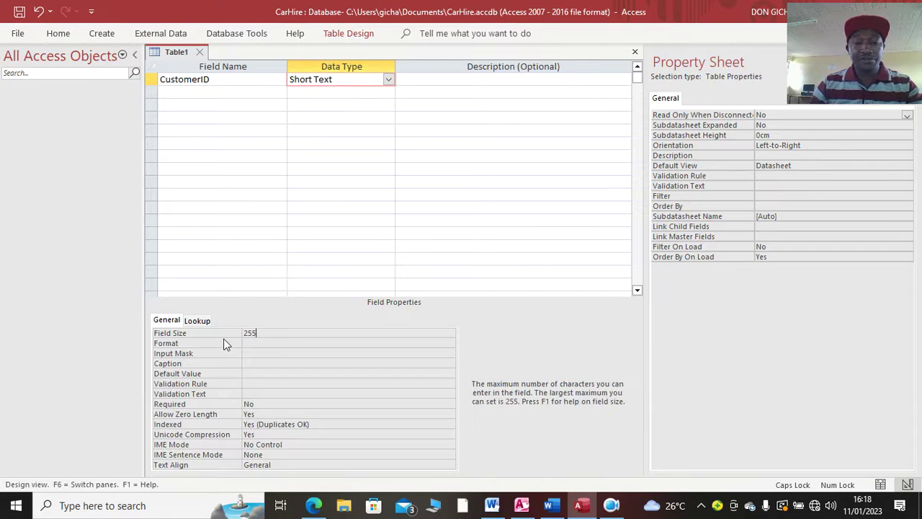
pyautogui.moveTo(265, 333); pyautogui.dragTo(238, 325)
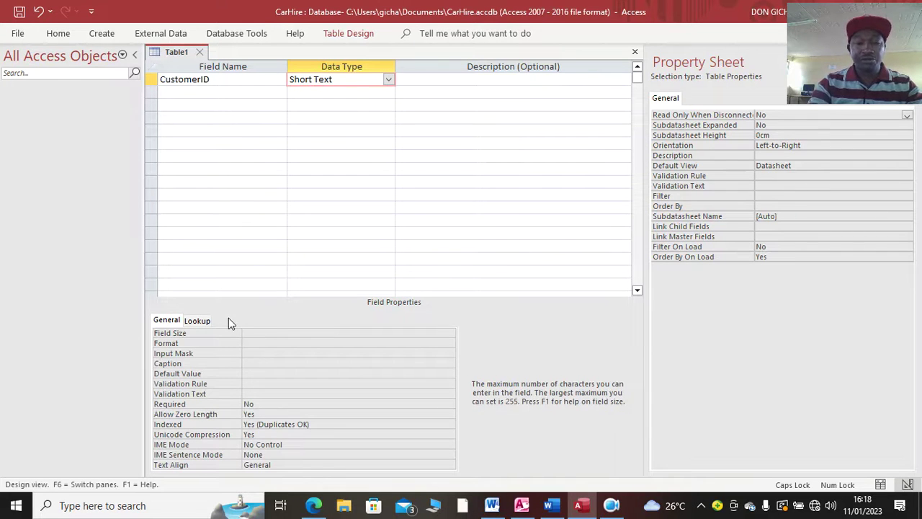
pyautogui.write('4')
# Add a second field named CustomerName below CustomerID
pyautogui.click(182, 91)
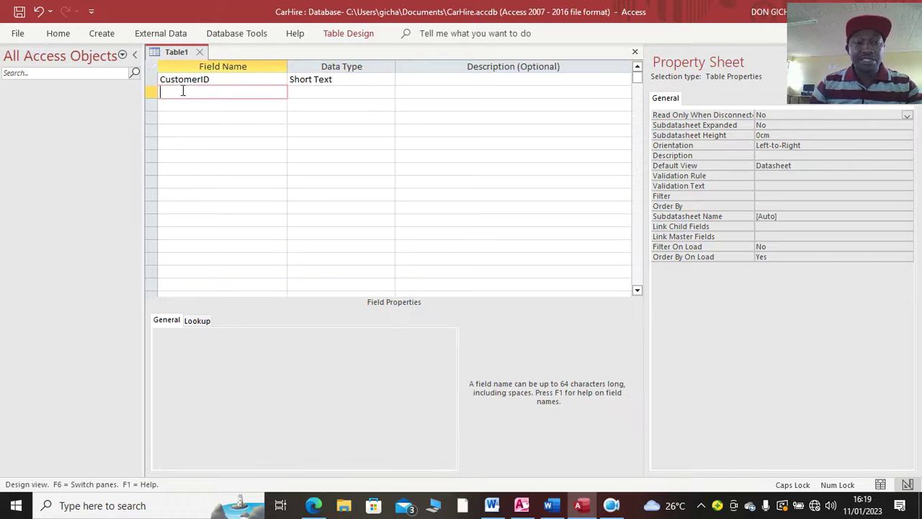
pyautogui.write('cUST')
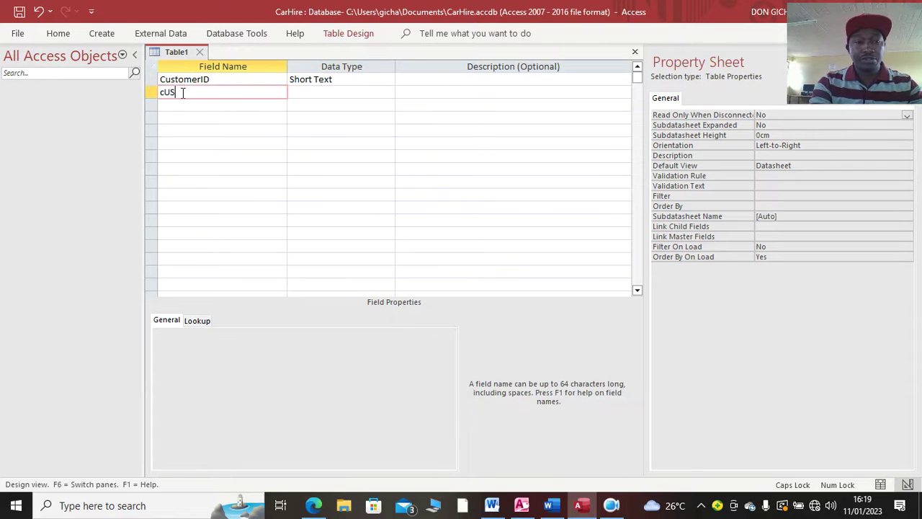
pyautogui.press('BackSpace')
pyautogui.press('BackSpace')
pyautogui.press('BackSpace')
pyautogui.press('BackSpace')
pyautogui.write('C')
pyautogui.press('capslock')
pyautogui.write('ustomer')
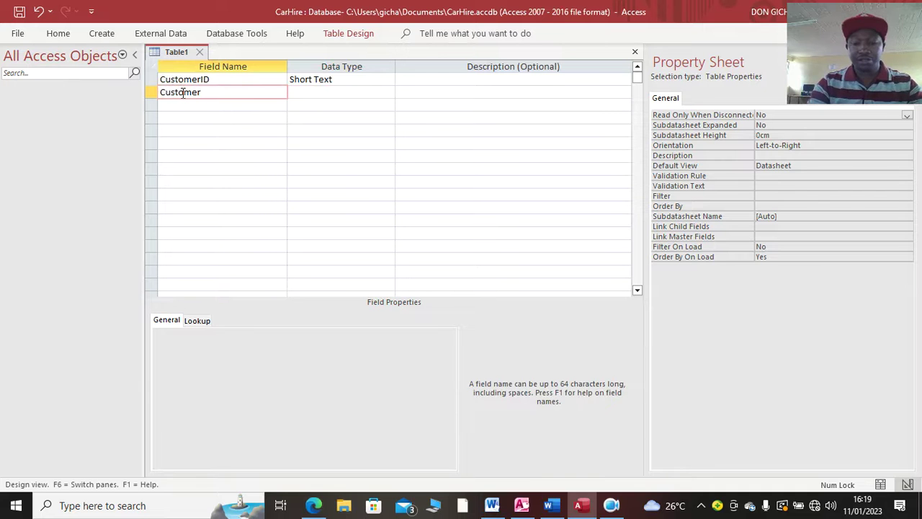
pyautogui.write('Name')
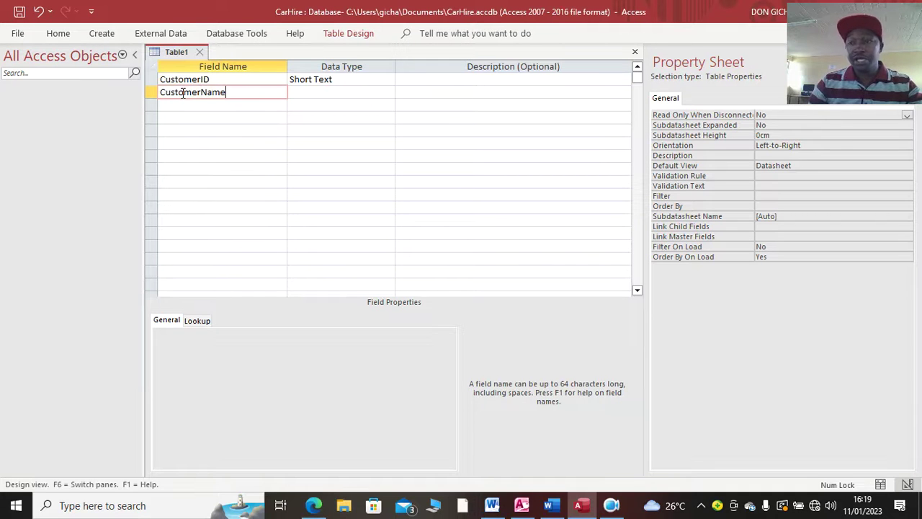
# Give the CustomerName field the Short Text data type and a field size of 25
pyautogui.click(317, 92)
pyautogui.click(270, 341)
pyautogui.click(223, 334)
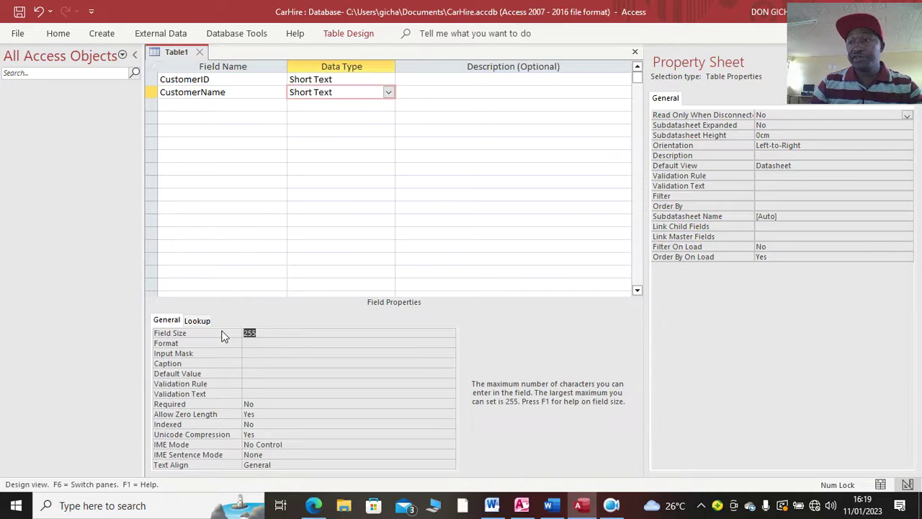
pyautogui.write('25')
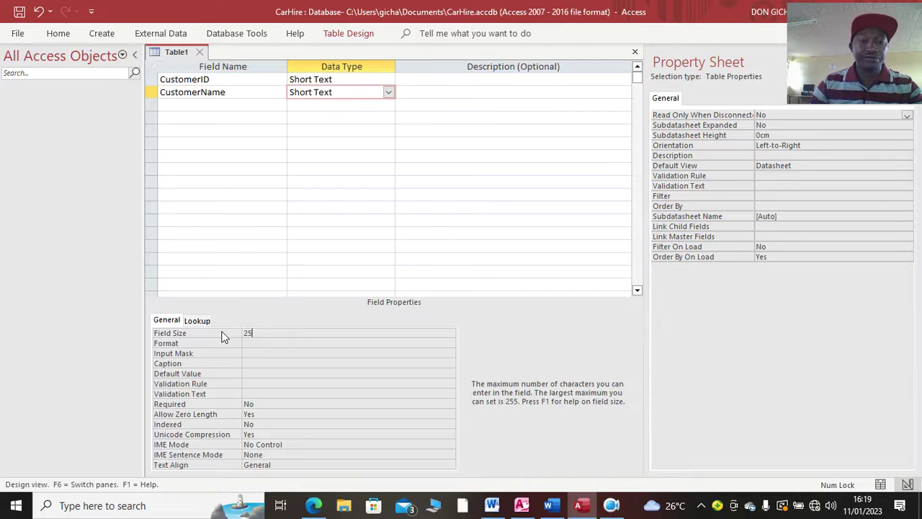
pyautogui.click(190, 104)
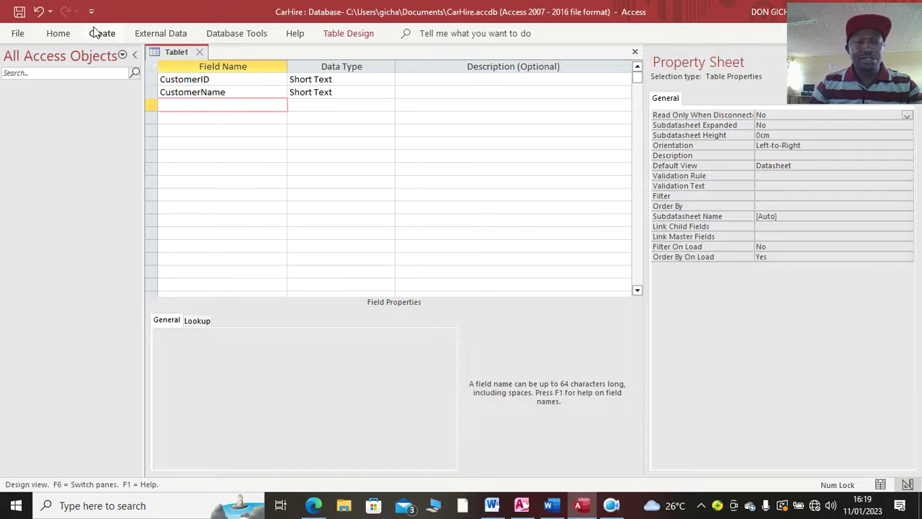
pyautogui.click(20, 11)
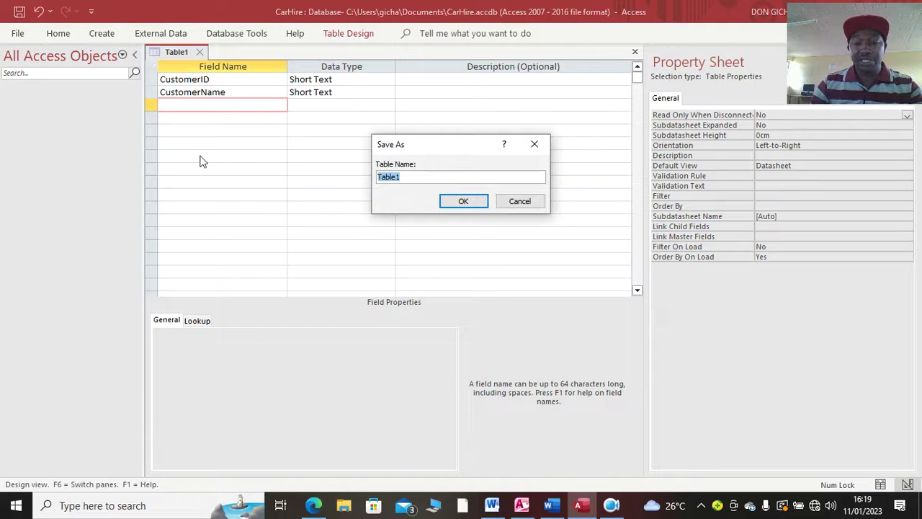
pyautogui.write('Customer')
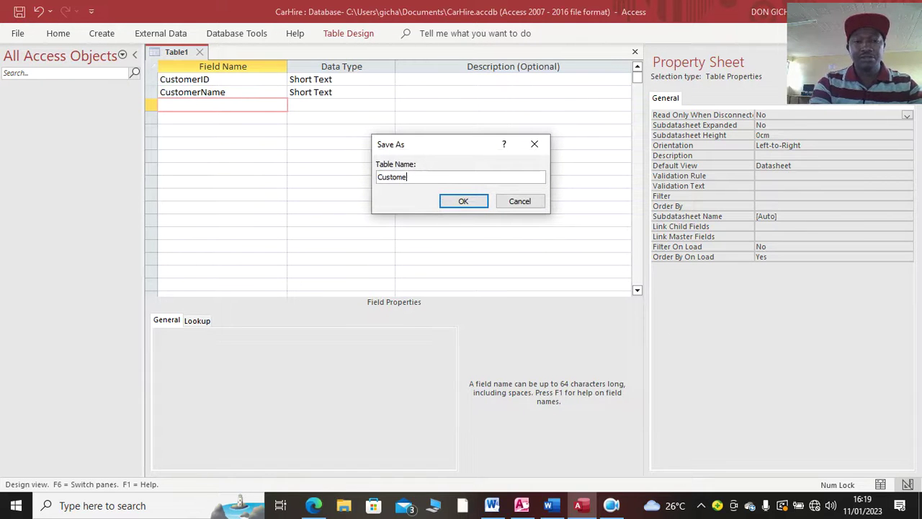
pyautogui.write('s')
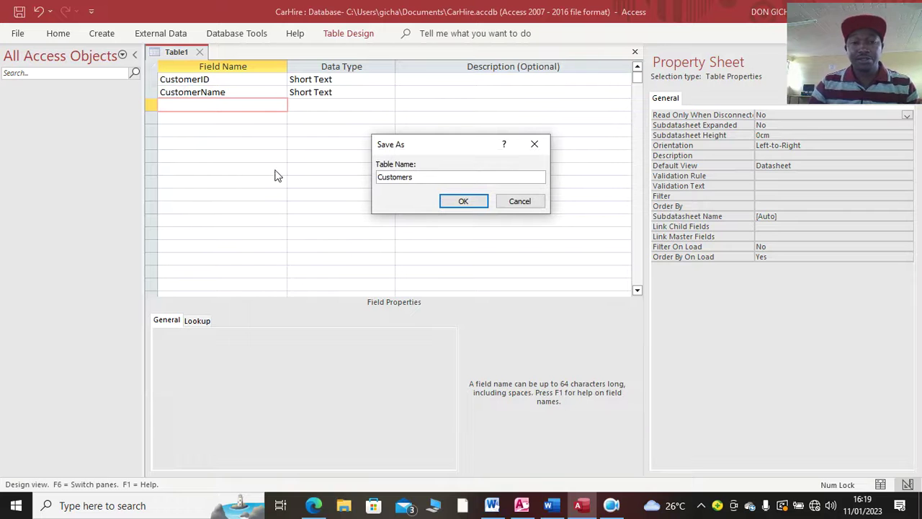
pyautogui.click(453, 197)
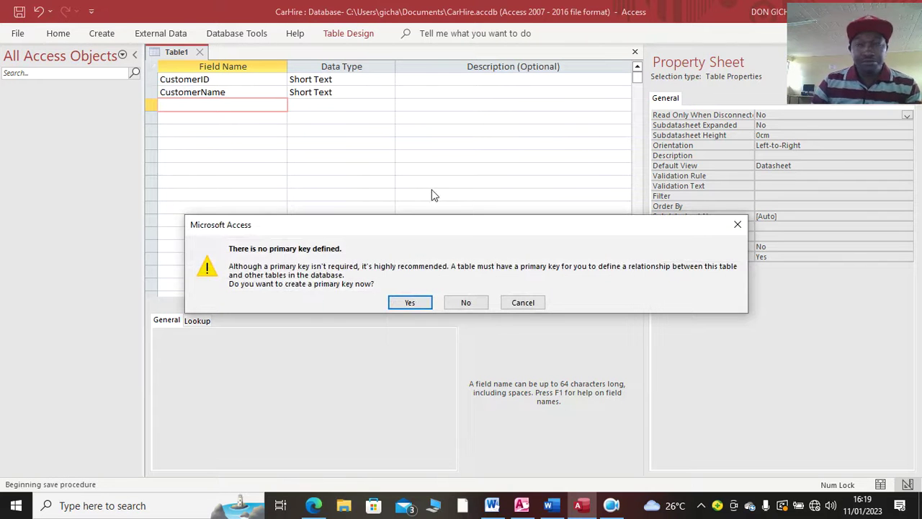
pyautogui.click(517, 304)
# Make CustomerID the primary key and close the table, saving it as Customers
pyautogui.rightClick(259, 79)
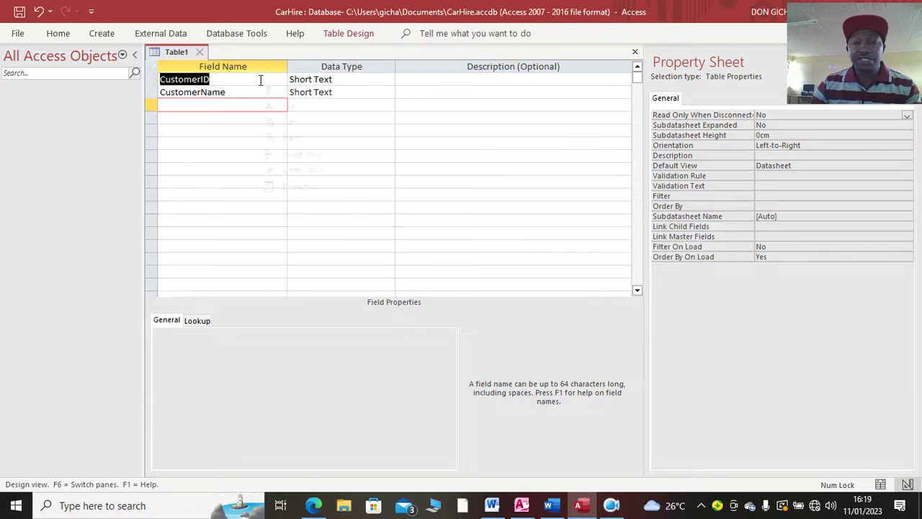
pyautogui.click(302, 90)
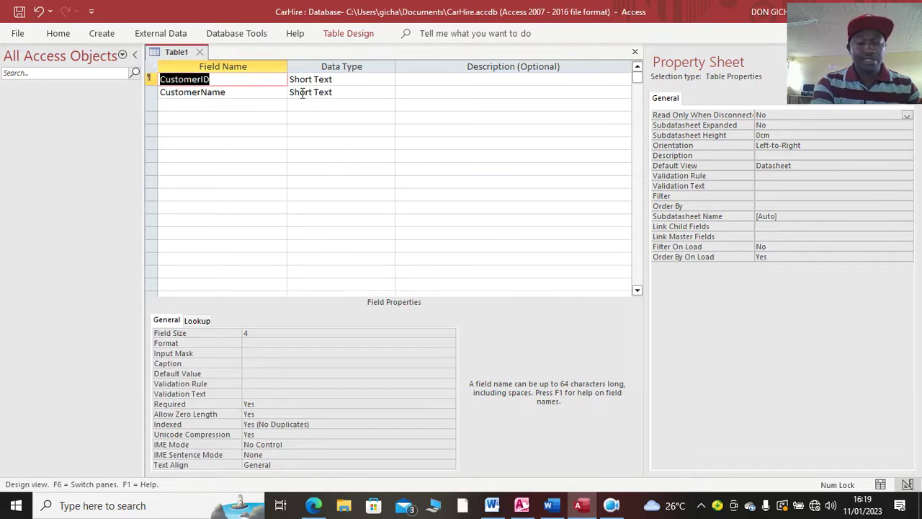
pyautogui.click(199, 52)
pyautogui.click(410, 290)
pyautogui.click(461, 200)
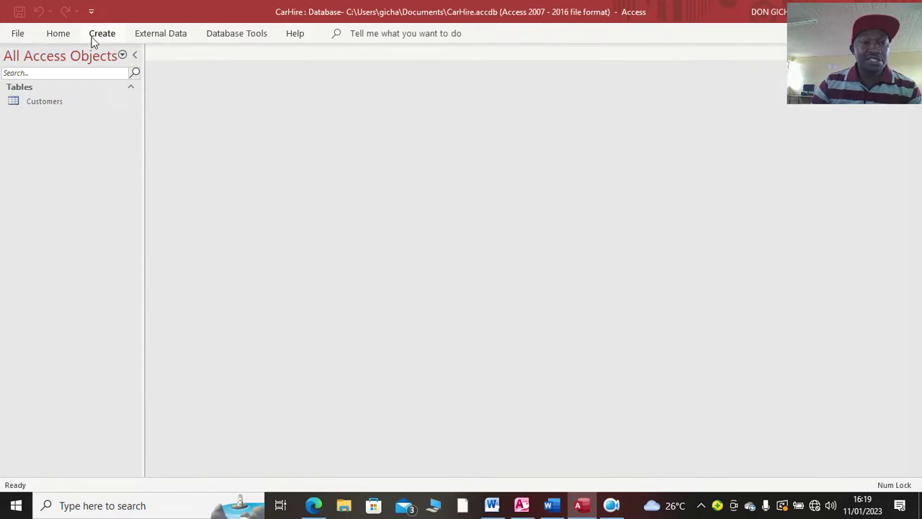
# Start another new table in Design view, and switch to the exam PDF in Edge to read the Drivers table's fields
pyautogui.click(102, 33)
pyautogui.click(109, 85)
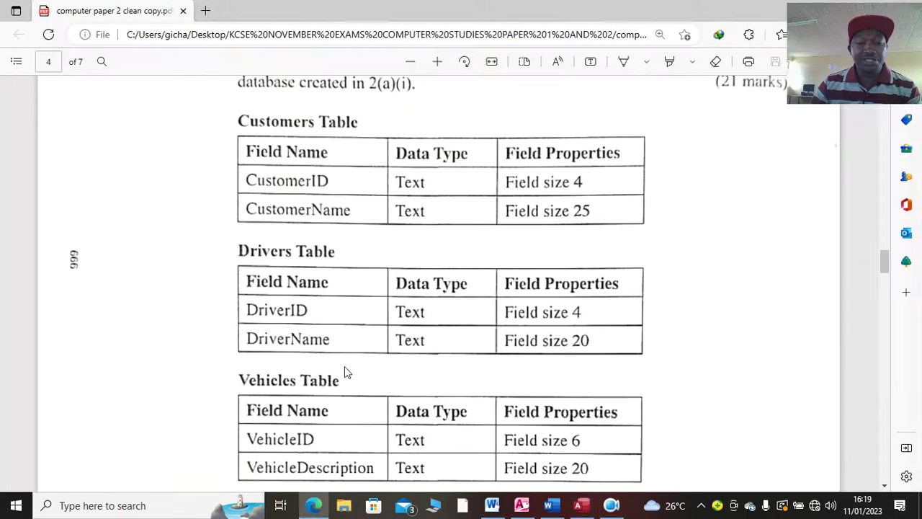
pyautogui.click(314, 505)
pyautogui.scroll(-2, 326, 333)
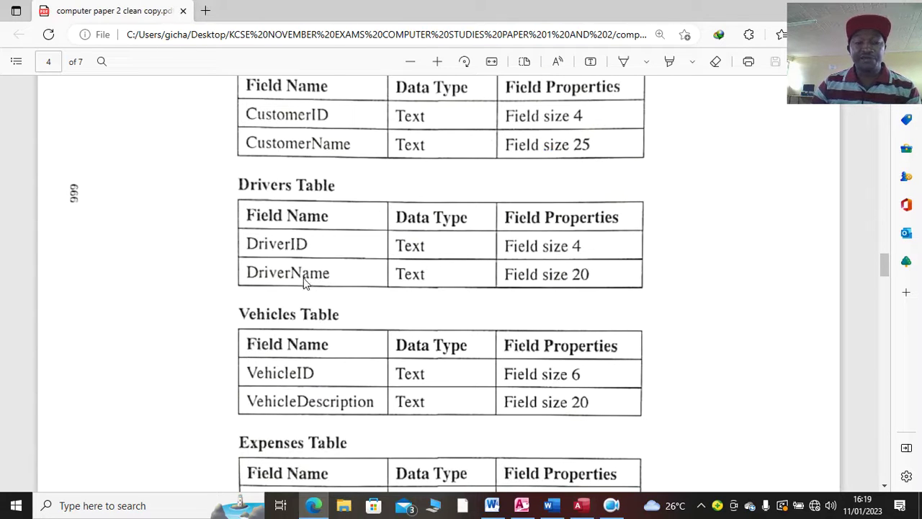
# Switch back to Access and add the fields DriverID and DriverName to the new table
pyautogui.click(578, 505)
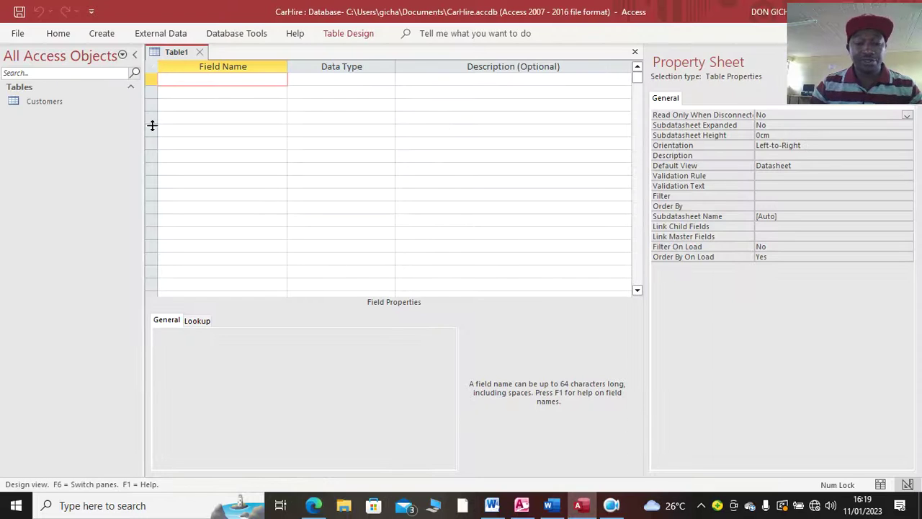
pyautogui.write('Driver')
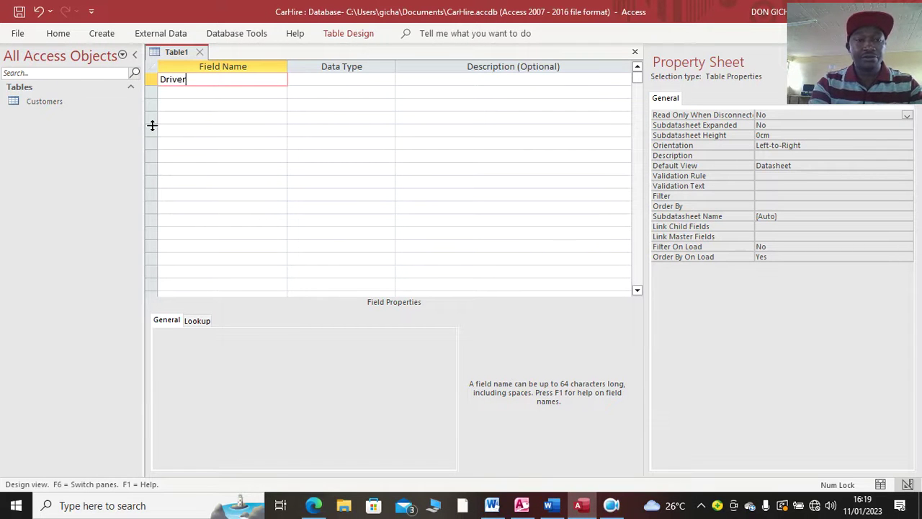
pyautogui.write('ID')
pyautogui.press('Down')
pyautogui.write('Drove')
pyautogui.press('BackSpace')
pyautogui.press('BackSpace')
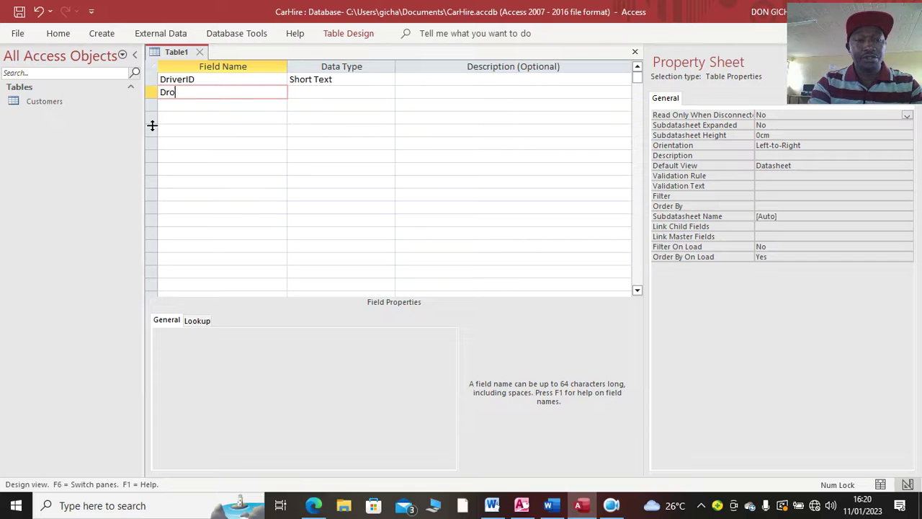
pyautogui.press('BackSpace')
pyautogui.write('iverName')
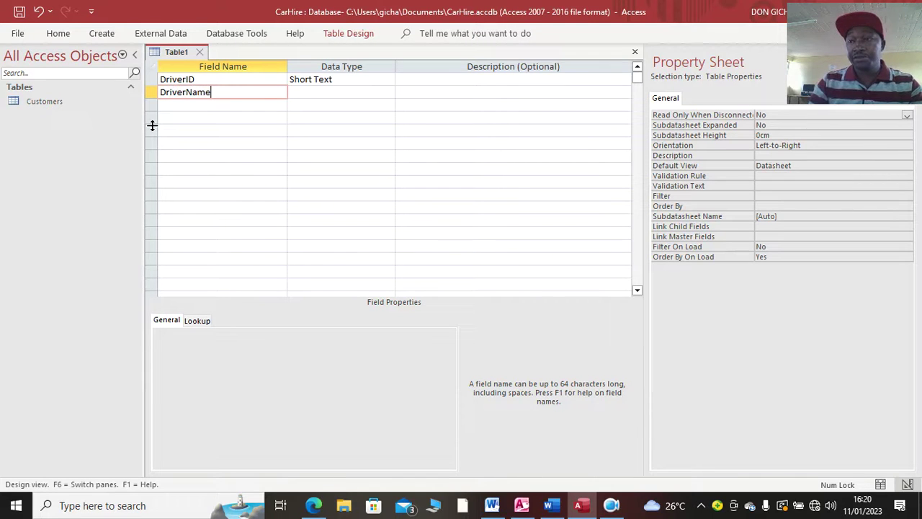
# Set the field size of DriverID to 4 and of DriverName to 20
pyautogui.click(313, 79)
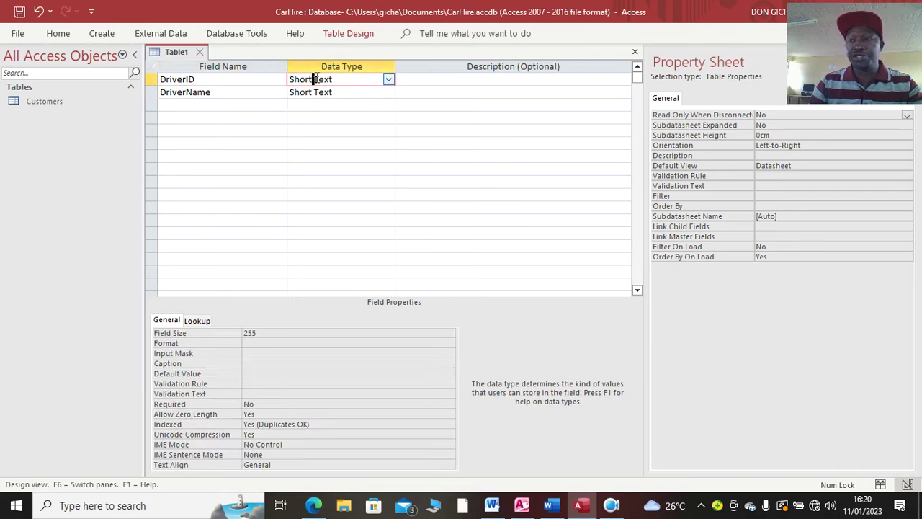
pyautogui.click(268, 331)
pyautogui.moveTo(244, 333); pyautogui.dragTo(258, 334)
pyautogui.write('4')
pyautogui.click(351, 91)
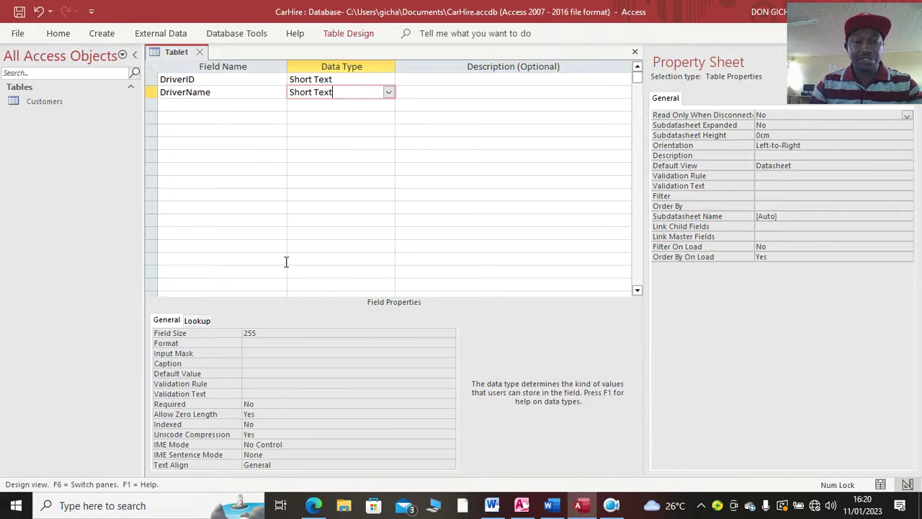
pyautogui.doubleClick(275, 335)
pyautogui.write('20')
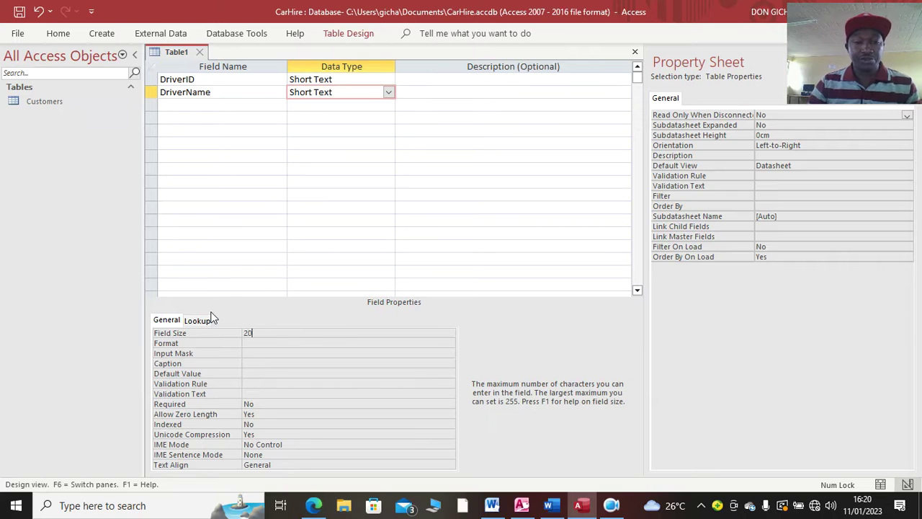
# Make DriverID the primary key, then save the table as Drivers and close it
pyautogui.click(199, 113)
pyautogui.rightClick(193, 80)
pyautogui.click(239, 91)
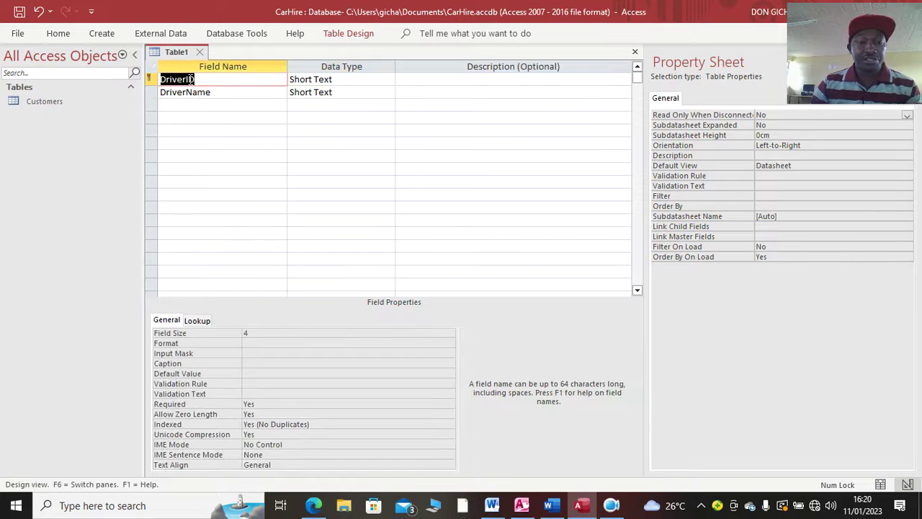
pyautogui.click(18, 11)
pyautogui.write('Drivers')
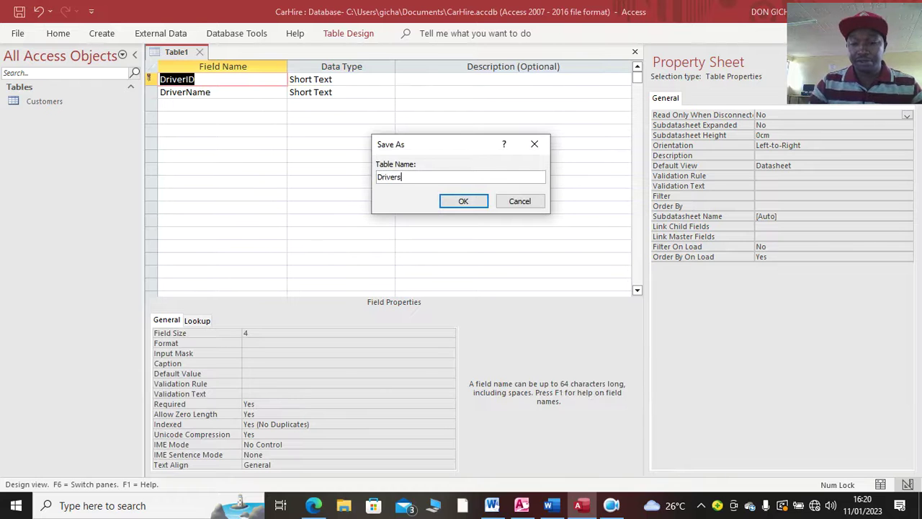
pyautogui.press('Return')
pyautogui.click(200, 52)
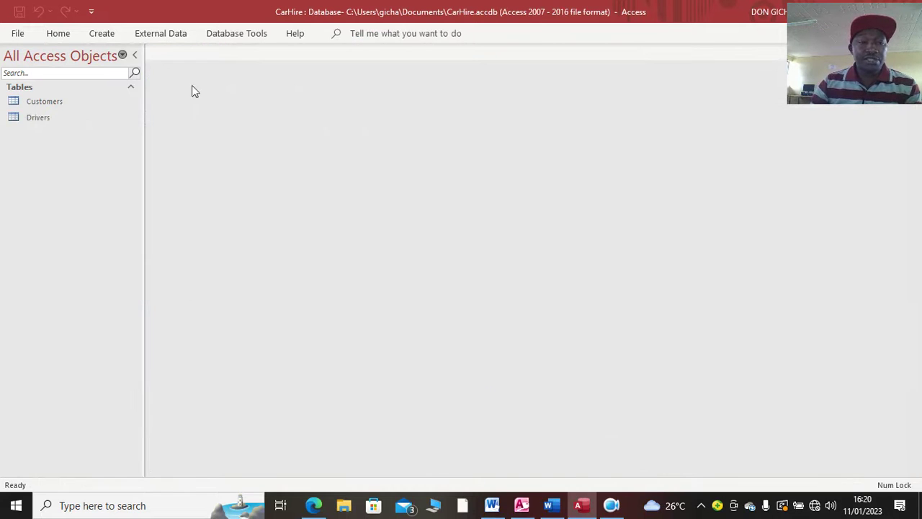
# Start a new table in Design view with the fields VehiclesID and VehicleDescription
pyautogui.click(110, 34)
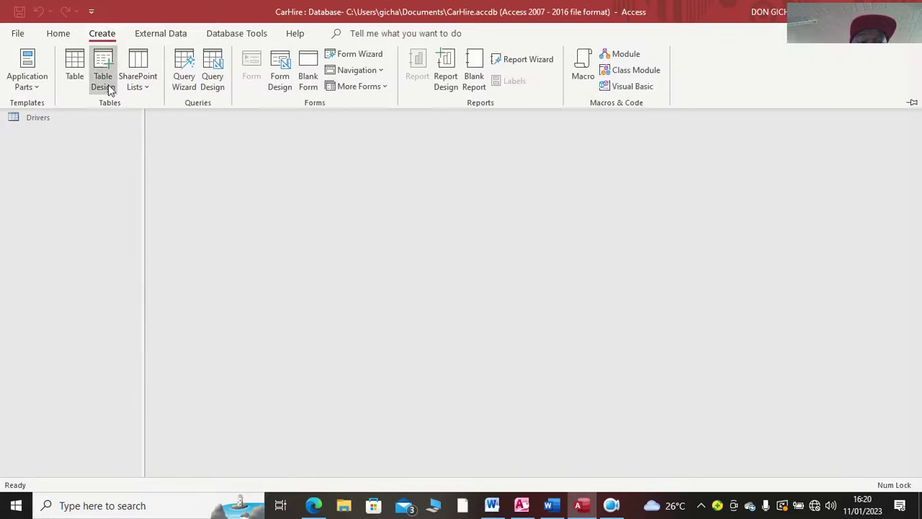
pyautogui.click(104, 81)
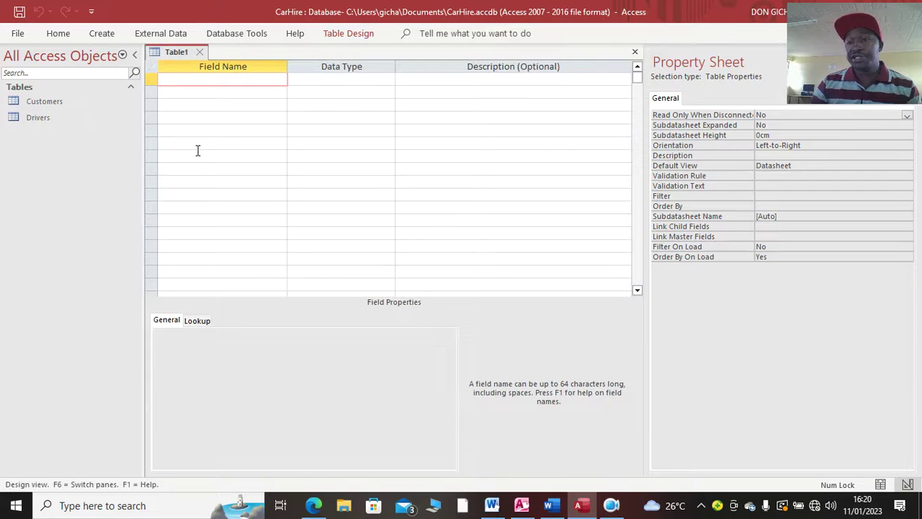
pyautogui.write('Ve')
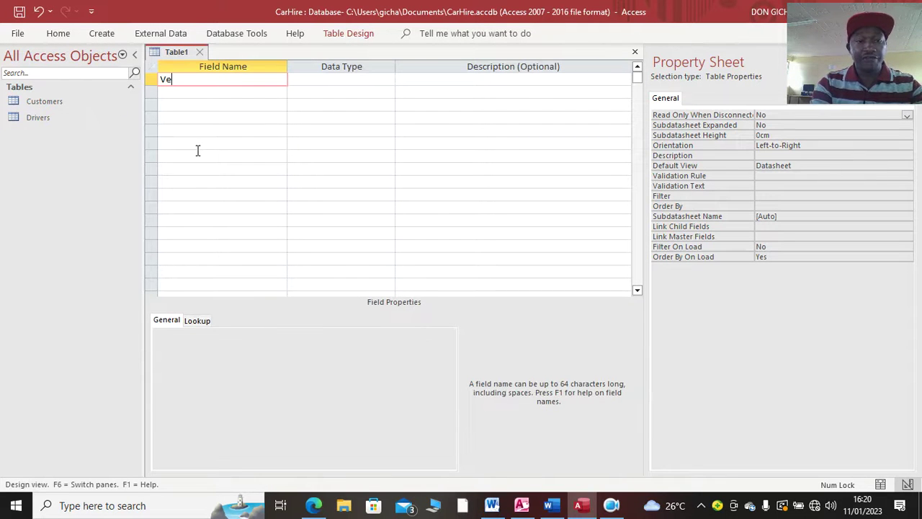
pyautogui.write('hicles')
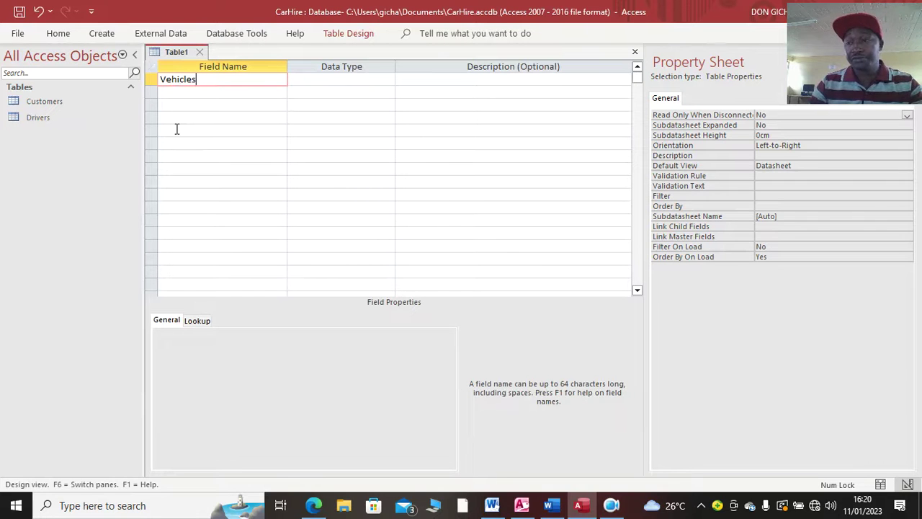
pyautogui.write('ID')
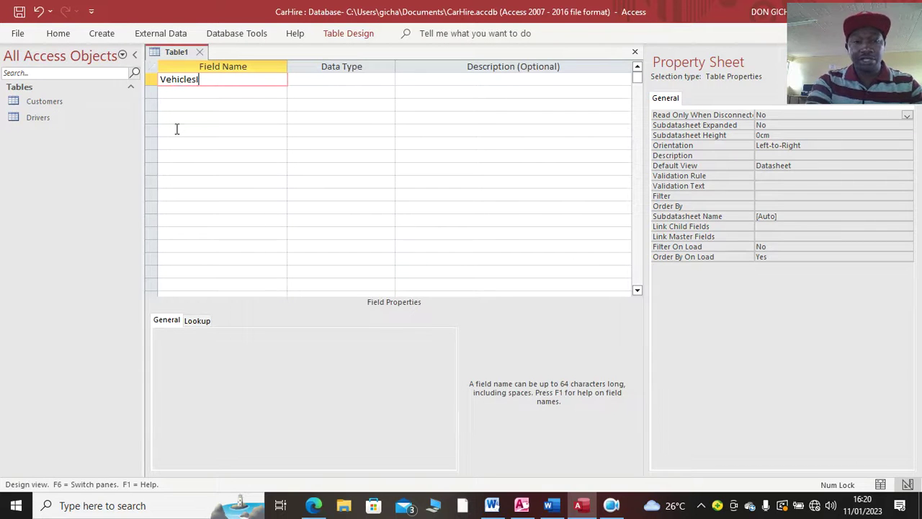
pyautogui.click(178, 92)
pyautogui.write('Vehic')
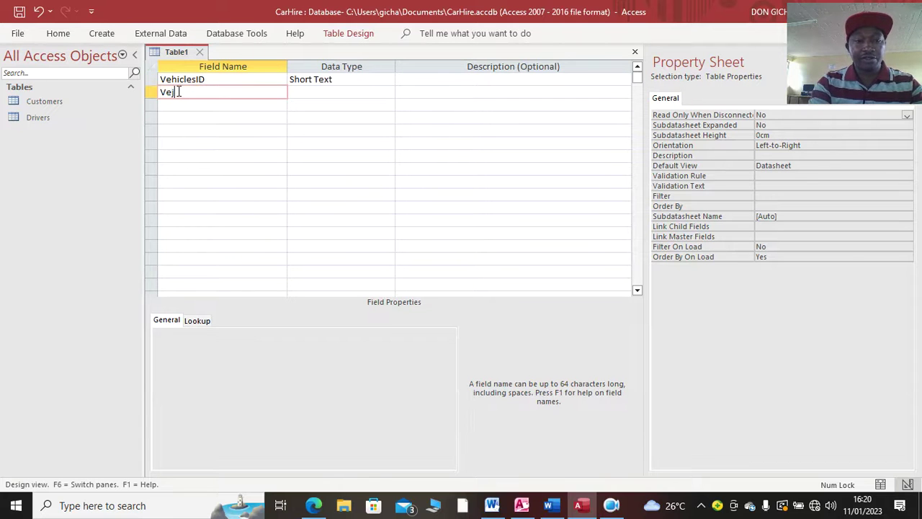
pyautogui.write('leDescr')
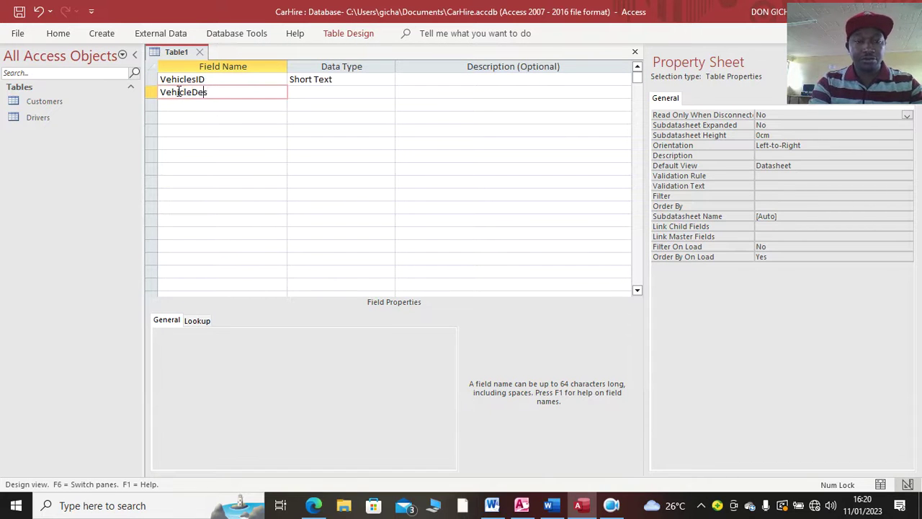
pyautogui.write('tion')
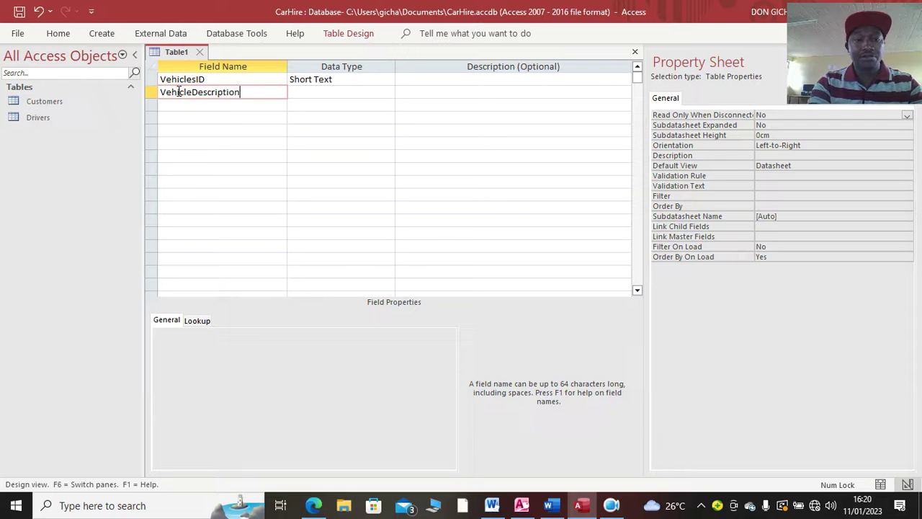
# Set the field size of the VehiclesID field to 6
pyautogui.click(295, 92)
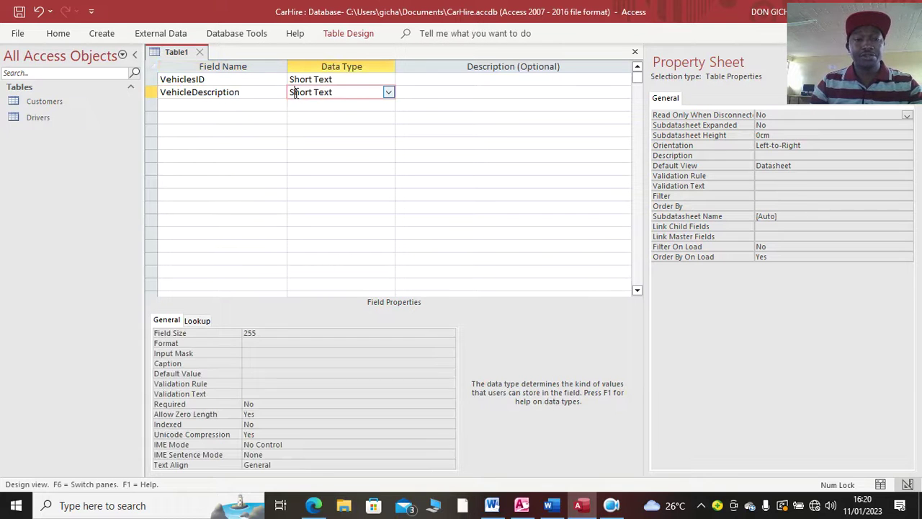
pyautogui.click(346, 80)
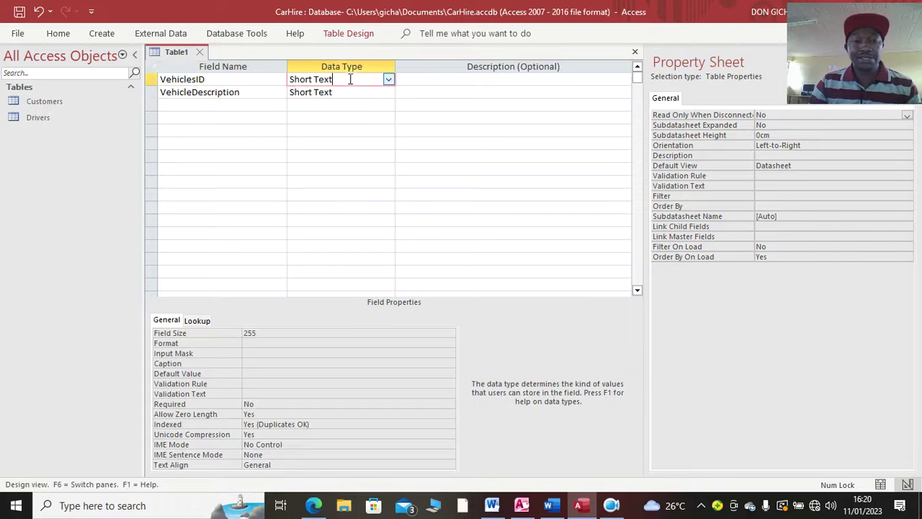
pyautogui.click(267, 333)
pyautogui.write('6')
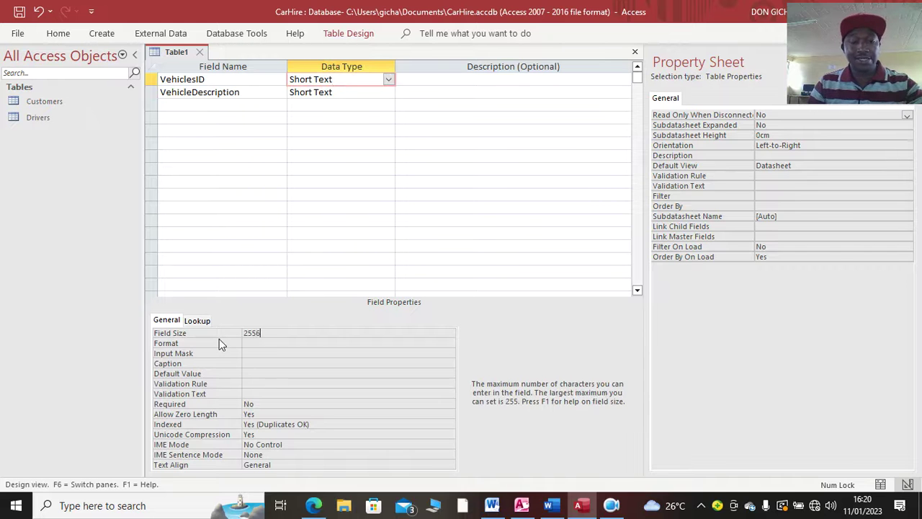
pyautogui.click(343, 87)
pyautogui.click(466, 290)
pyautogui.click(347, 88)
pyautogui.click(466, 290)
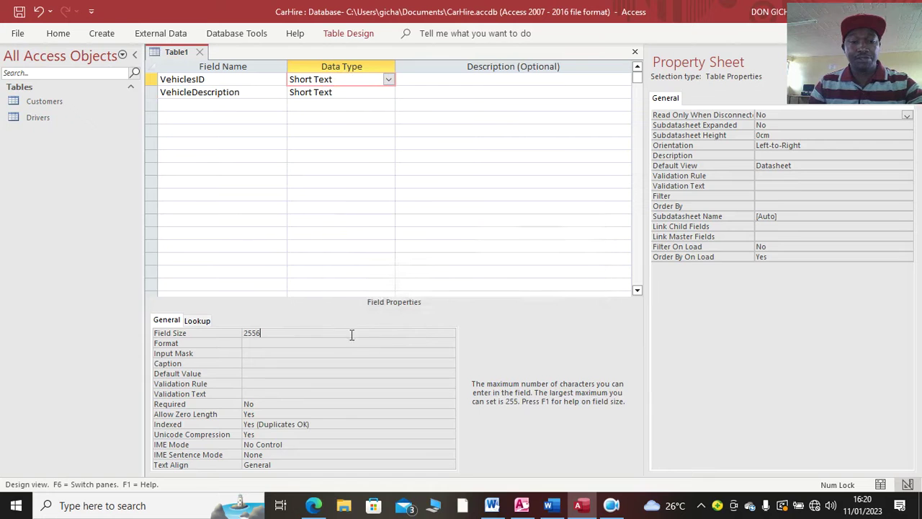
pyautogui.press('BackSpace')
pyautogui.write('50')
pyautogui.press('BackSpace')
pyautogui.press('BackSpace')
pyautogui.write('6')
# Set the field size of the VehicleDescription field to 20
pyautogui.click(339, 92)
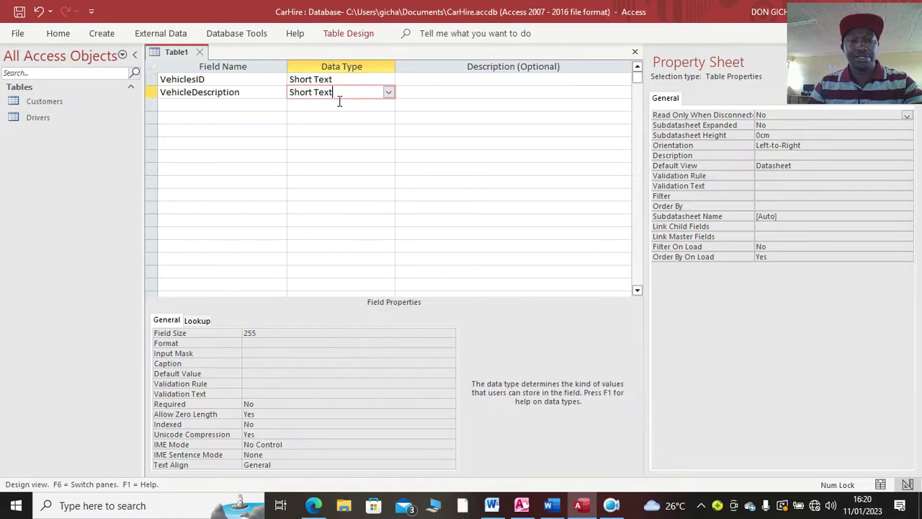
pyautogui.click(213, 334)
pyautogui.write('20')
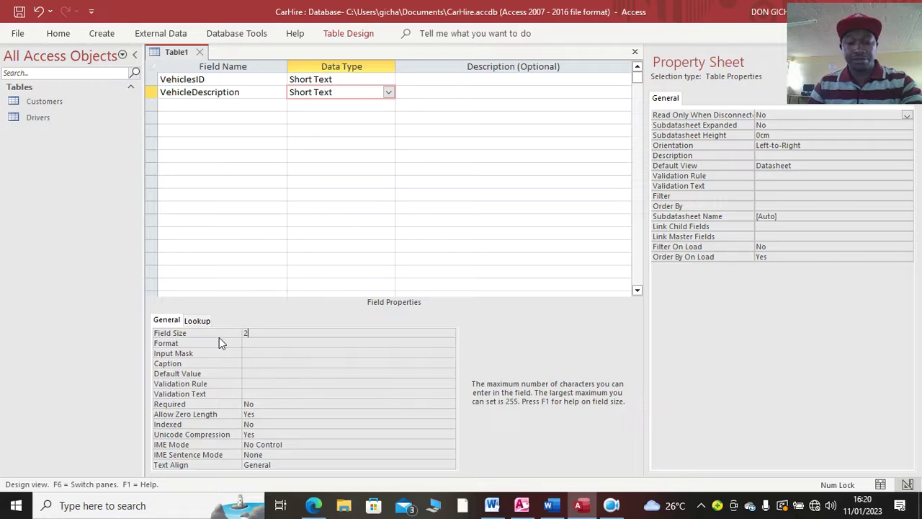
# Make VehiclesID the primary key, then save the table as Vehicles and close it
pyautogui.rightClick(181, 80)
pyautogui.click(189, 88)
pyautogui.click(19, 12)
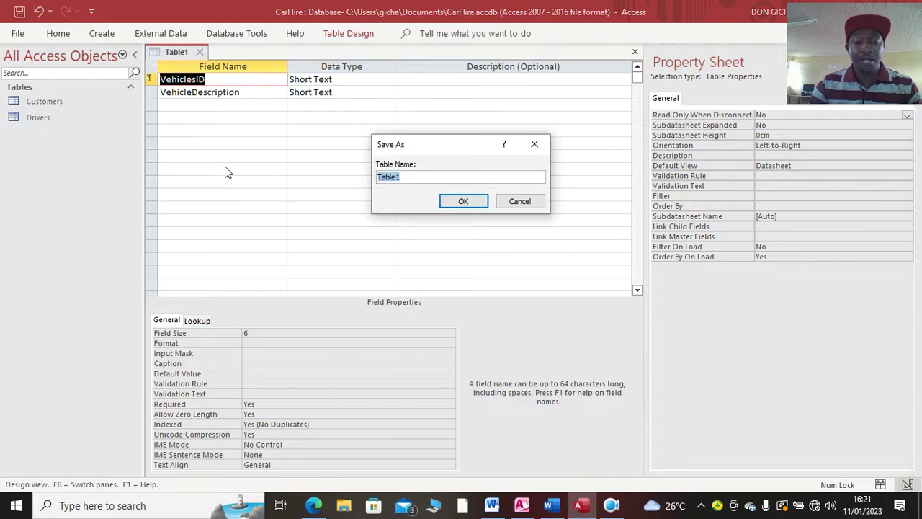
pyautogui.write('Vehicles')
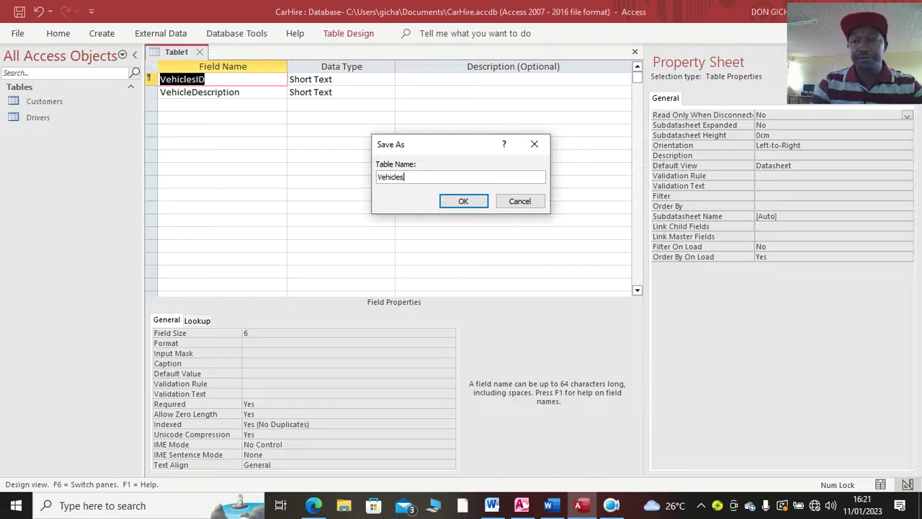
pyautogui.press('Return')
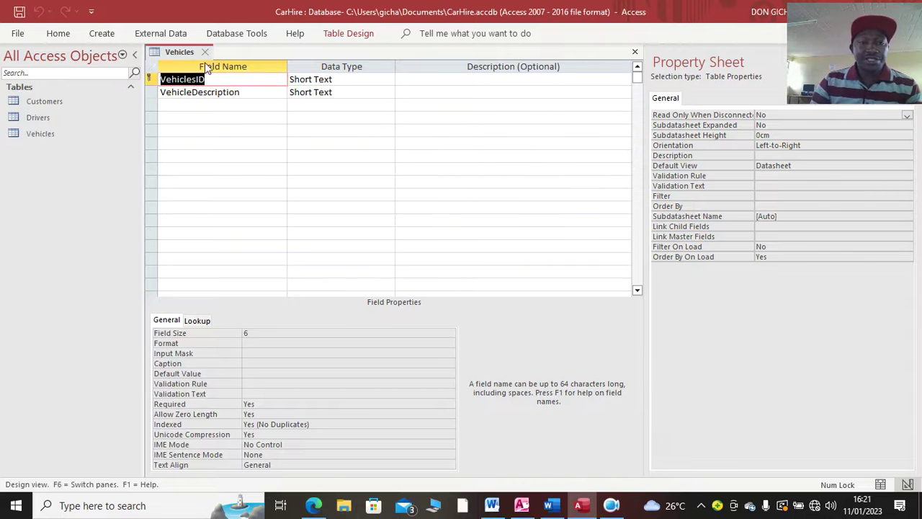
pyautogui.click(204, 52)
# Start another table in Design view and add the fields VehicleID, CustomerID and DriverID
pyautogui.click(102, 34)
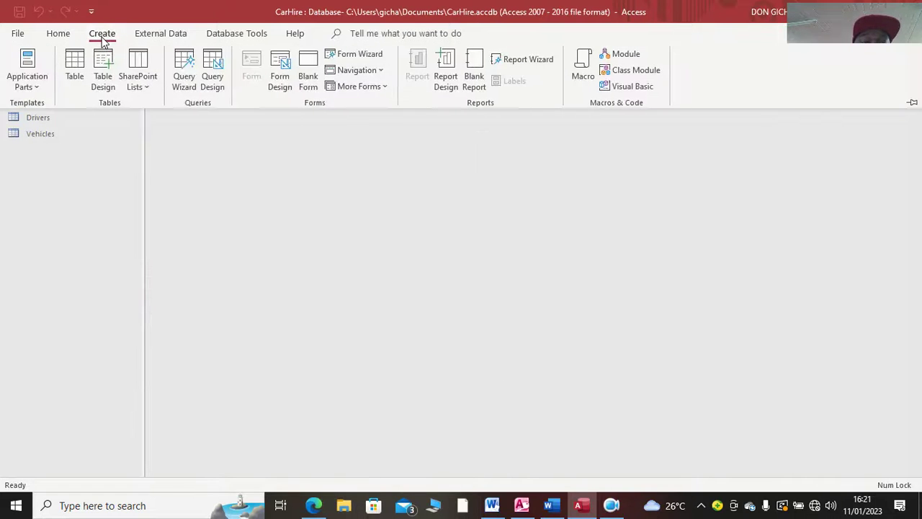
pyautogui.click(103, 79)
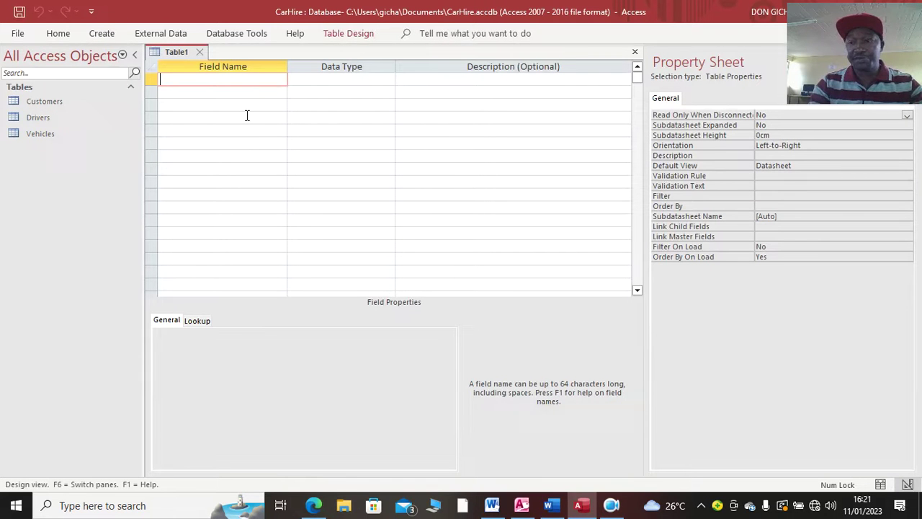
pyautogui.write('Vehicle')
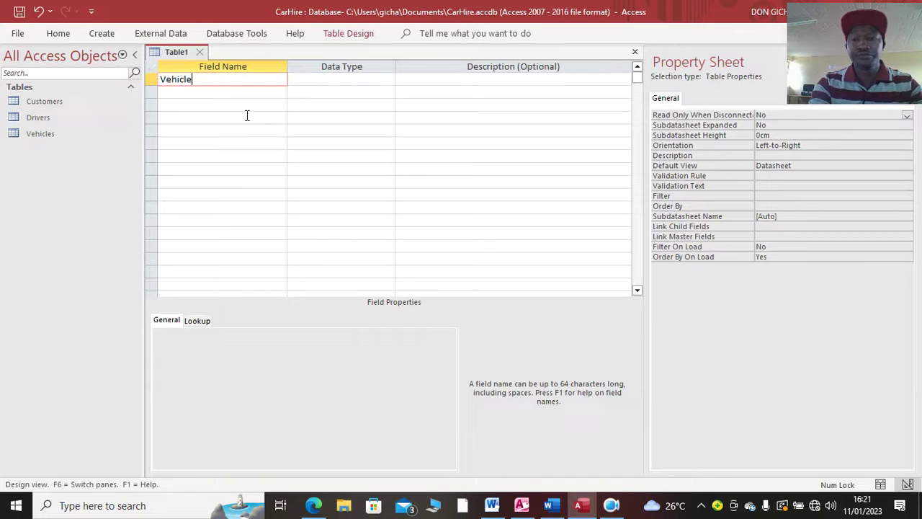
pyautogui.write('ID')
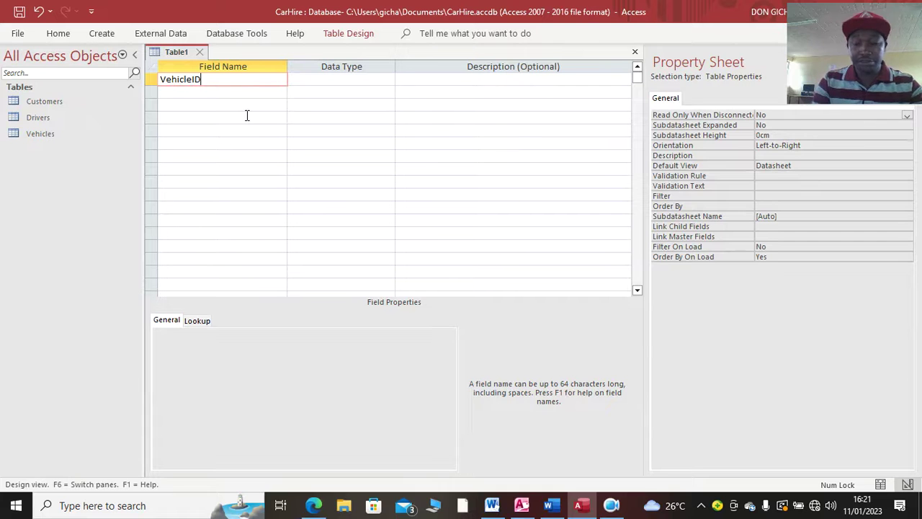
pyautogui.press('Down')
pyautogui.write('Cus')
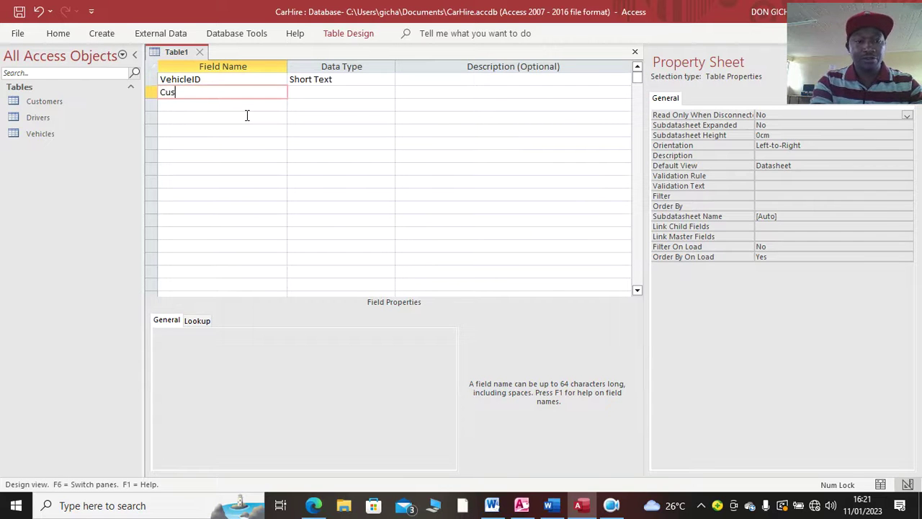
pyautogui.write('tomerID')
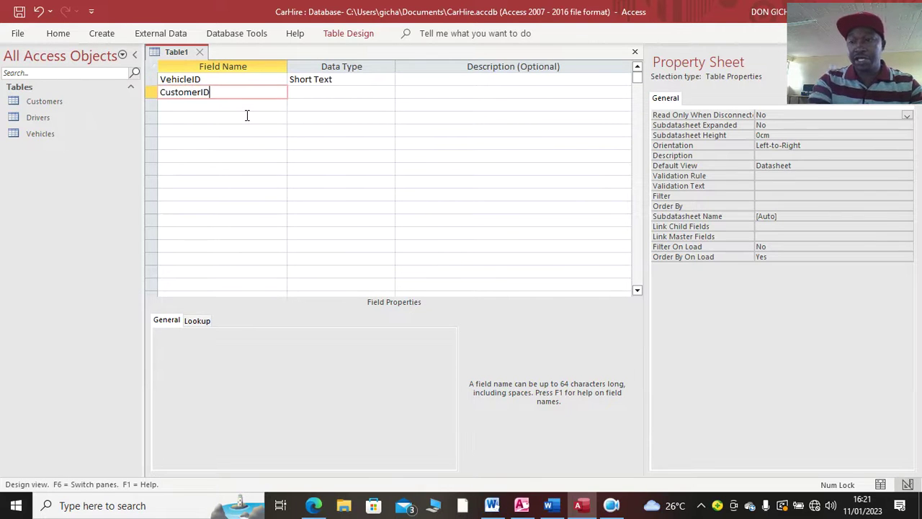
pyautogui.press('Down')
pyautogui.write('Driv')
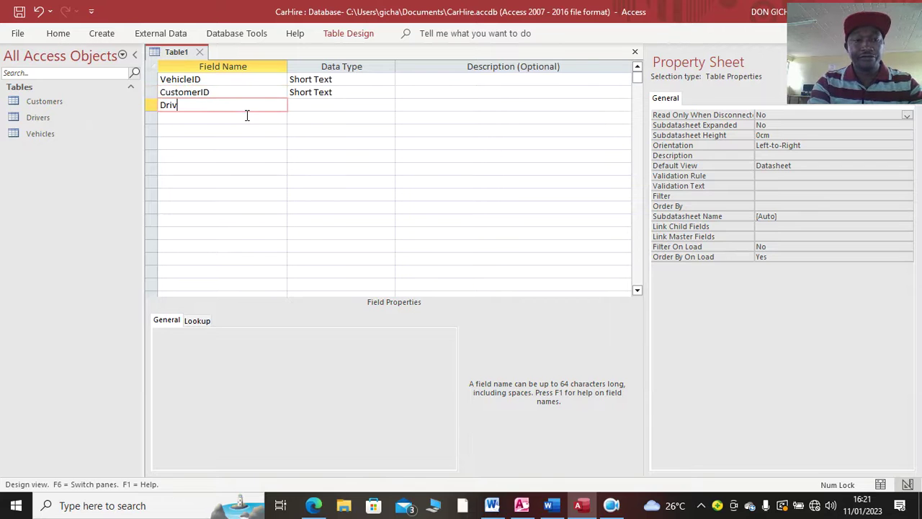
pyautogui.write('erID')
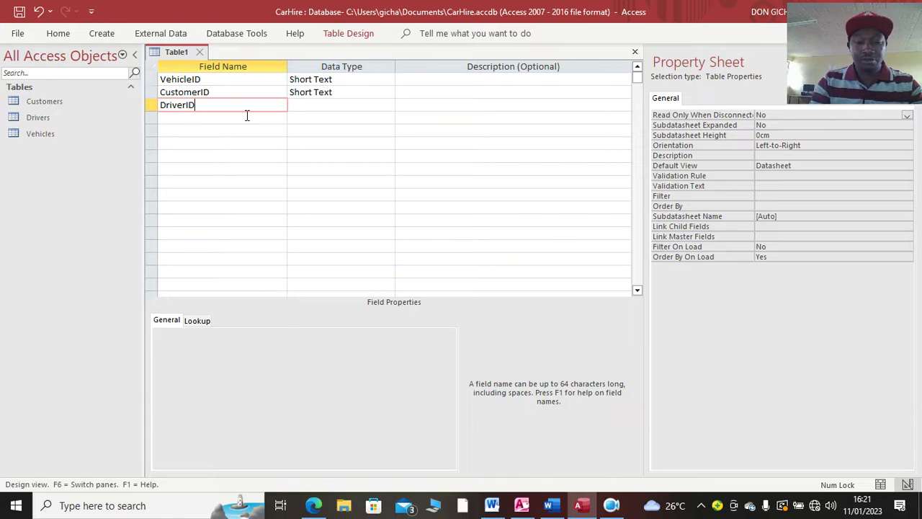
# Add a field named ExpensesDesc below DriverID in the new table
pyautogui.press('Down')
pyautogui.write('Ex')
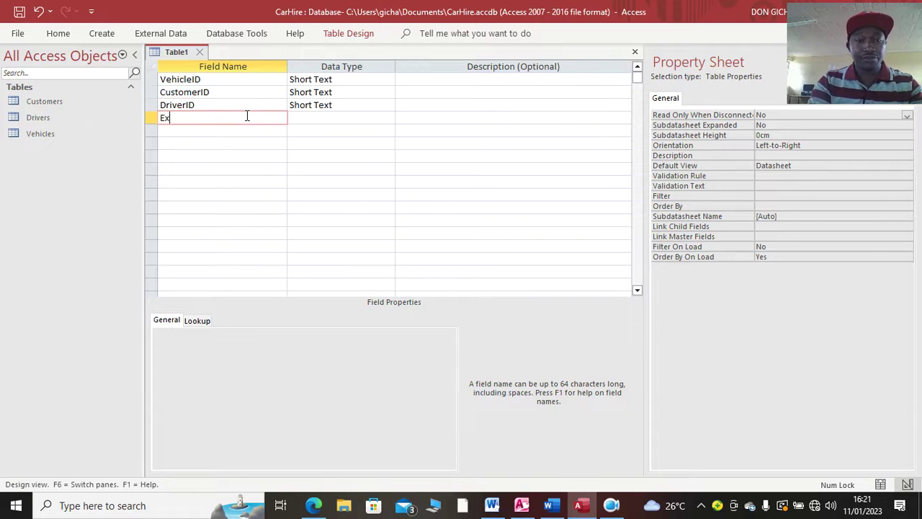
pyautogui.write('pensesDe')
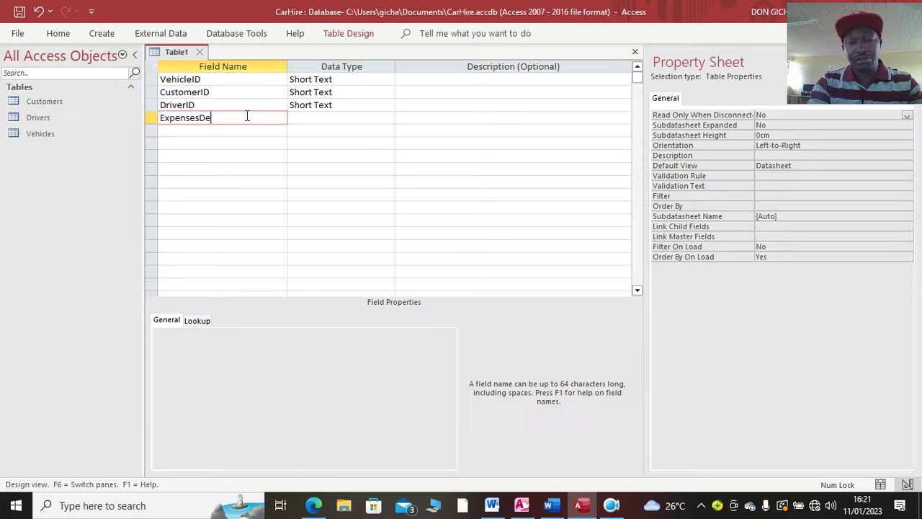
pyautogui.write('csc')
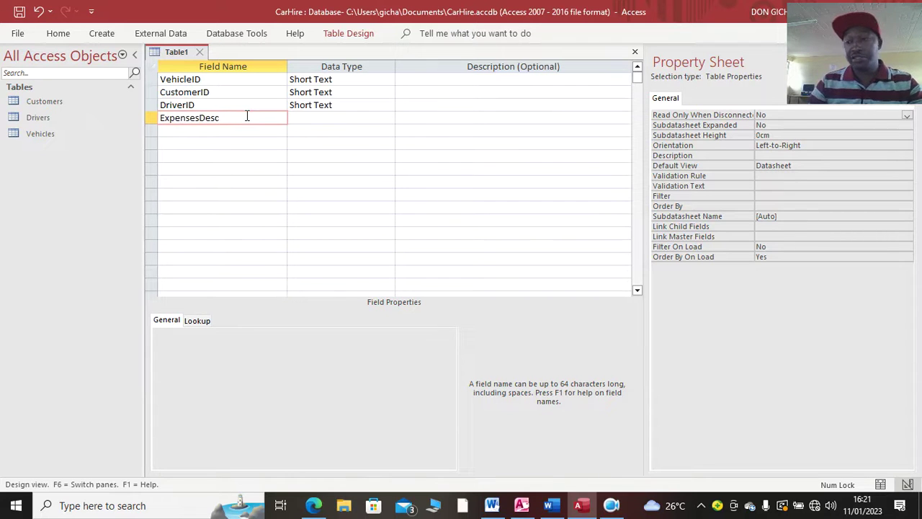
# Add the fields DateTravel and DistanceCovered below ExpensesDesc
pyautogui.click(242, 132)
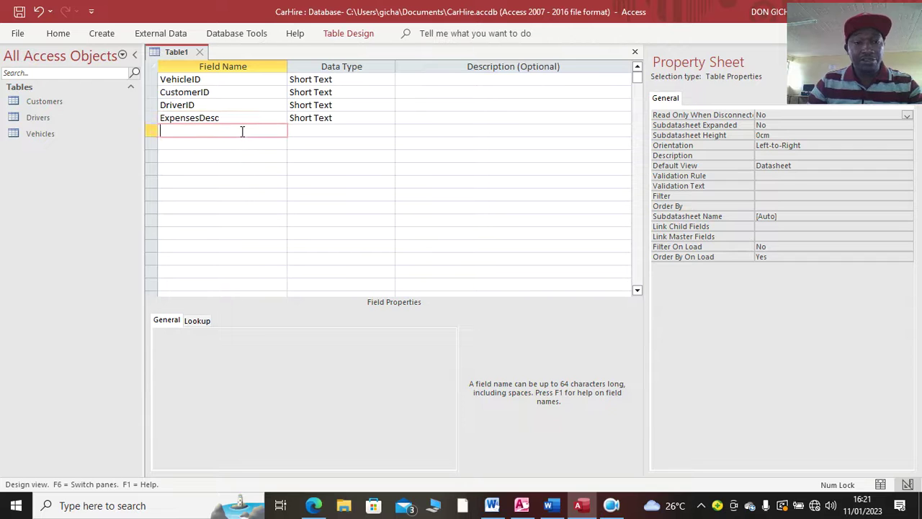
pyautogui.write('DateTRavel')
pyautogui.press('BackSpace')
pyautogui.press('BackSpace')
pyautogui.press('BackSpace')
pyautogui.press('BackSpace')
pyautogui.press('BackSpace')
pyautogui.write('rave')
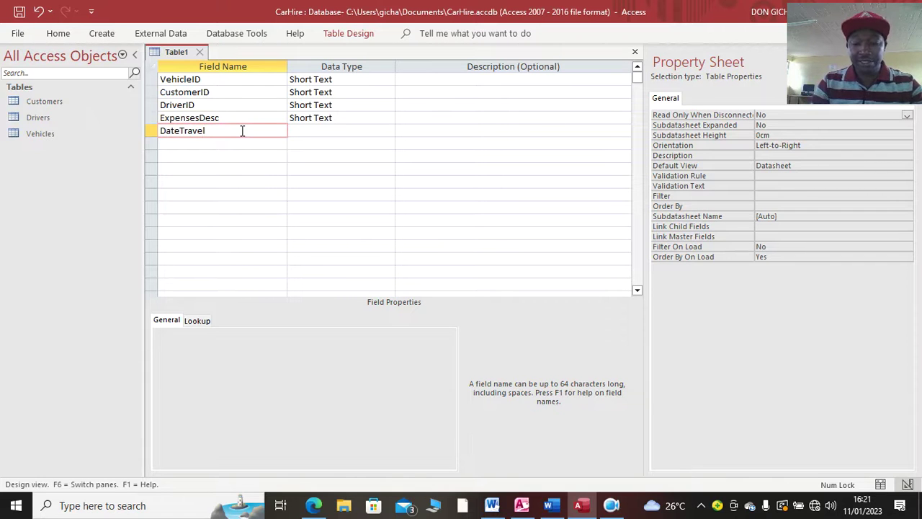
pyautogui.press('Down')
pyautogui.write('D')
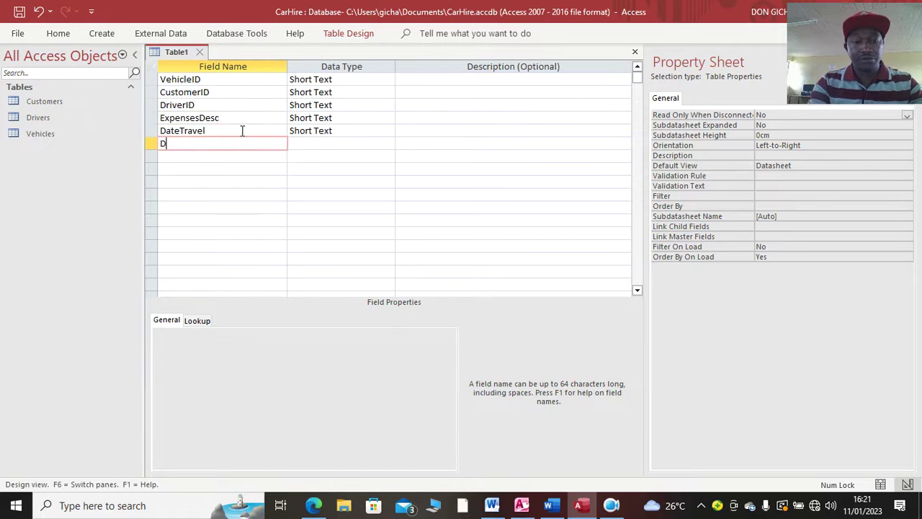
pyautogui.write('istanceCovered')
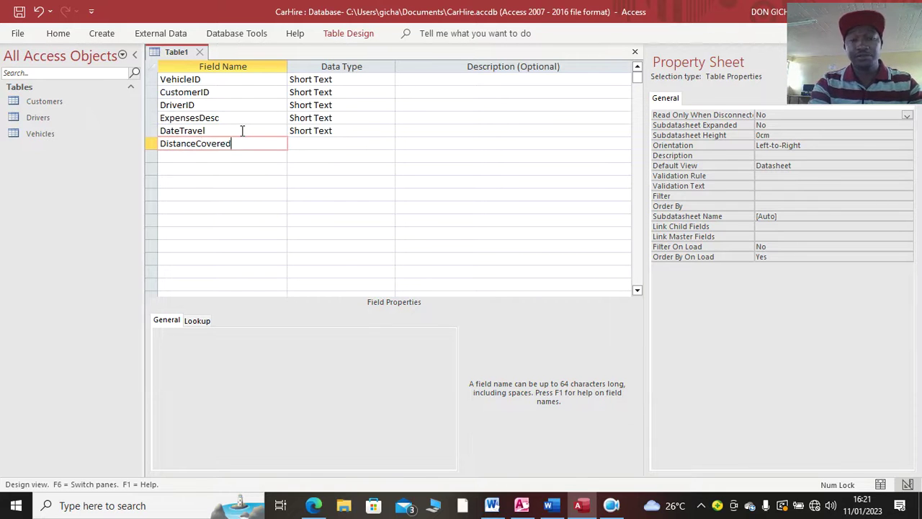
# Set the field size of the VehicleID field to 6
pyautogui.click(365, 79)
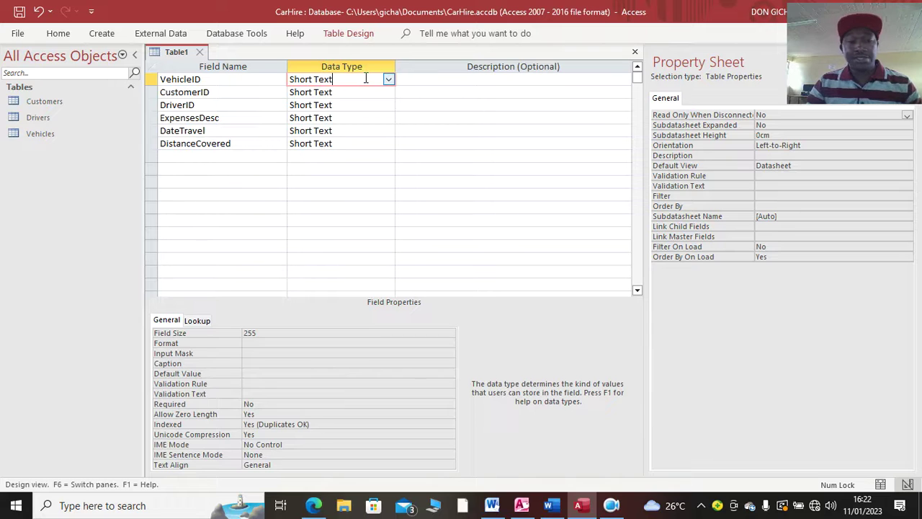
pyautogui.click(217, 330)
pyautogui.write('5')
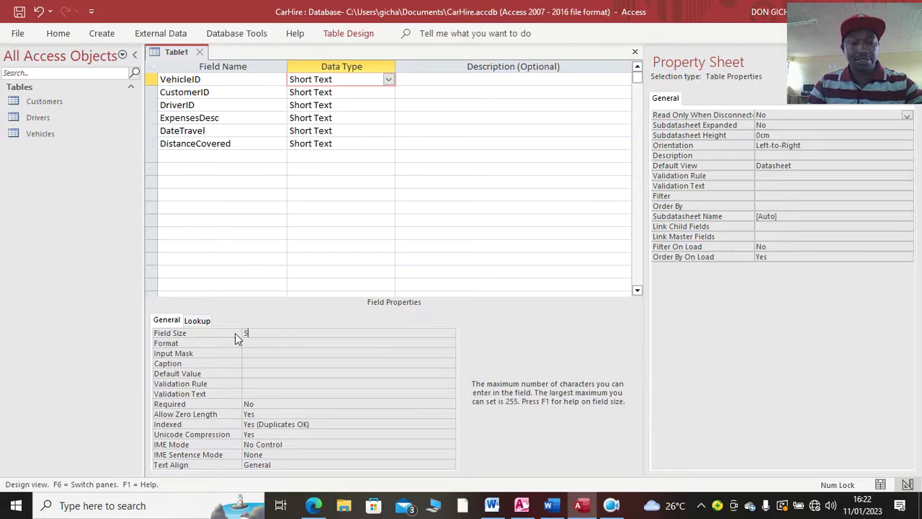
pyautogui.press('BackSpace')
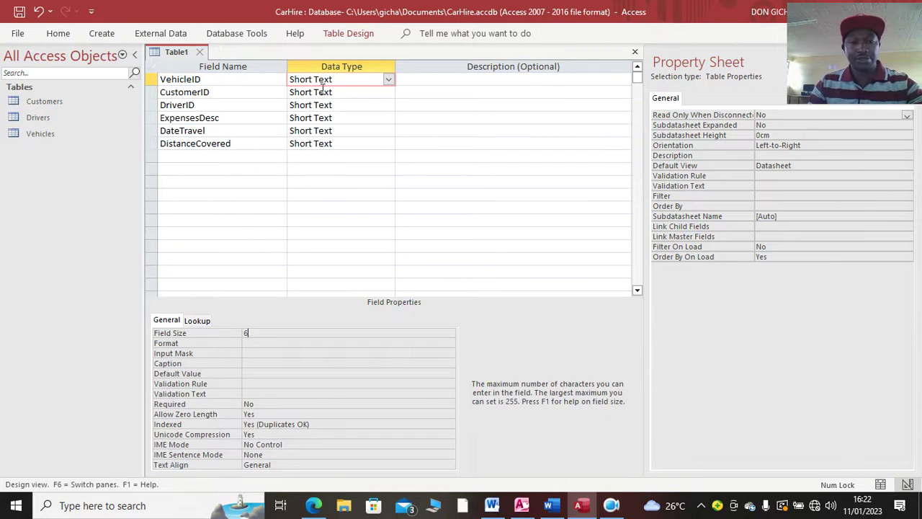
# Set the field size of the CustomerID field to 4, keeping its data type as Short Text
pyautogui.click(366, 93)
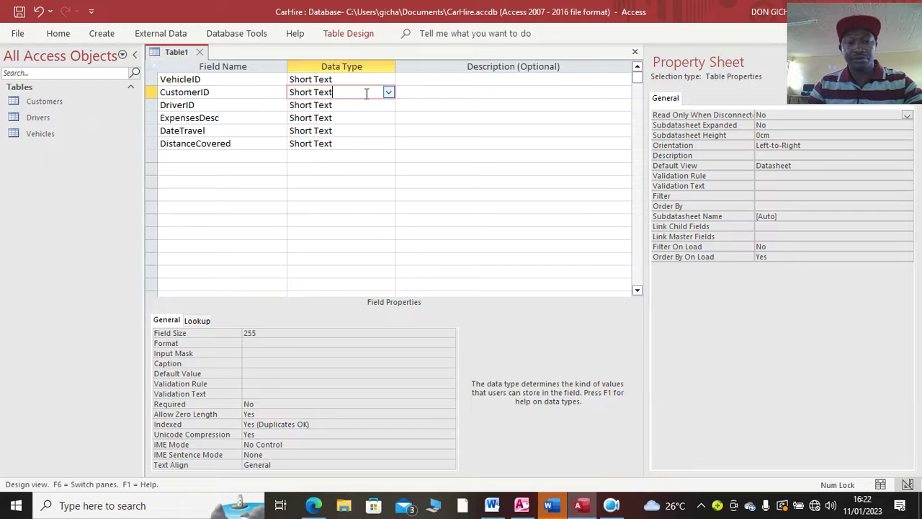
pyautogui.click(333, 92)
pyautogui.press('BackSpace')
pyautogui.write('t')
pyautogui.press('Down')
pyautogui.press('Down')
pyautogui.click(346, 96)
pyautogui.click(267, 332)
pyautogui.click(213, 333)
pyautogui.write('4')
# Set the field size of DriverID to 4 and the field size of ExpensesDesc to 20
pyautogui.click(339, 106)
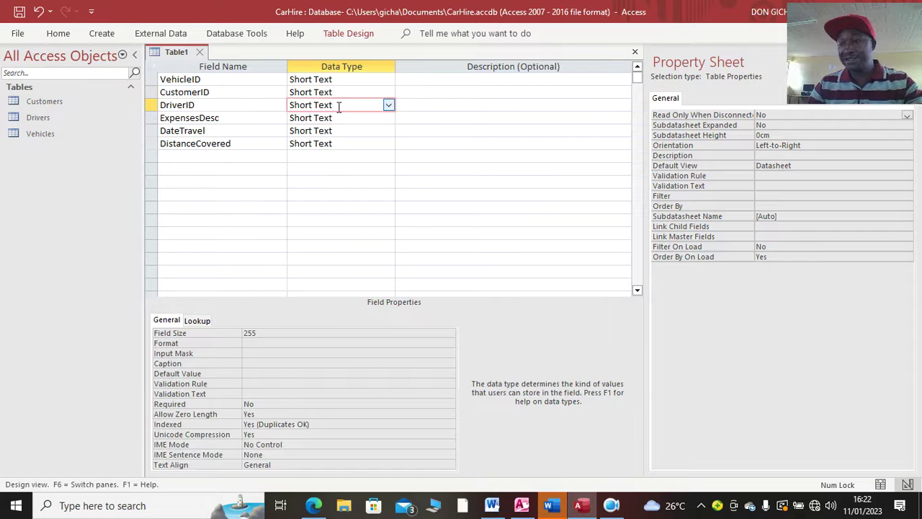
pyautogui.click(216, 334)
pyautogui.write('4')
pyautogui.click(343, 118)
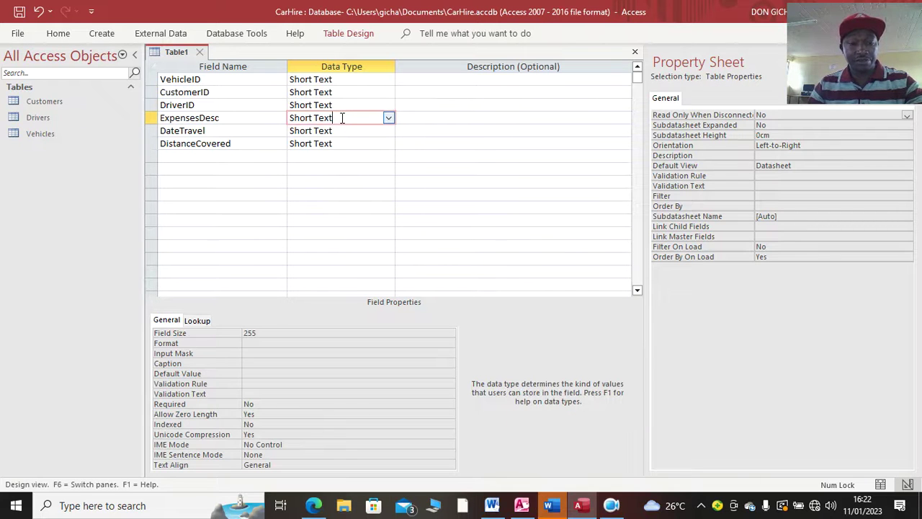
pyautogui.click(216, 335)
pyautogui.write('20')
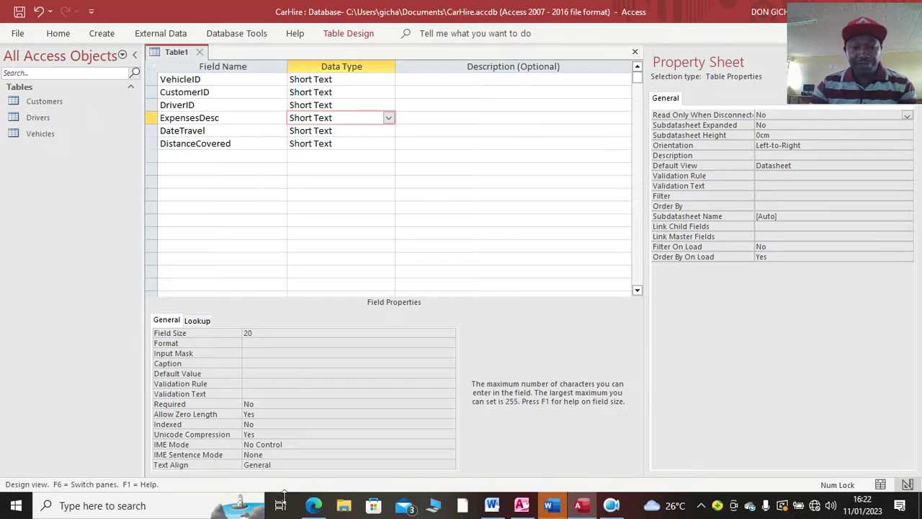
# Check the Expenses table specification in the exam paper PDF, and insert a blank row above DateTravel in the Access table design
pyautogui.click(313, 506)
pyautogui.scroll(-4, 354, 354)
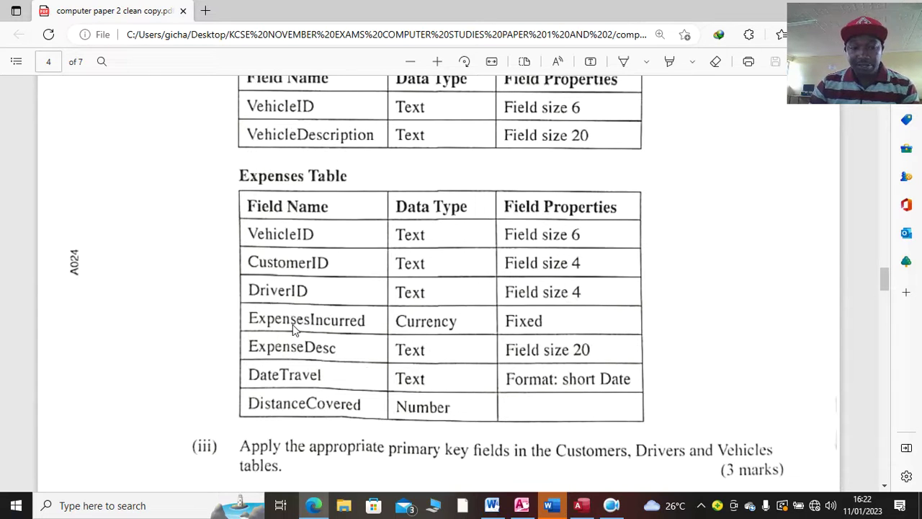
pyautogui.click(578, 505)
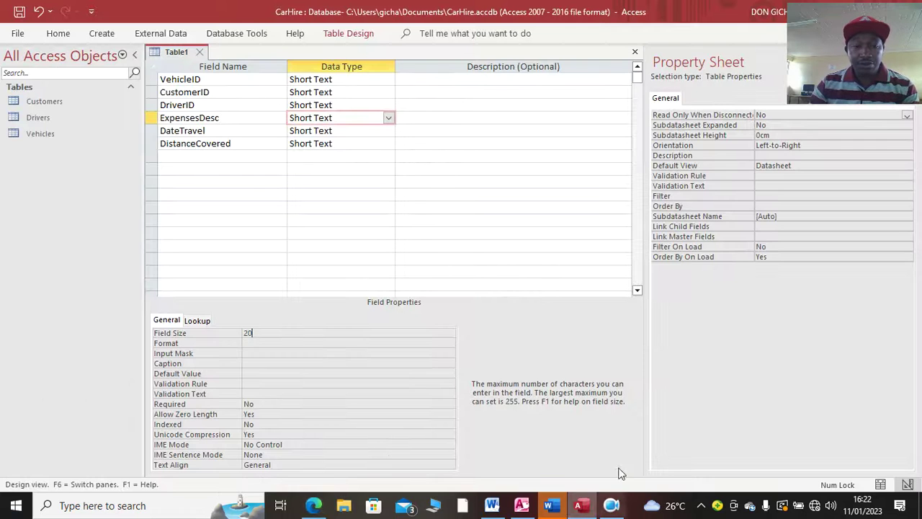
pyautogui.rightClick(162, 131)
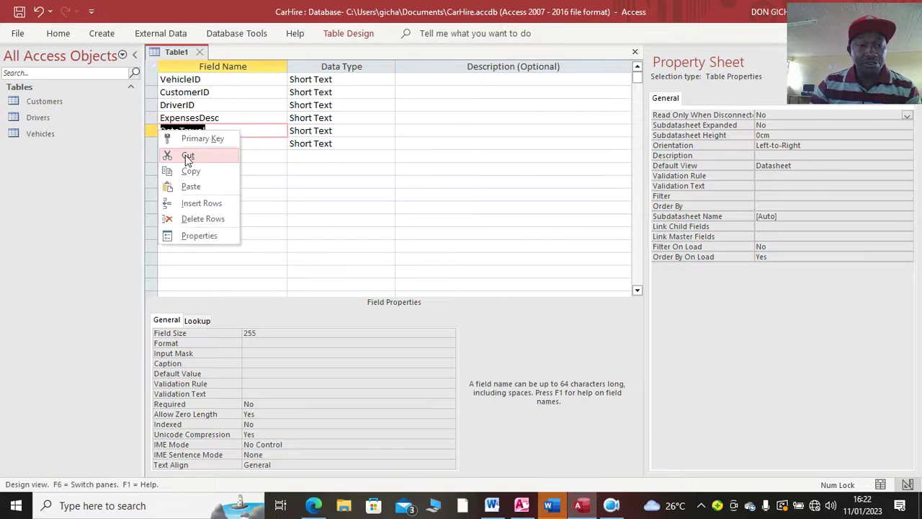
pyautogui.click(213, 203)
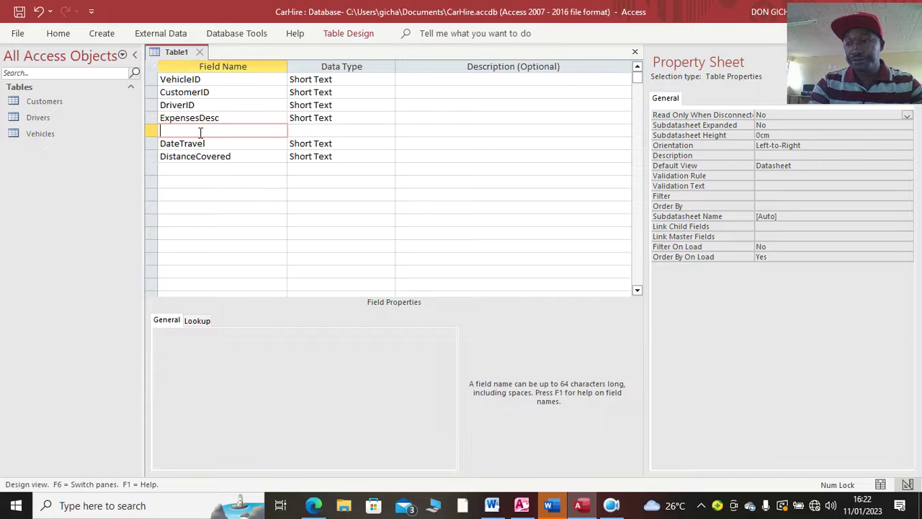
# Rename the ExpensesDesc field to ExpensesIncurred
pyautogui.click(231, 119)
pyautogui.press('BackSpace')
pyautogui.press('BackSpace')
pyautogui.press('BackSpace')
pyautogui.press('BackSpace')
pyautogui.write('Incurred')
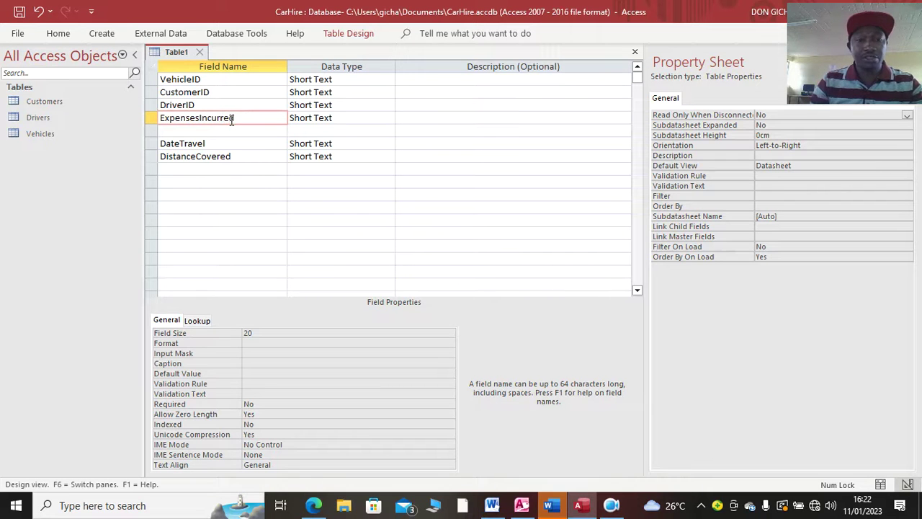
# Add an ExpensesDesc field in the blank row above DateTravel and set its field size to 20
pyautogui.click(251, 130)
pyautogui.write('Ex')
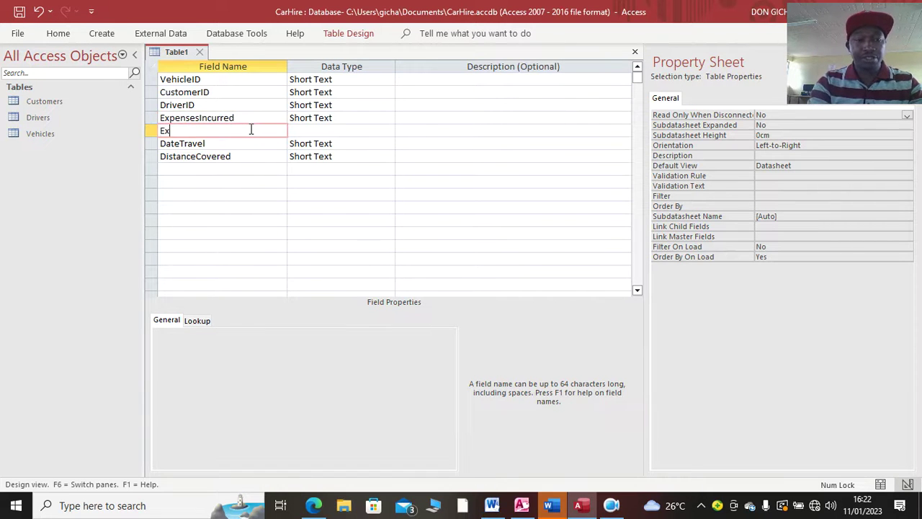
pyautogui.write('penses')
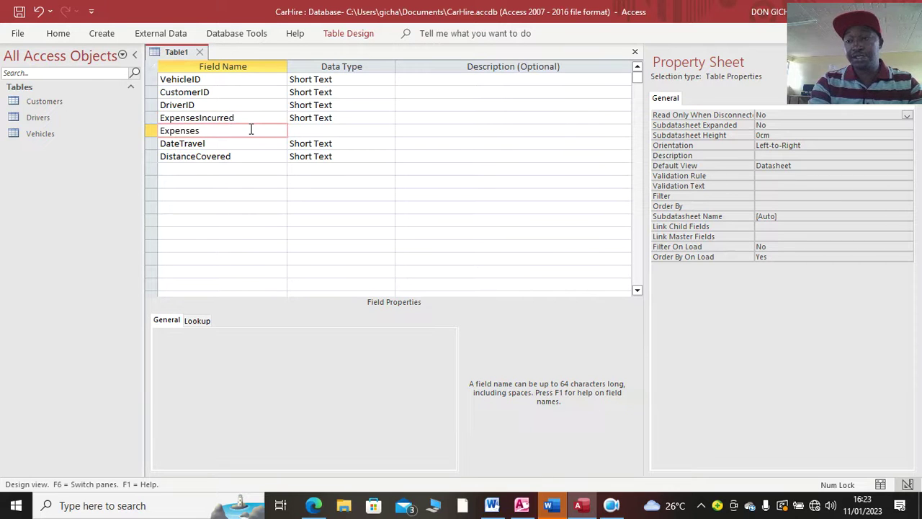
pyautogui.write('Desc')
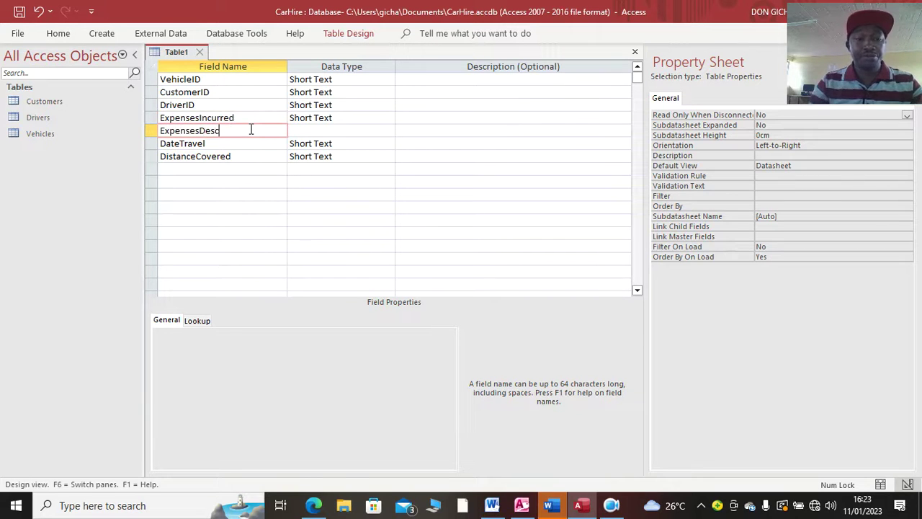
pyautogui.click(366, 132)
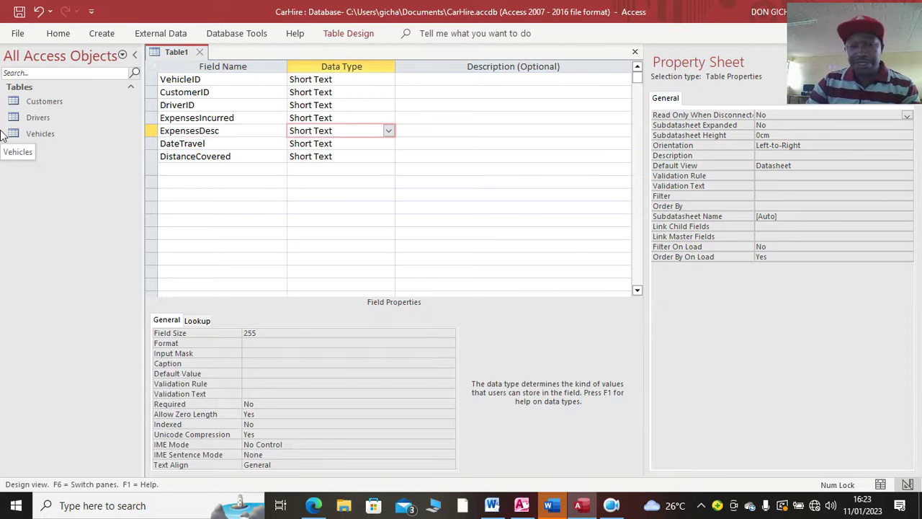
pyautogui.click(230, 334)
pyautogui.write('20')
# Examine the format options, field size and available data types for the DateTravel field
pyautogui.click(367, 143)
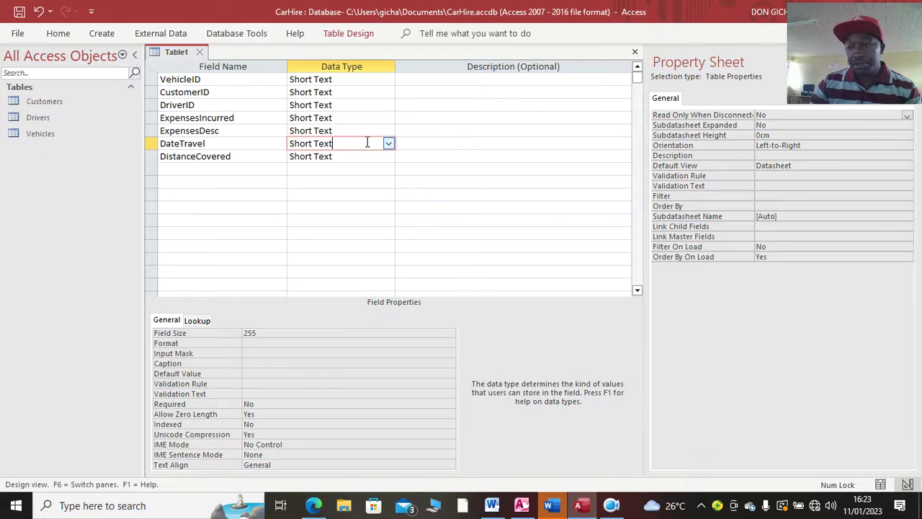
pyautogui.click(271, 343)
pyautogui.click(448, 346)
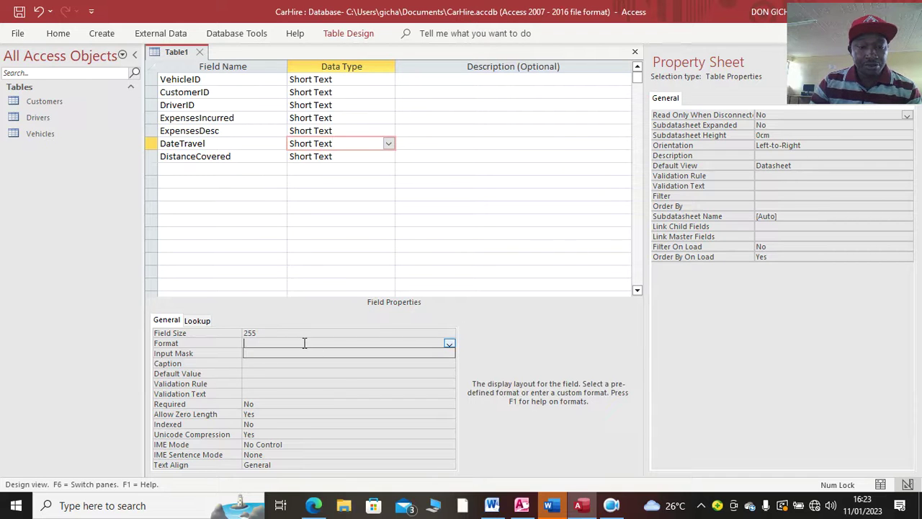
pyautogui.click(448, 343)
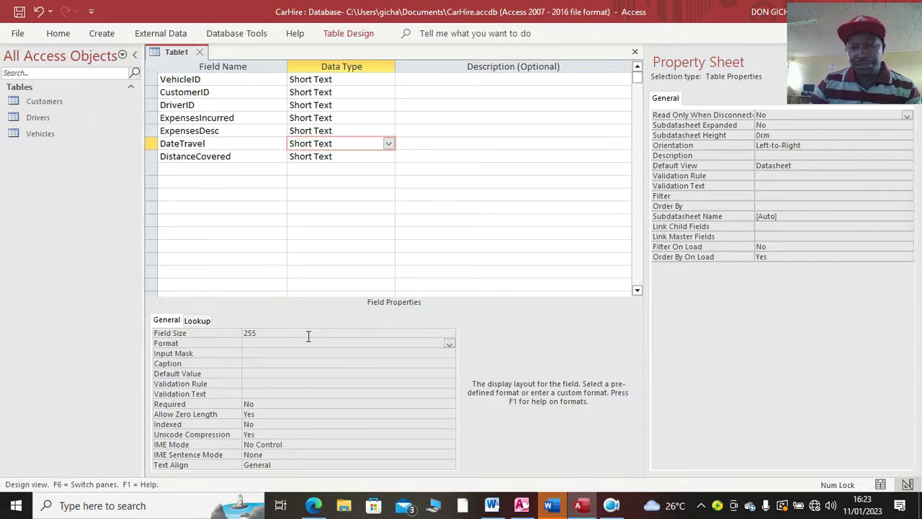
pyautogui.click(242, 142)
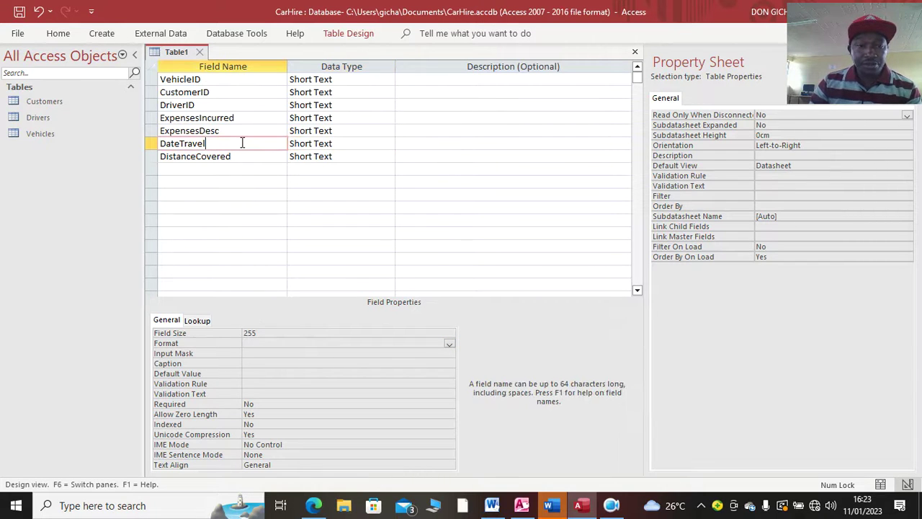
pyautogui.click(265, 343)
pyautogui.moveTo(298, 334); pyautogui.dragTo(245, 333)
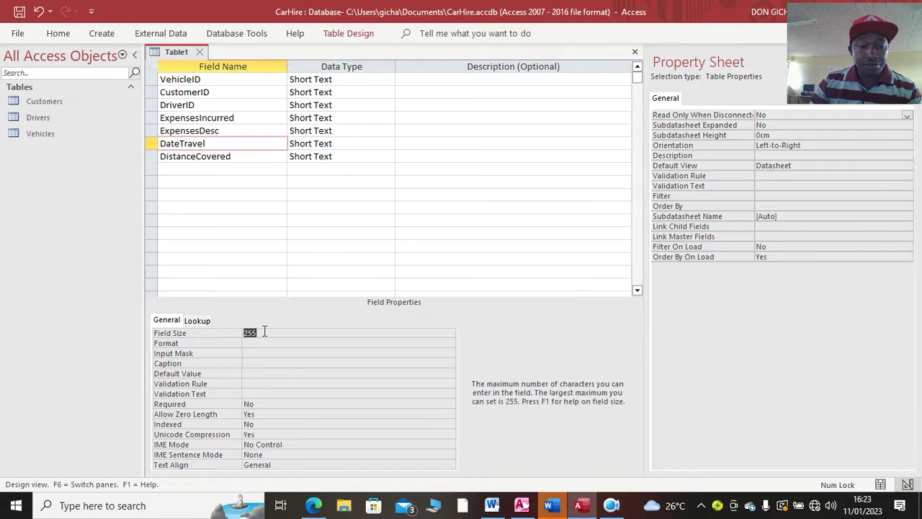
pyautogui.click(333, 144)
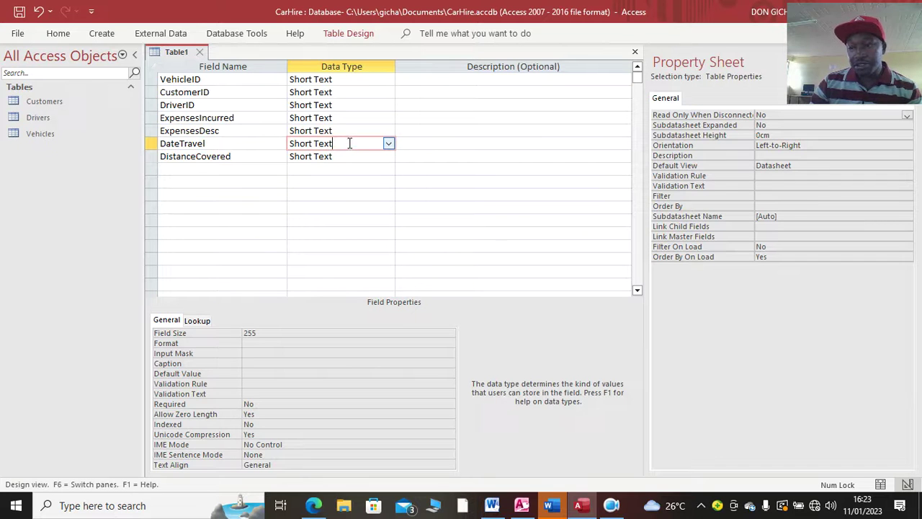
pyautogui.click(341, 158)
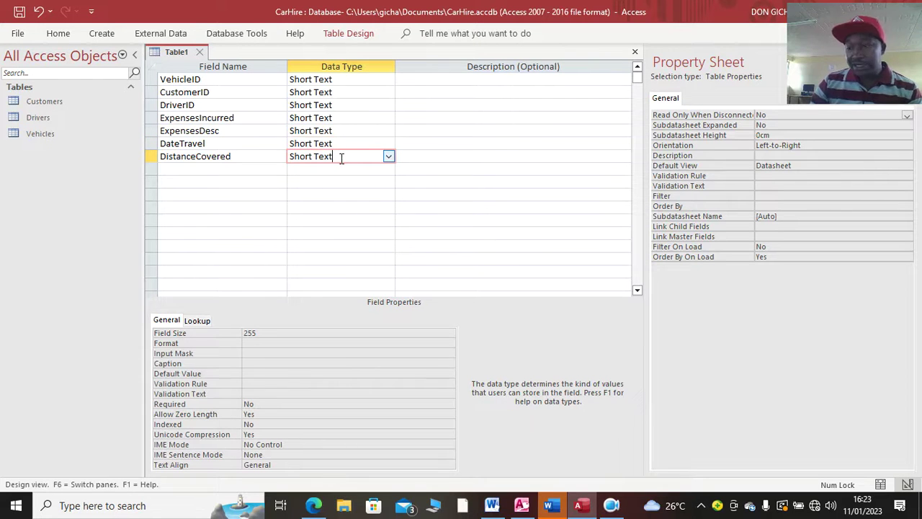
pyautogui.click(340, 144)
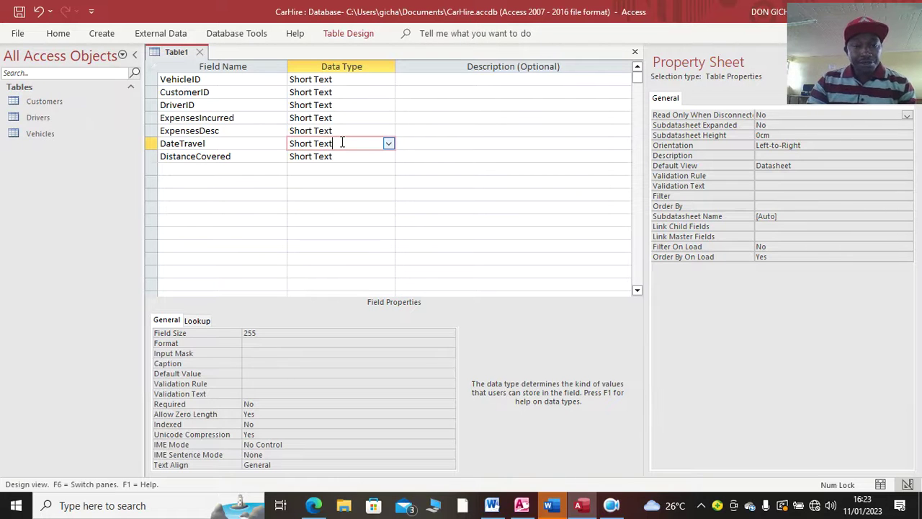
pyautogui.click(388, 144)
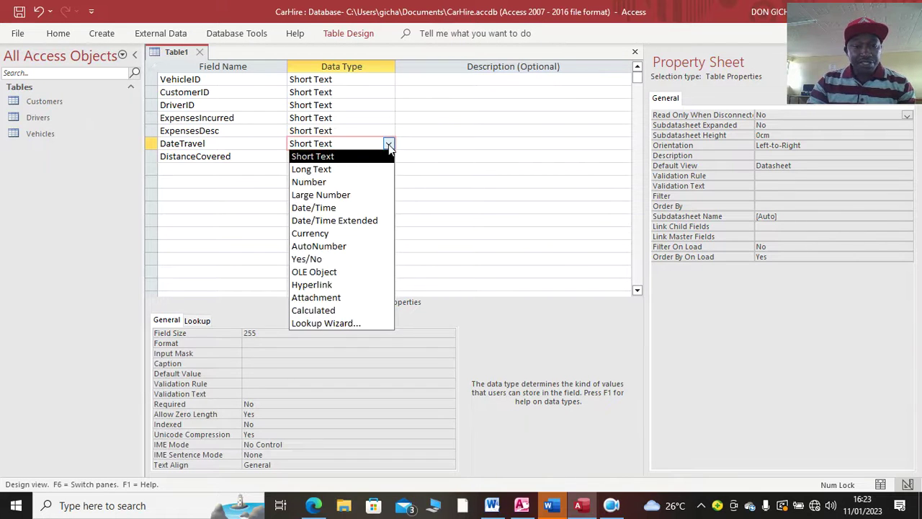
pyautogui.click(241, 145)
pyautogui.click(362, 144)
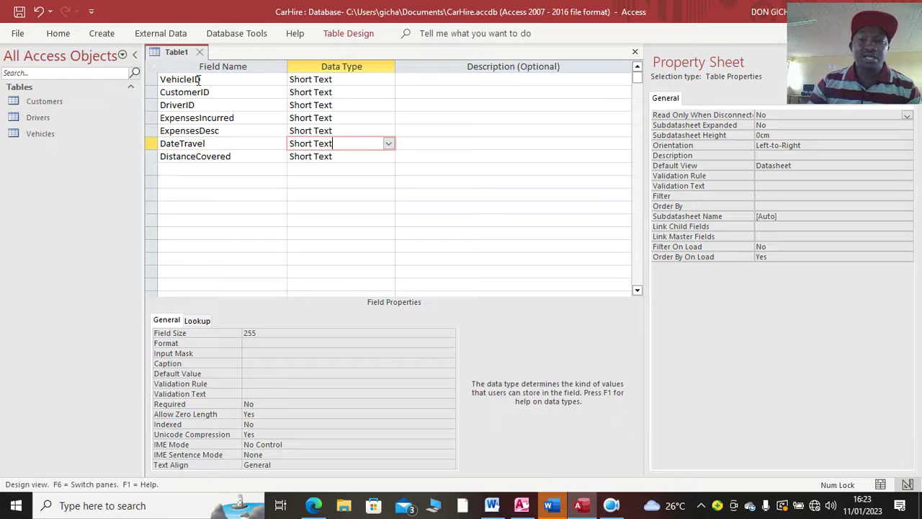
# Save the table as Expenses, let Access create a primary key for it, and close the table
pyautogui.click(19, 11)
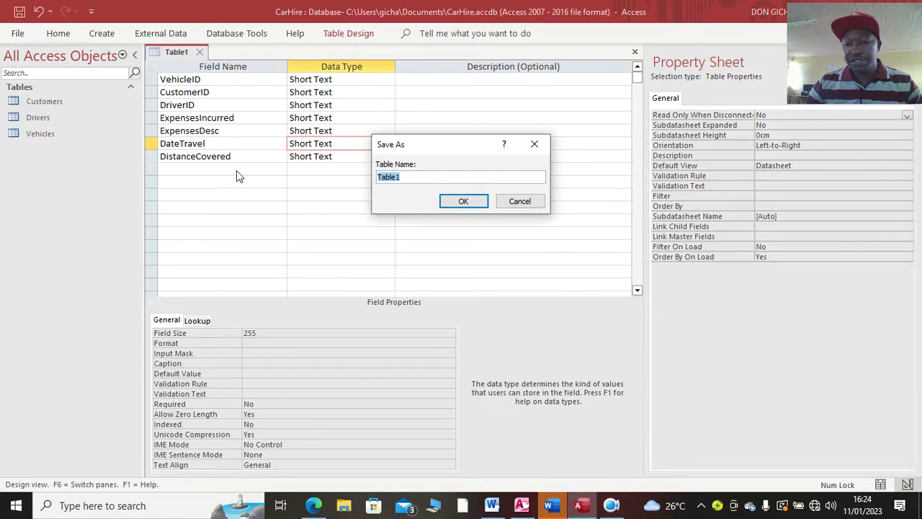
pyautogui.write('Expenses')
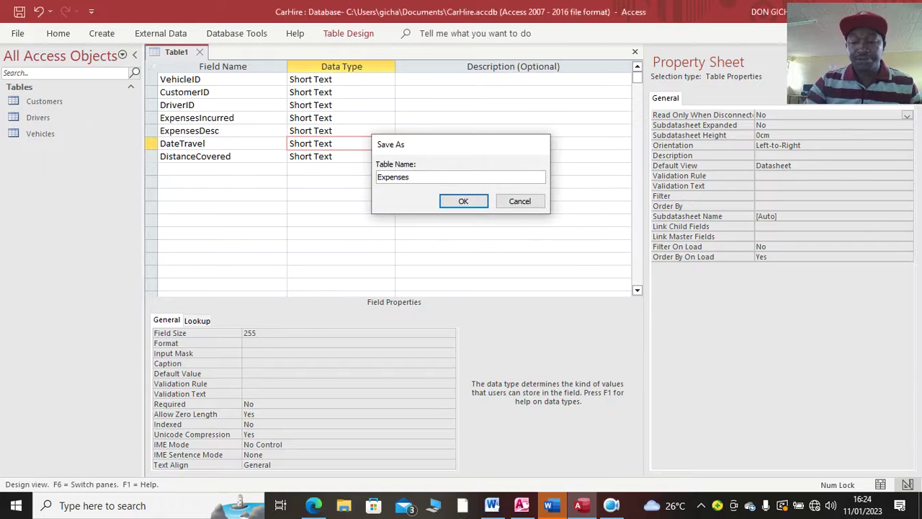
pyautogui.press('Return')
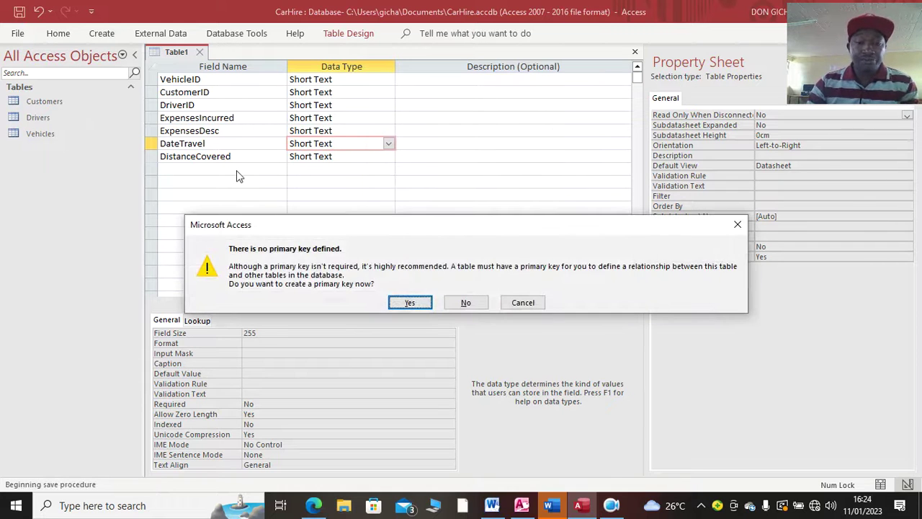
pyautogui.click(419, 303)
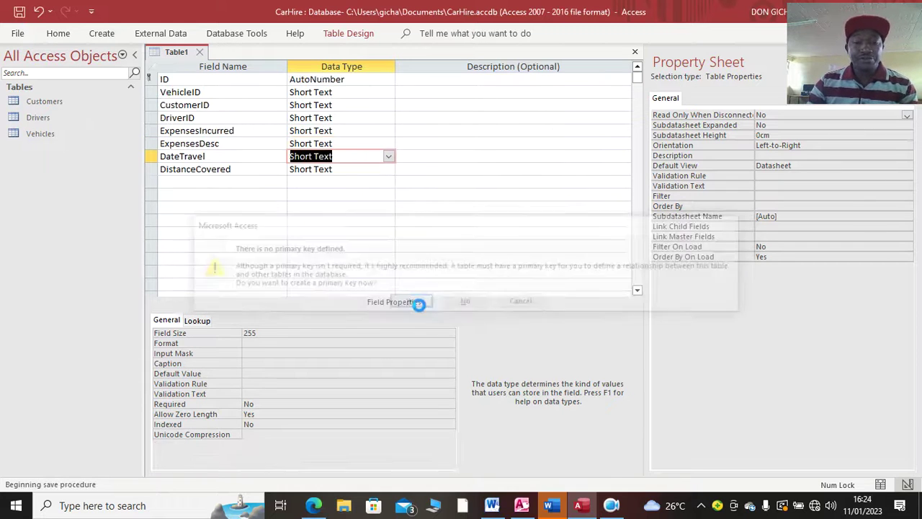
pyautogui.rightClick(184, 57)
pyautogui.click(210, 63)
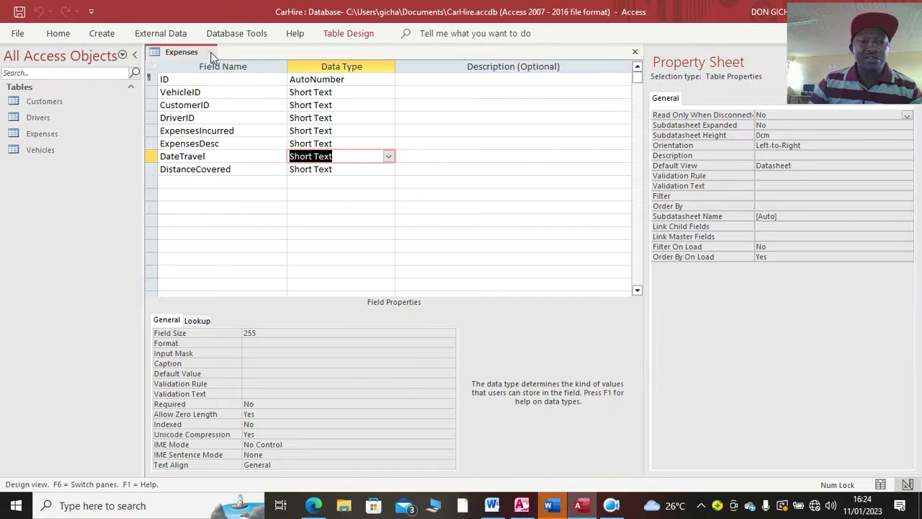
pyautogui.rightClick(212, 57)
pyautogui.click(204, 87)
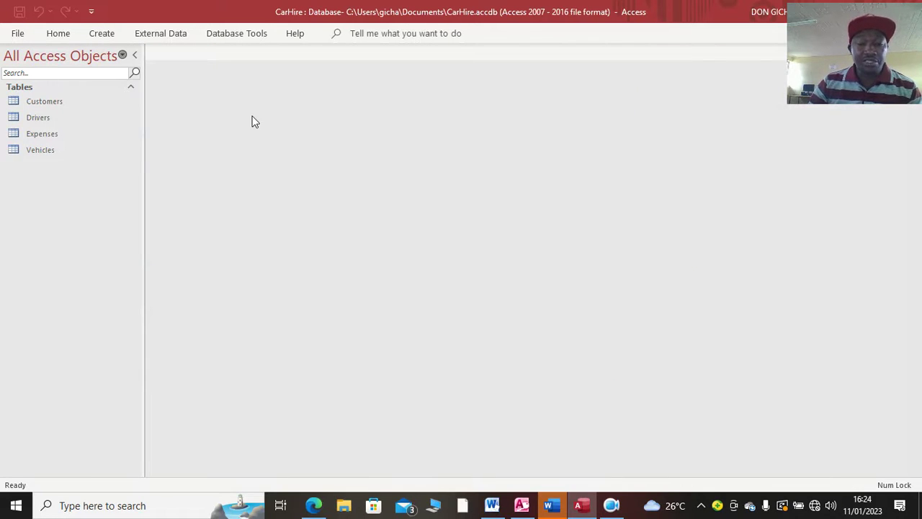
# Open the Customers table, and read the primary key, relationship, form and data entry tasks in the exam paper PDF in Edge
pyautogui.doubleClick(45, 102)
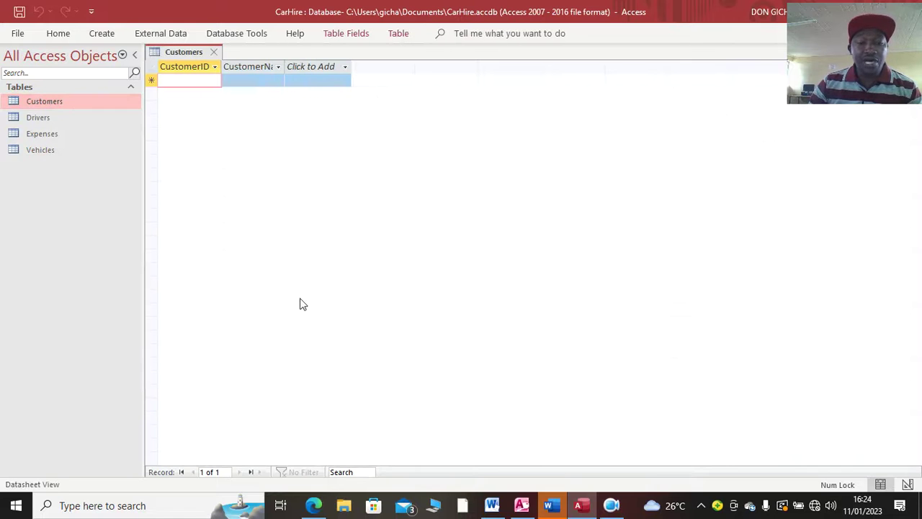
pyautogui.click(313, 504)
pyautogui.scroll(-4, 317, 259)
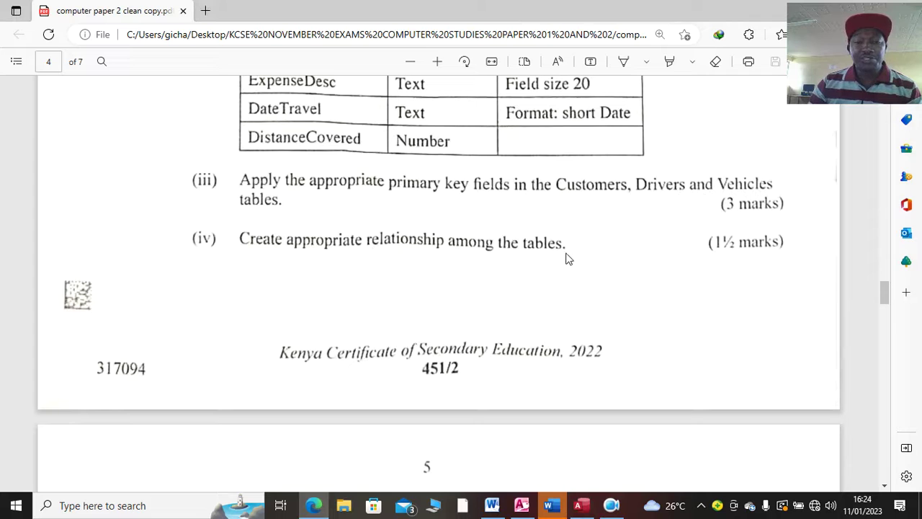
pyautogui.scroll(-5, 364, 270)
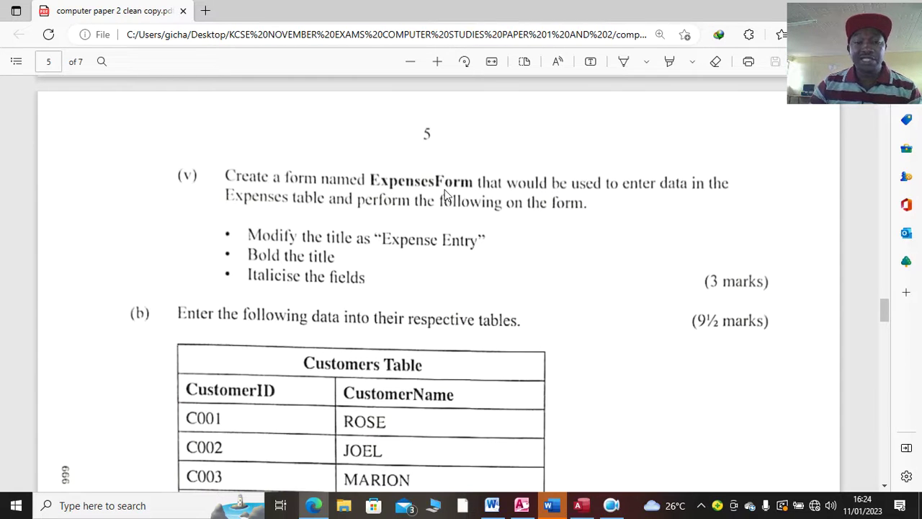
pyautogui.scroll(-2, 487, 201)
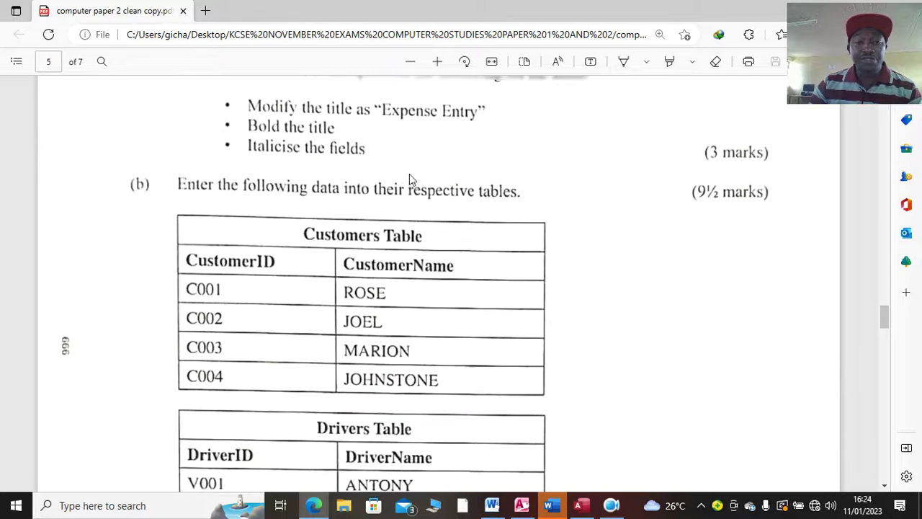
pyautogui.scroll(1, 409, 179)
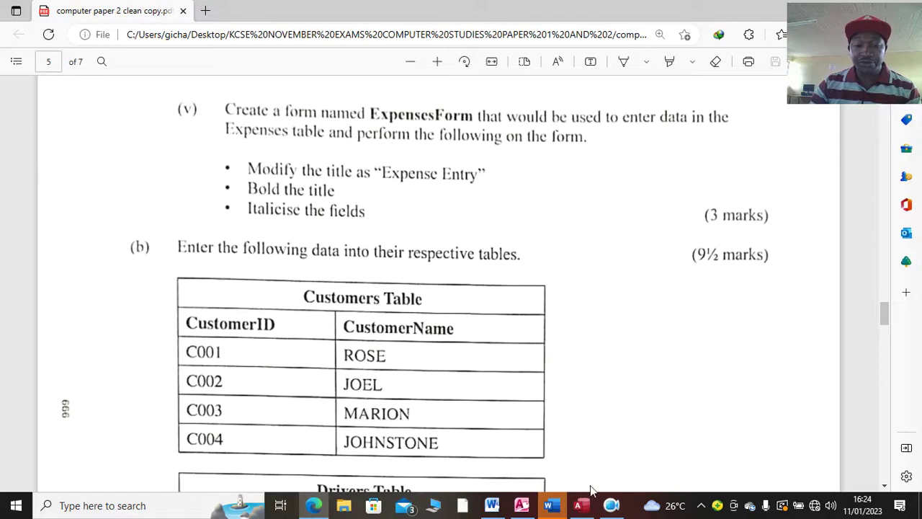
# Switch back to Access and close the Customers table
pyautogui.click(581, 505)
pyautogui.click(102, 33)
pyautogui.click(160, 116)
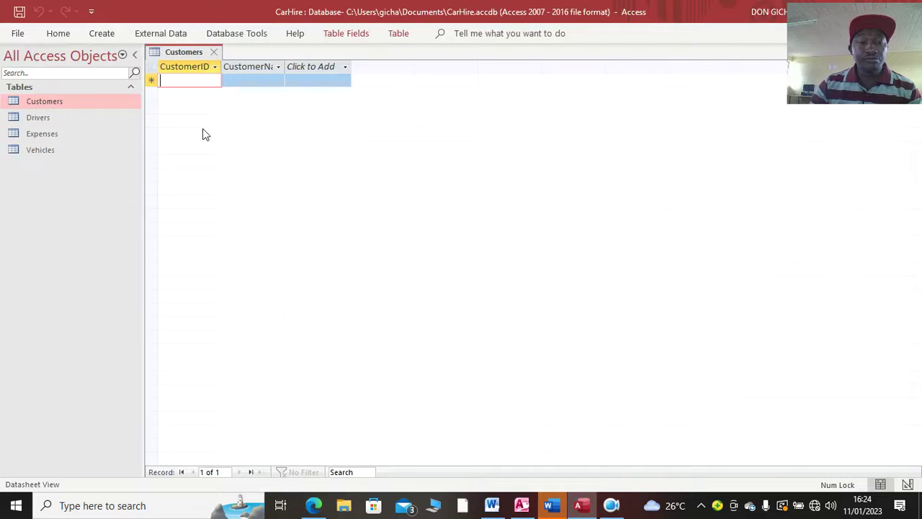
pyautogui.rightClick(184, 51)
pyautogui.click(225, 84)
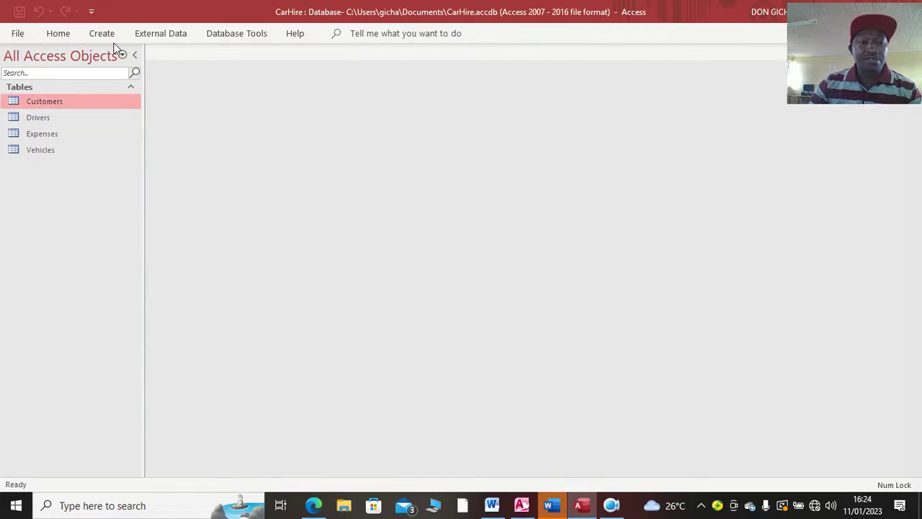
# Set up a new form with the Form Wizard, using all fields of the Expenses table in a Columnar layout
pyautogui.click(102, 33)
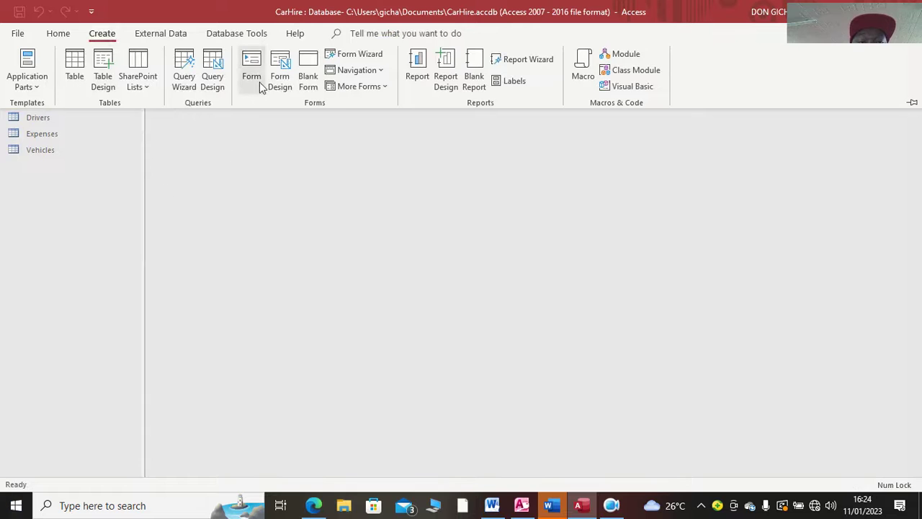
pyautogui.click(348, 55)
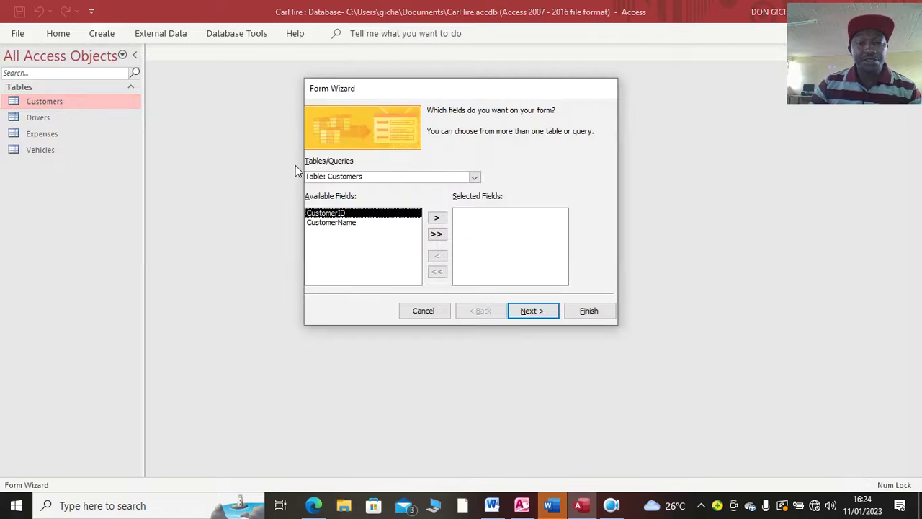
pyautogui.click(475, 177)
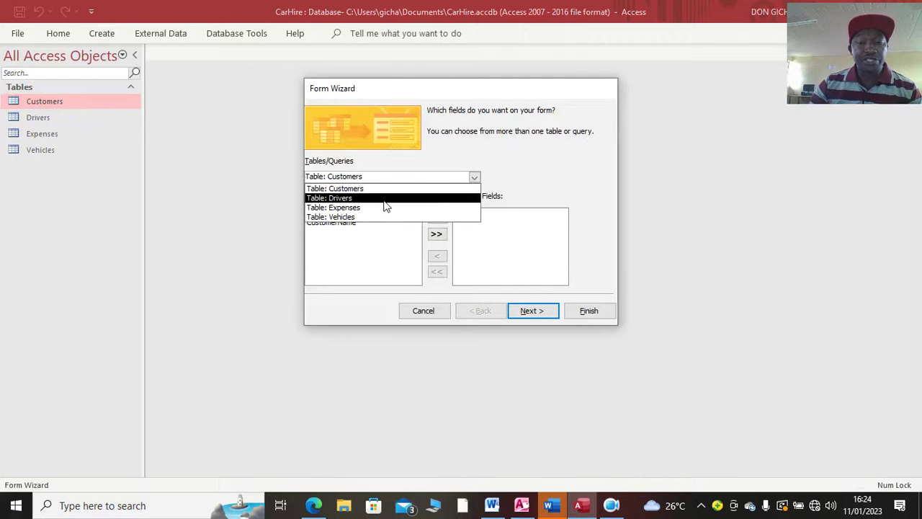
pyautogui.click(385, 208)
pyautogui.click(436, 235)
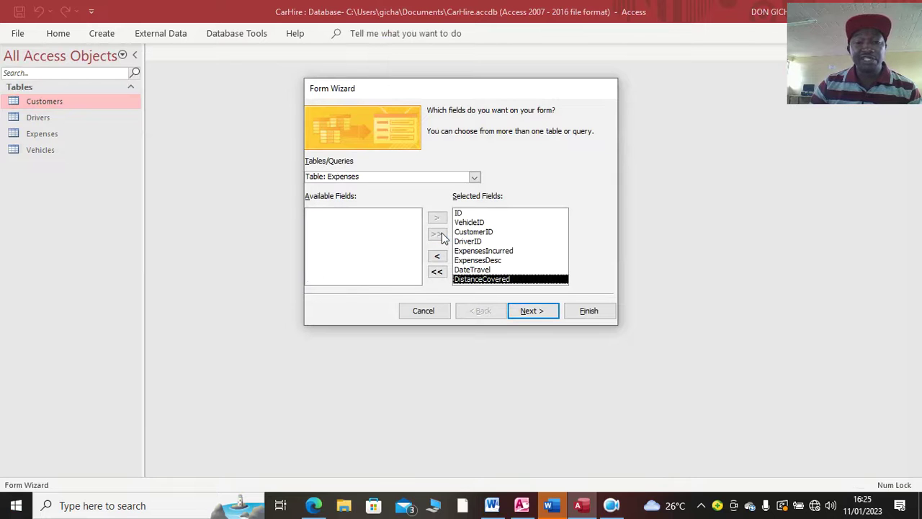
pyautogui.click(549, 312)
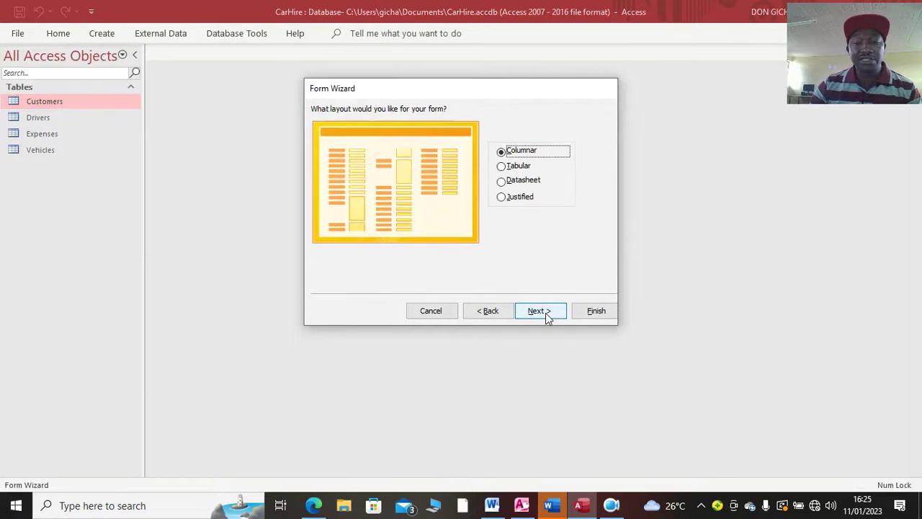
pyautogui.click(548, 313)
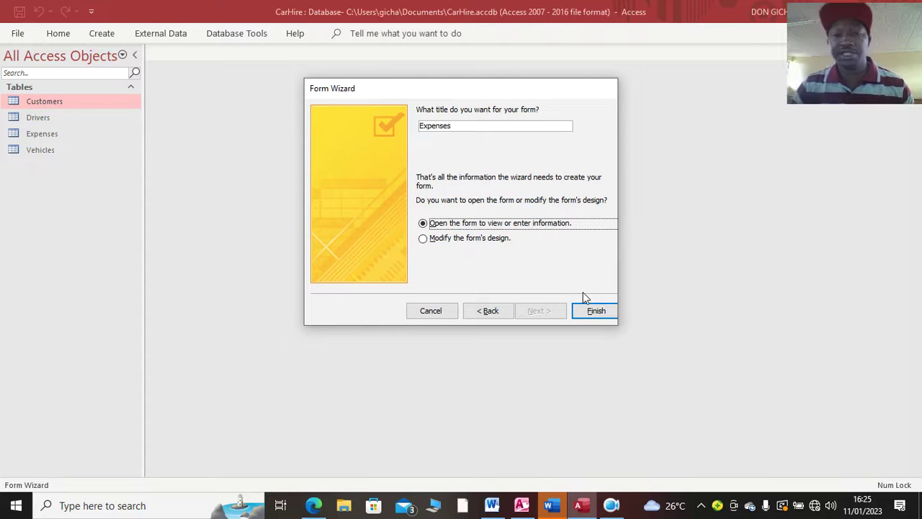
# Title the form ExpensesForm and finish the wizard, opening the form for viewing
pyautogui.click(454, 127)
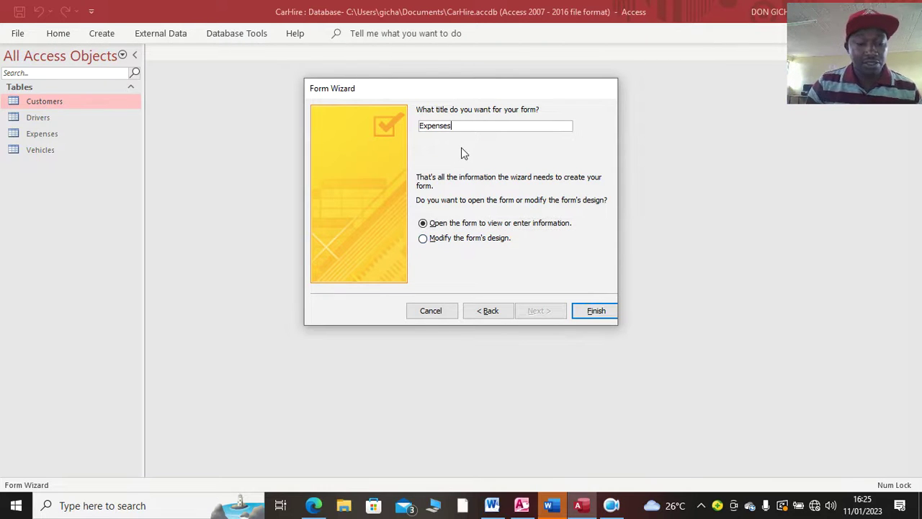
pyautogui.press('capslock')
pyautogui.write('F')
pyautogui.press('capslock')
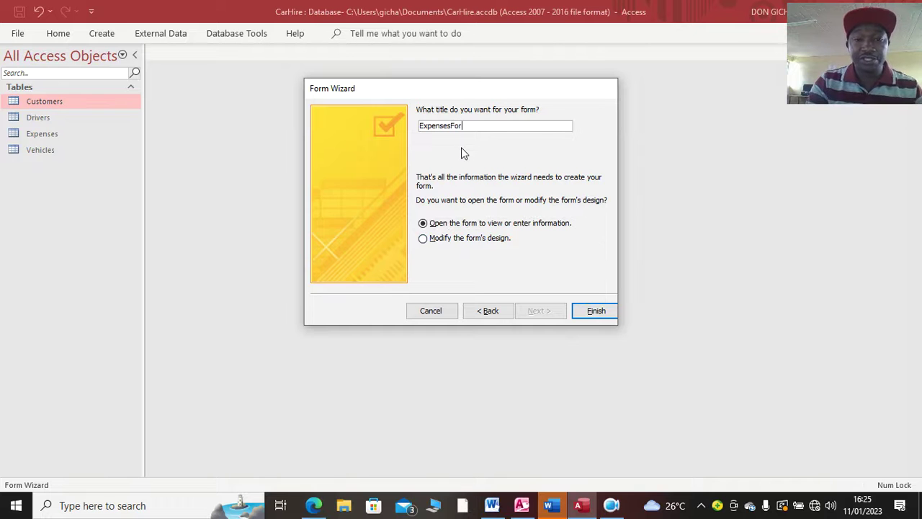
pyautogui.click(593, 309)
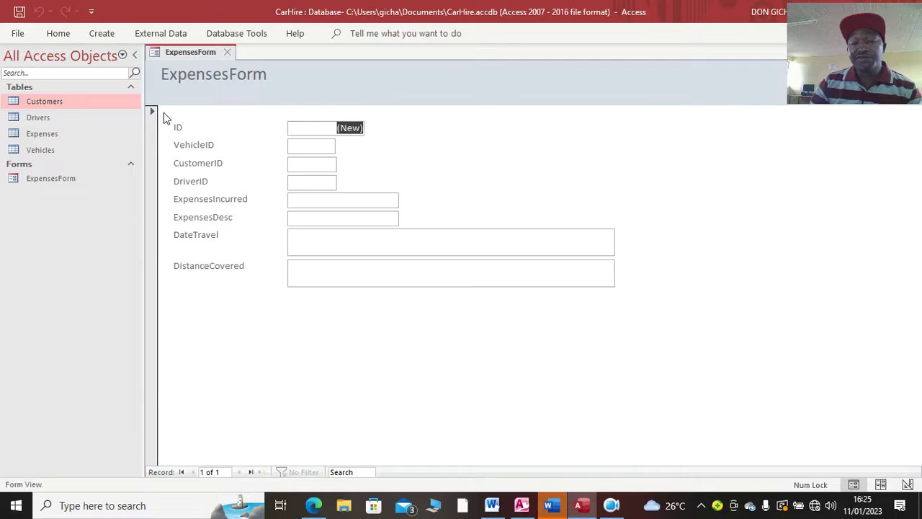
# Check the form title requirement in the exam paper PDF in Edge, and open ExpensesForm in Design View in Access
pyautogui.click(310, 507)
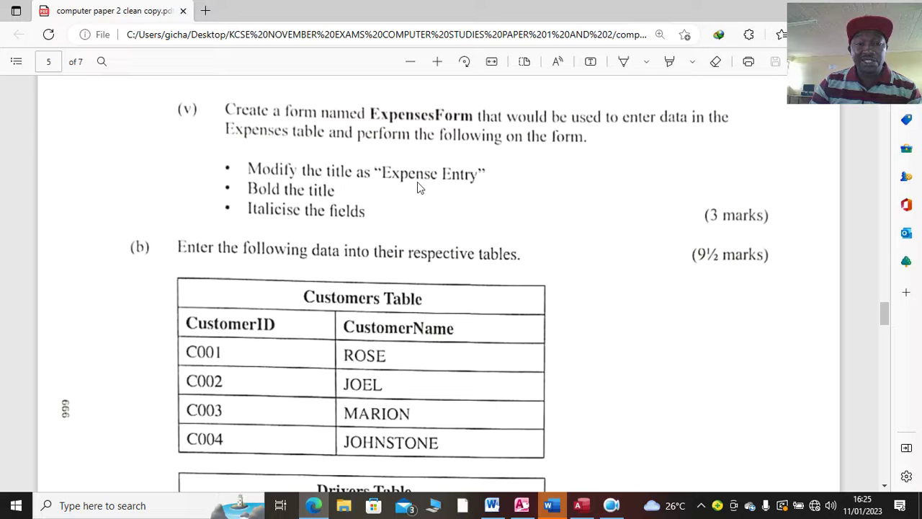
pyautogui.click(579, 505)
pyautogui.rightClick(247, 77)
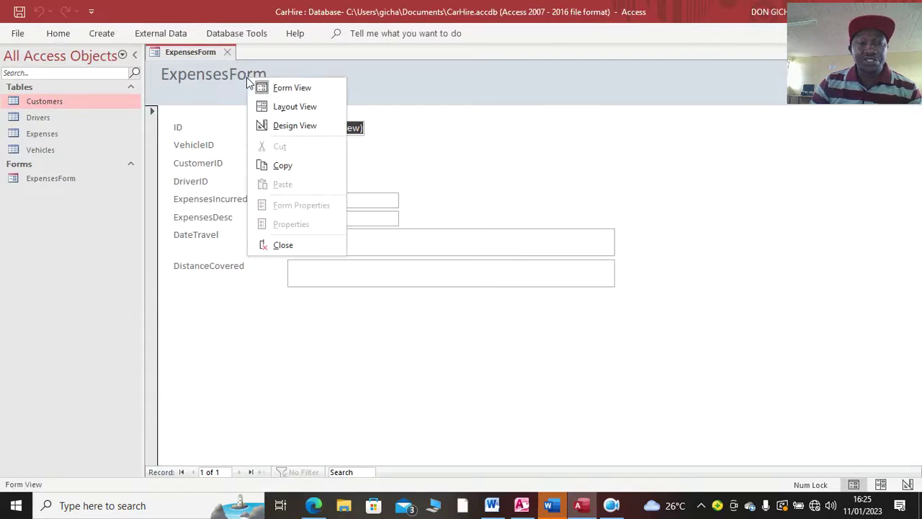
pyautogui.click(301, 129)
# Change the title text in the form header to "Expense Entry"
pyautogui.click(274, 106)
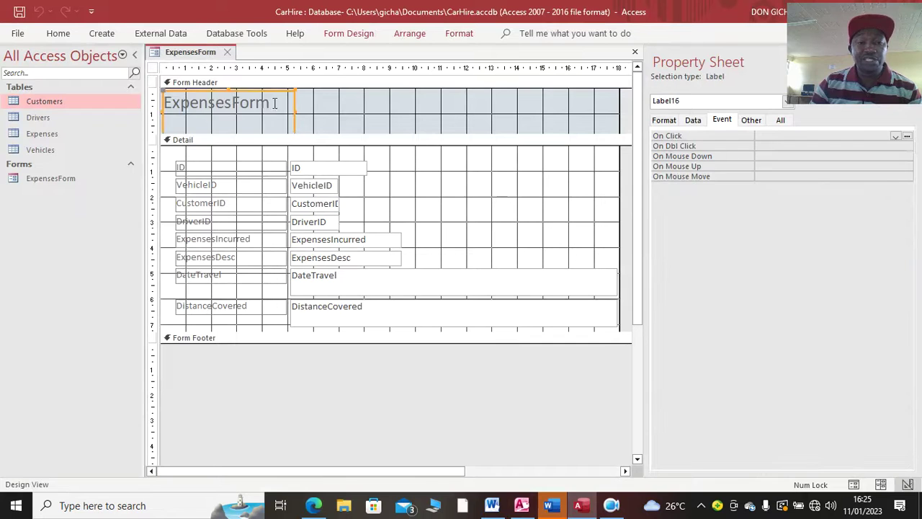
pyautogui.click(274, 106)
pyautogui.press('BackSpace')
pyautogui.press('BackSpace')
pyautogui.press('BackSpace')
pyautogui.press('BackSpace')
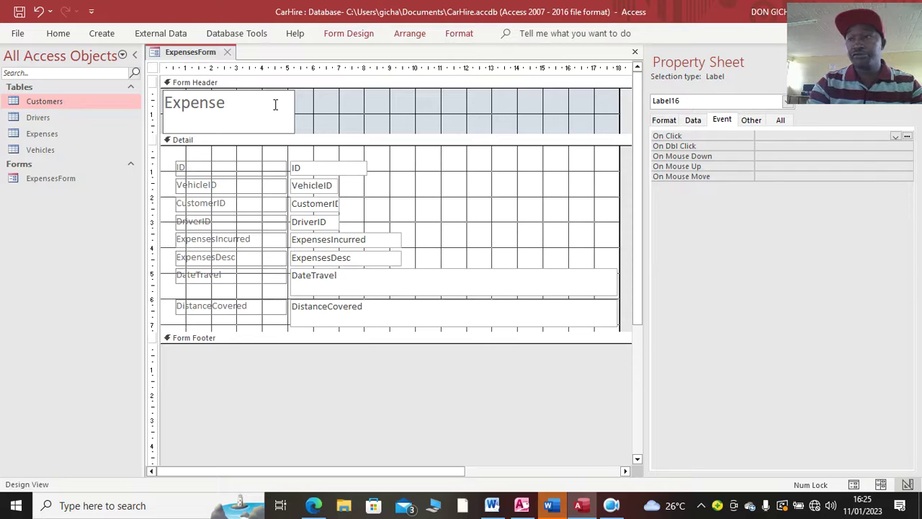
pyautogui.write('En')
pyautogui.press('BackSpace')
pyautogui.press('BackSpace')
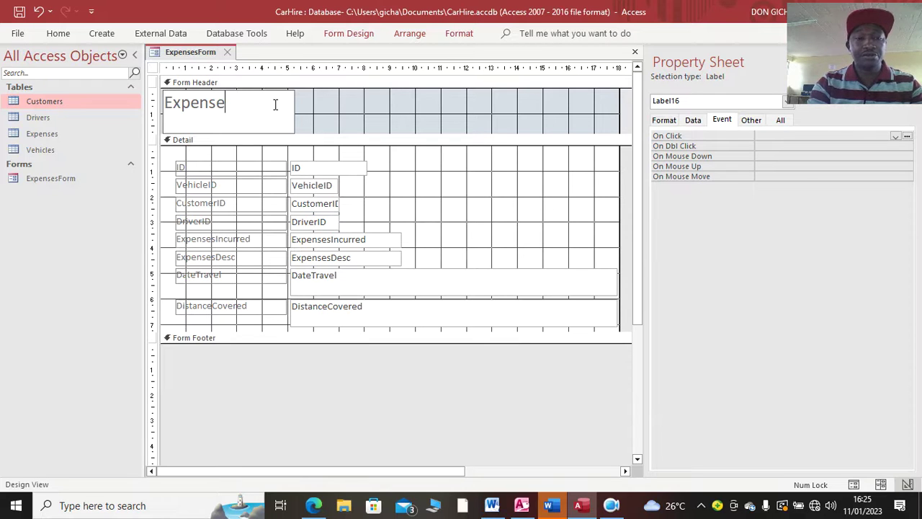
pyautogui.write('Entry')
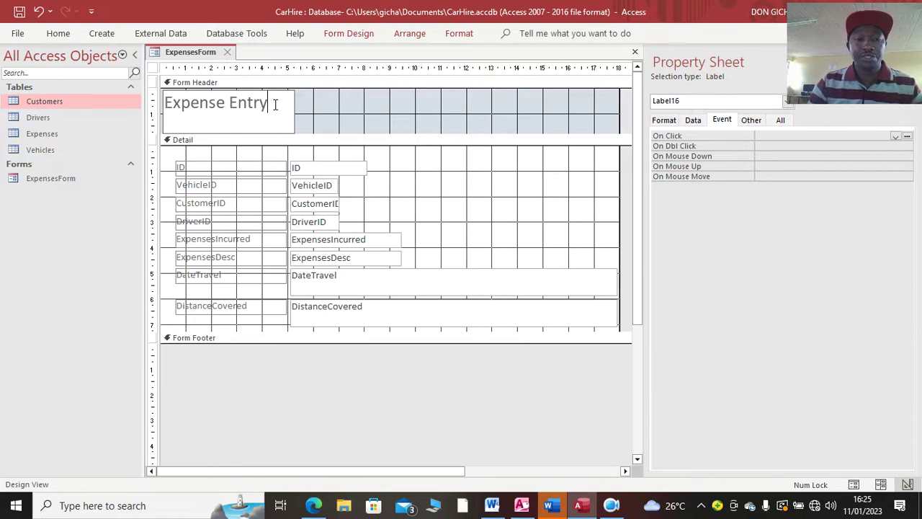
pyautogui.click(329, 103)
# Make the form header title bold and italic, and widen its label to about the 15 cm mark on the ruler
pyautogui.click(255, 115)
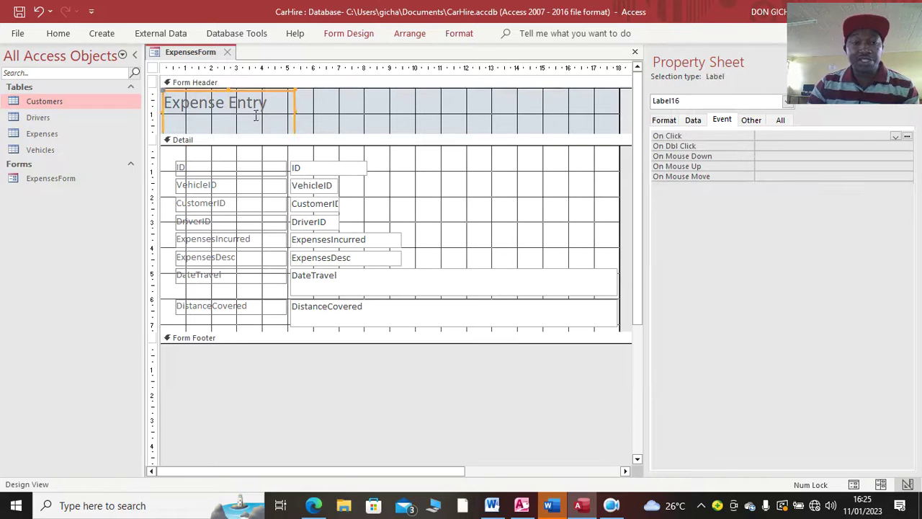
pyautogui.click(67, 39)
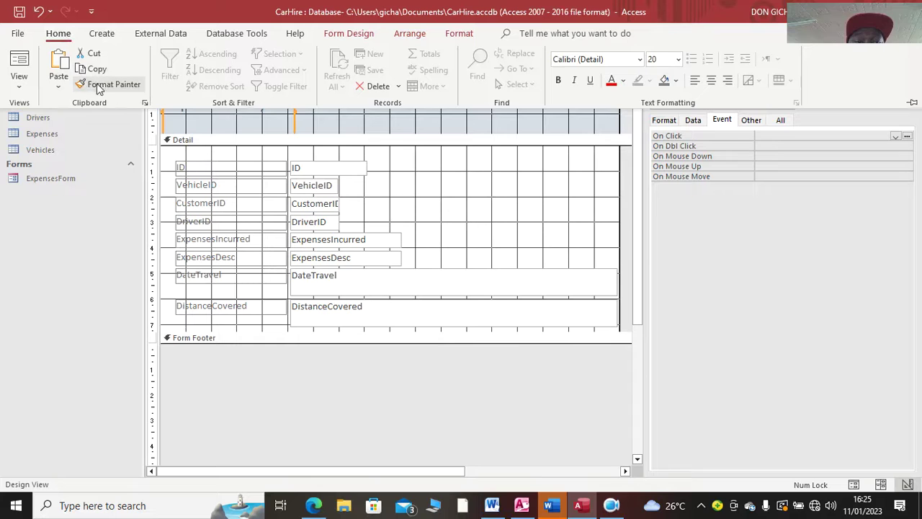
pyautogui.hotkey('ctrl', 'b')
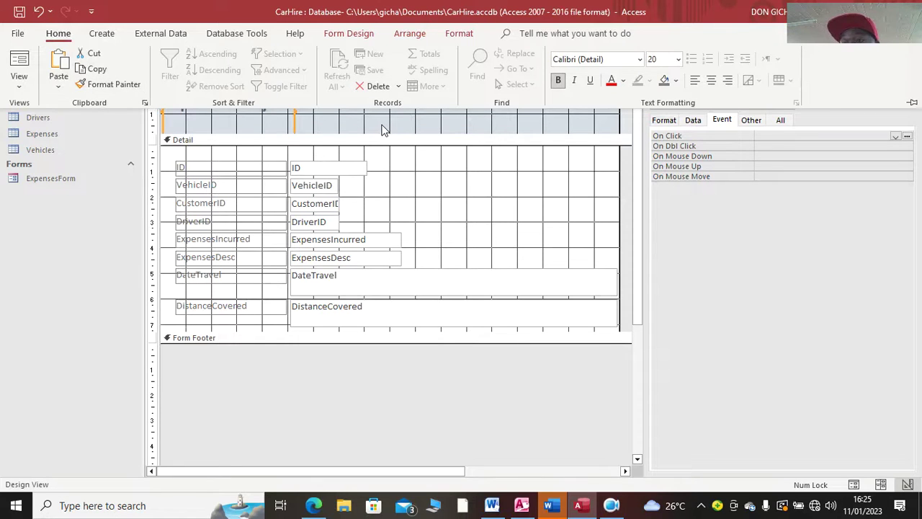
pyautogui.click(574, 80)
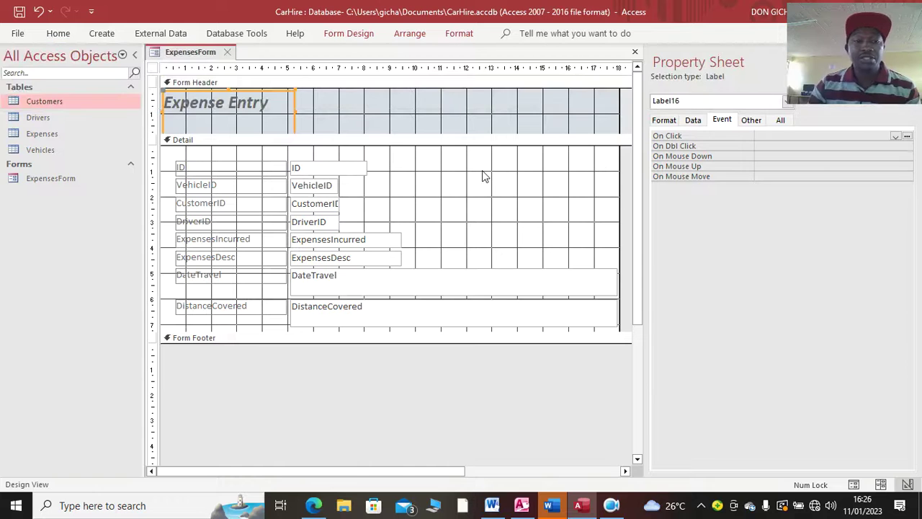
pyautogui.moveTo(294, 111); pyautogui.dragTo(549, 114)
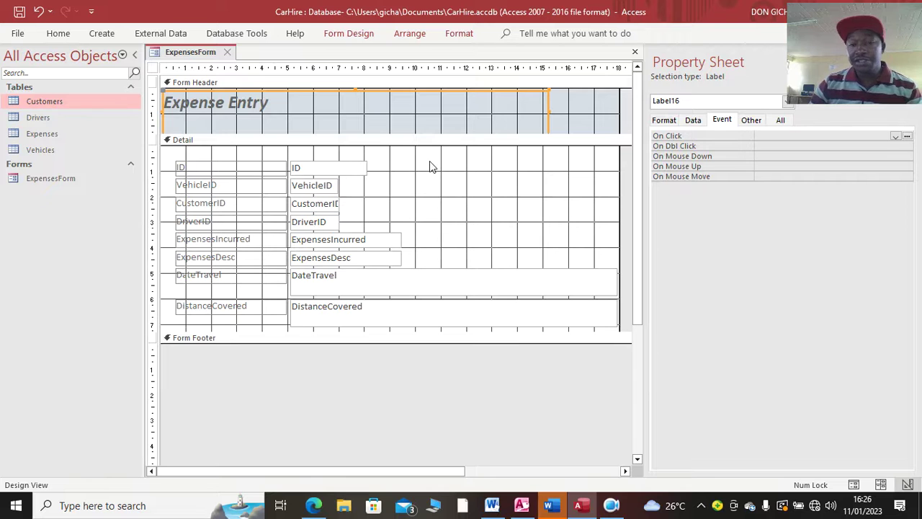
# Review the ExpensesForm formatting requirements and the Customers and Drivers table data in the exam paper PDF in Edge
pyautogui.click(313, 505)
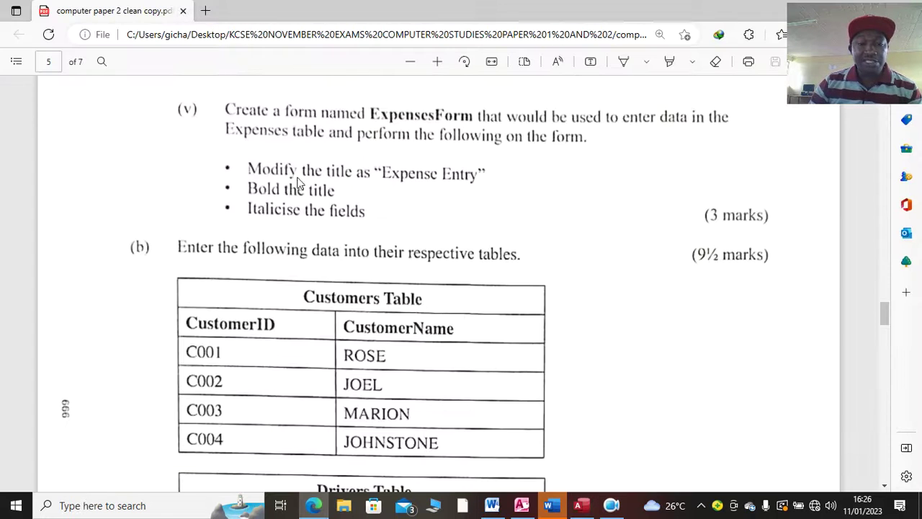
pyautogui.scroll(-1, 409, 231)
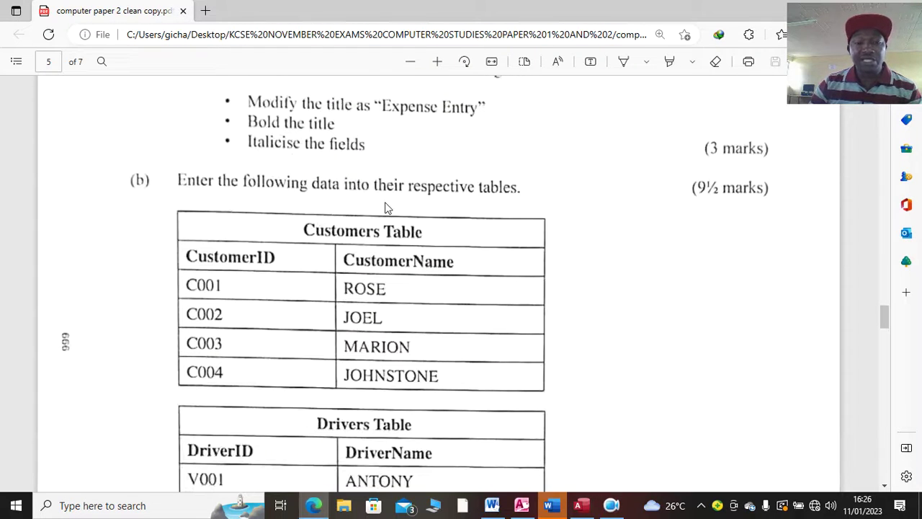
pyautogui.scroll(-1, 507, 199)
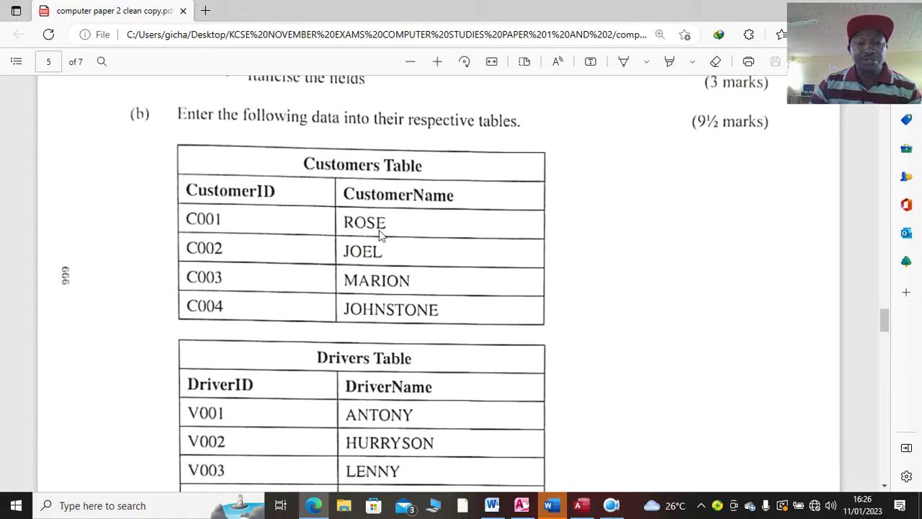
pyautogui.scroll(-1, 306, 228)
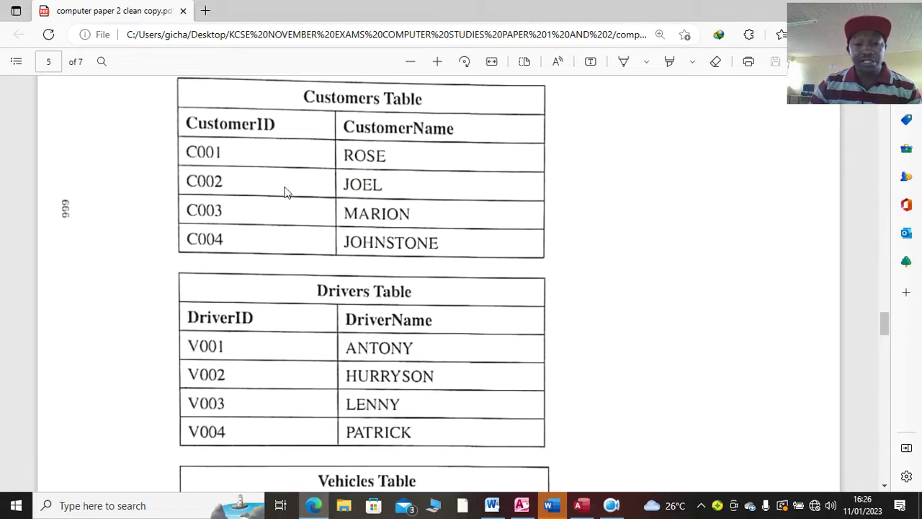
pyautogui.click(611, 505)
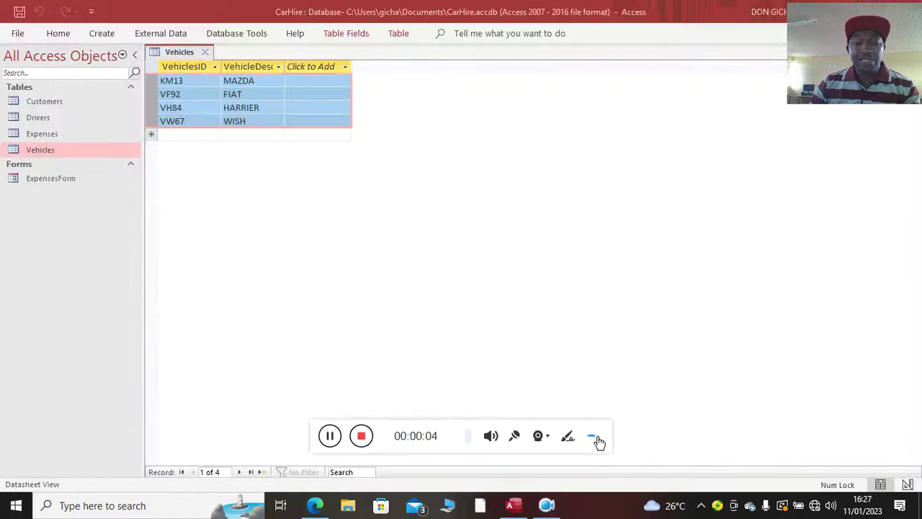
pyautogui.click(594, 438)
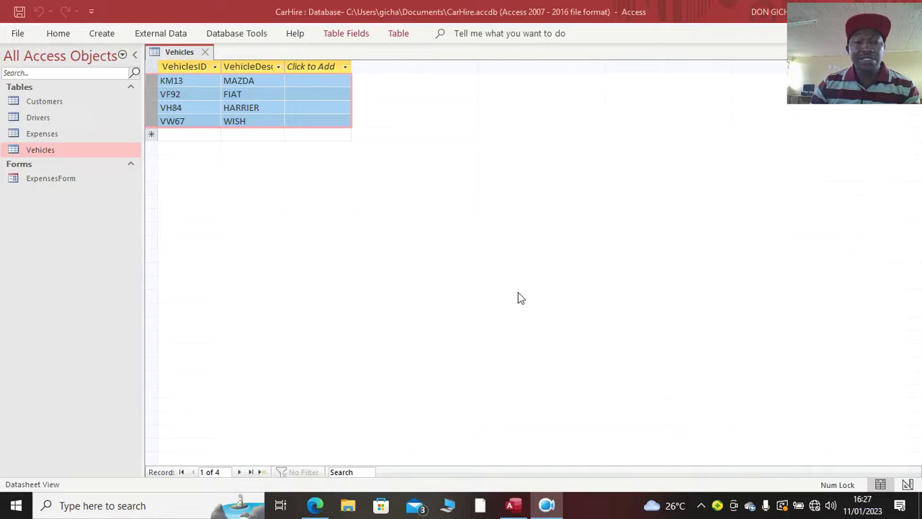
# Open the Customers, Drivers, Expenses and Vehicles tables in turn to check their records
pyautogui.doubleClick(63, 101)
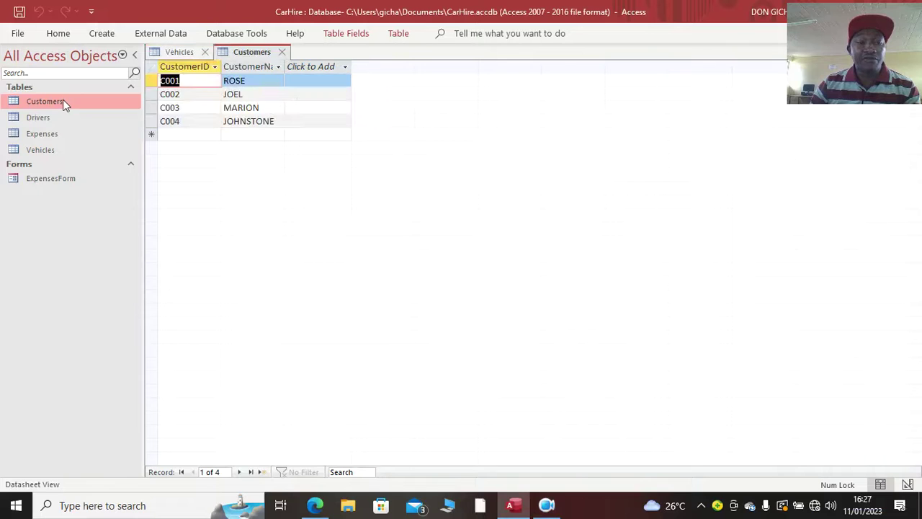
pyautogui.doubleClick(53, 121)
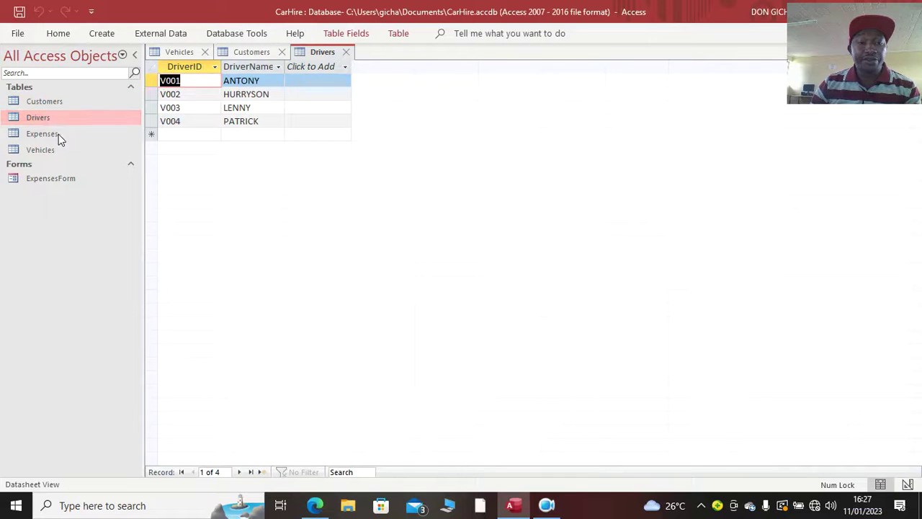
pyautogui.doubleClick(58, 134)
pyautogui.doubleClick(56, 152)
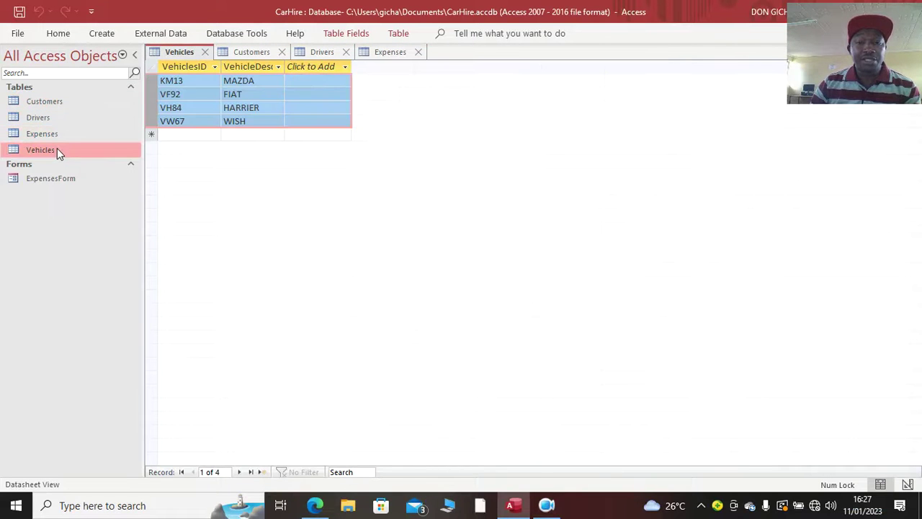
# Read the Expenses table data and the query and report tasks (c) and (d) in the exam paper PDF in Edge
pyautogui.click(315, 505)
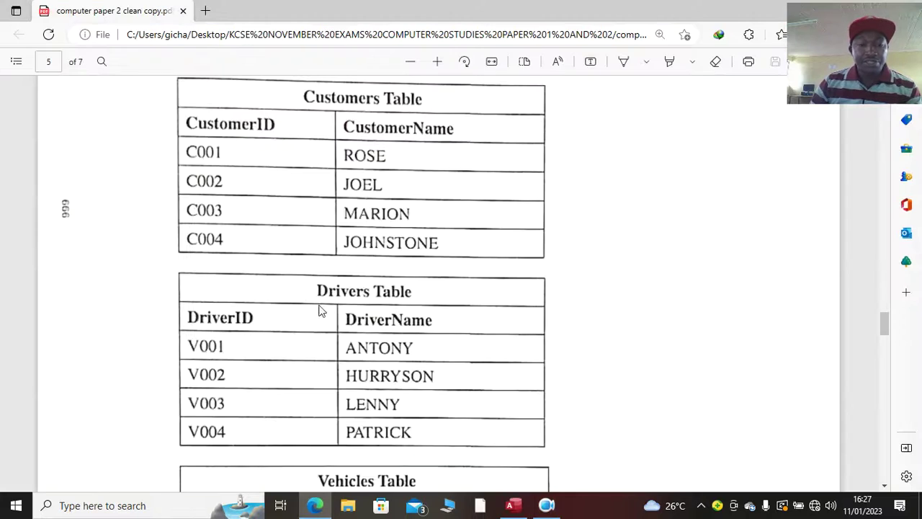
pyautogui.scroll(-12, 302, 229)
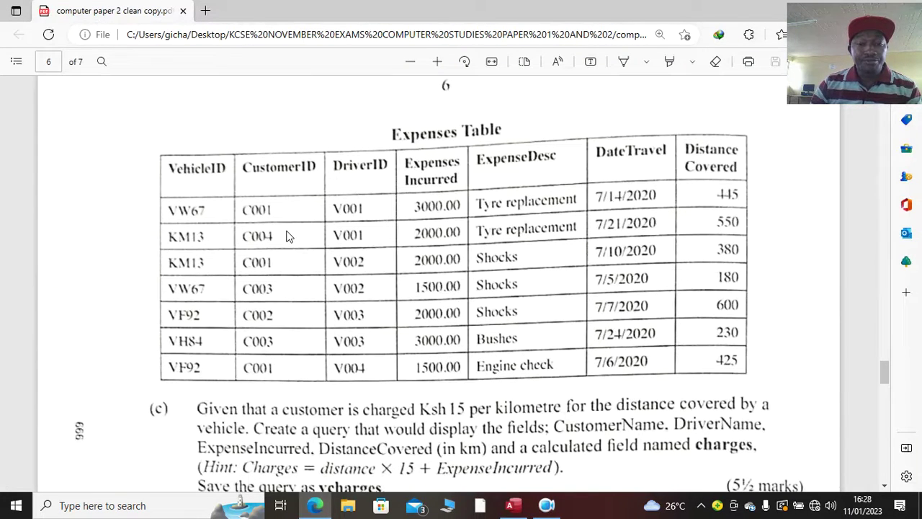
pyautogui.scroll(-1, 286, 236)
pyautogui.scroll(-1, 432, 342)
pyautogui.scroll(-2, 422, 330)
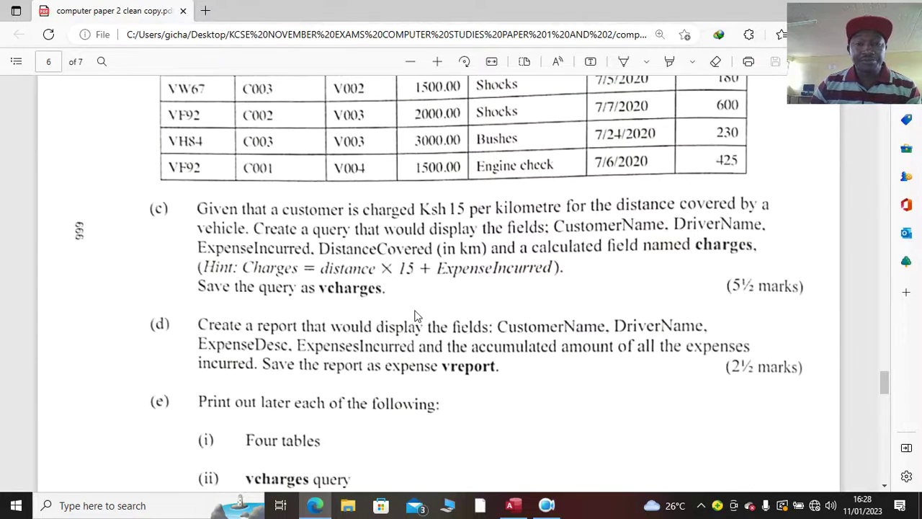
pyautogui.scroll(2, 415, 315)
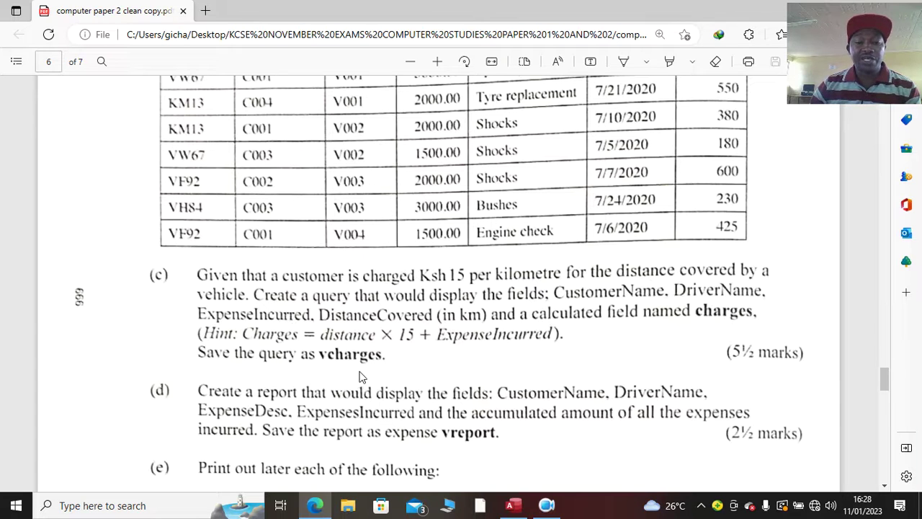
# Return to the CarHire database in Access and close all open tables
pyautogui.click(512, 507)
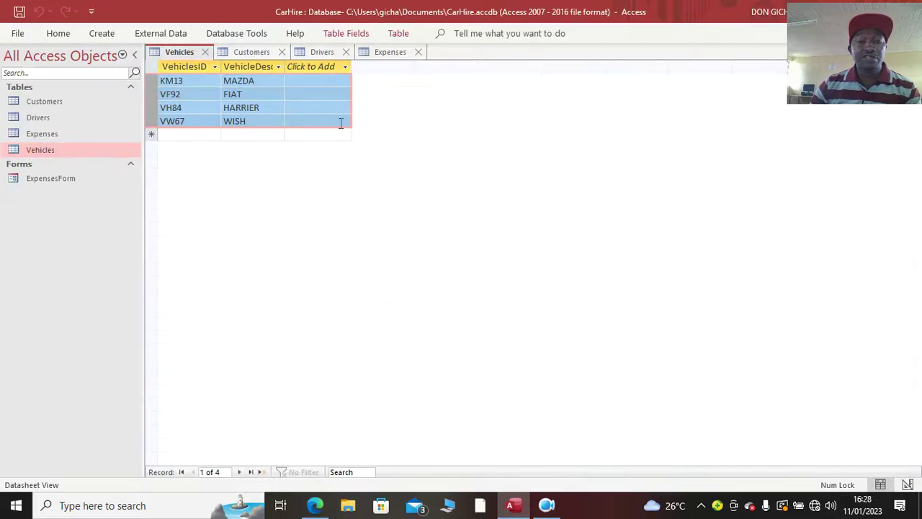
pyautogui.rightClick(387, 54)
pyautogui.click(435, 99)
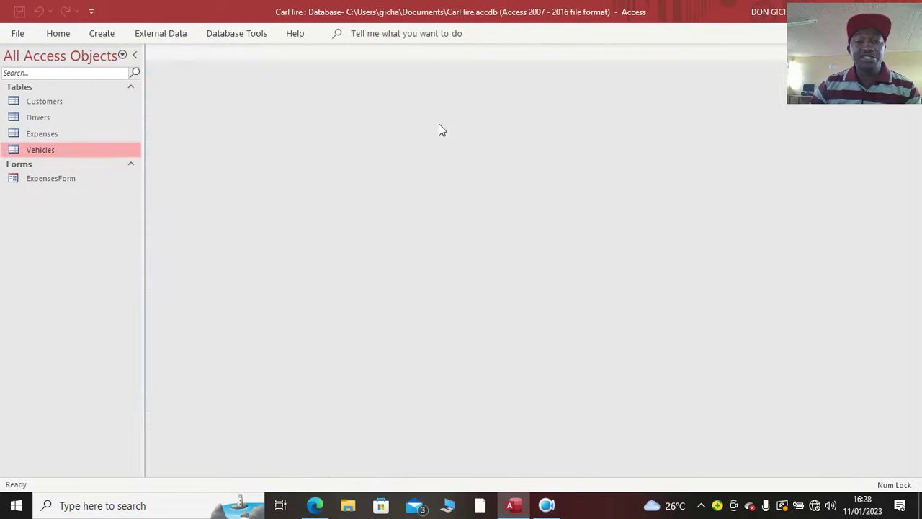
# Open the database relationships layout and remove all the MSysNavPane system tables from it
pyautogui.click(227, 34)
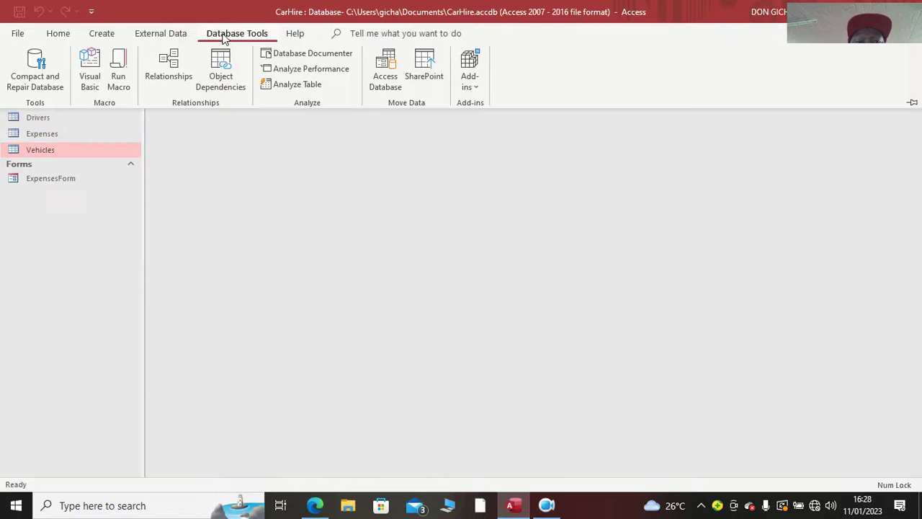
pyautogui.click(176, 87)
pyautogui.click(380, 81)
pyautogui.press('Delete')
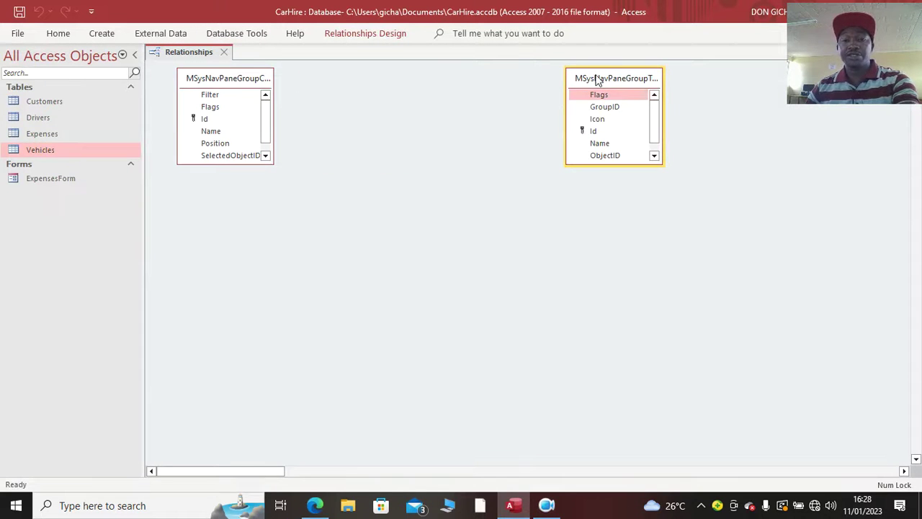
pyautogui.press('Delete')
pyautogui.press('Delete')
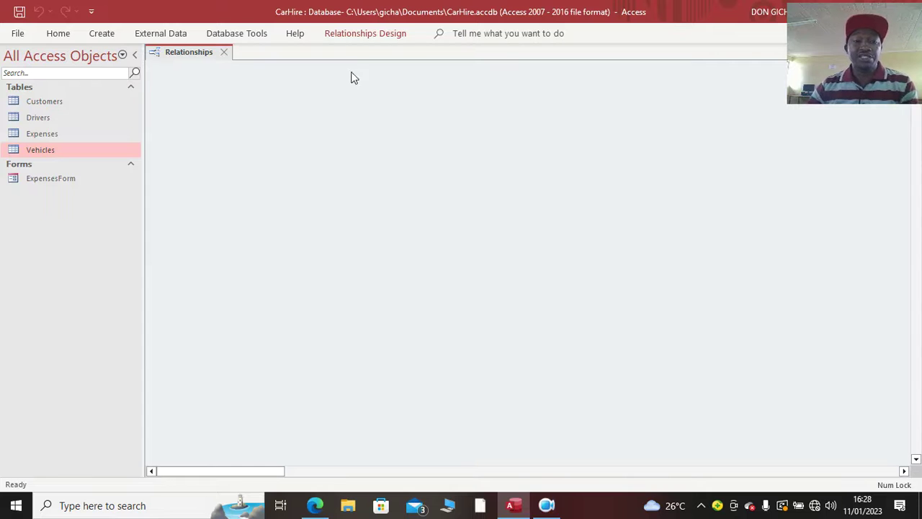
# Add the Customers, Drivers, Expenses and Vehicles tables to the relationships layout
pyautogui.click(357, 33)
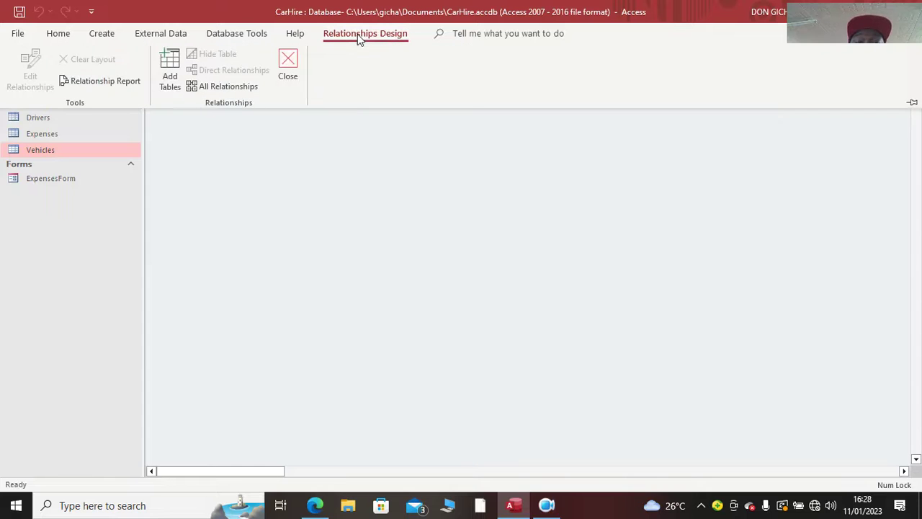
pyautogui.click(165, 89)
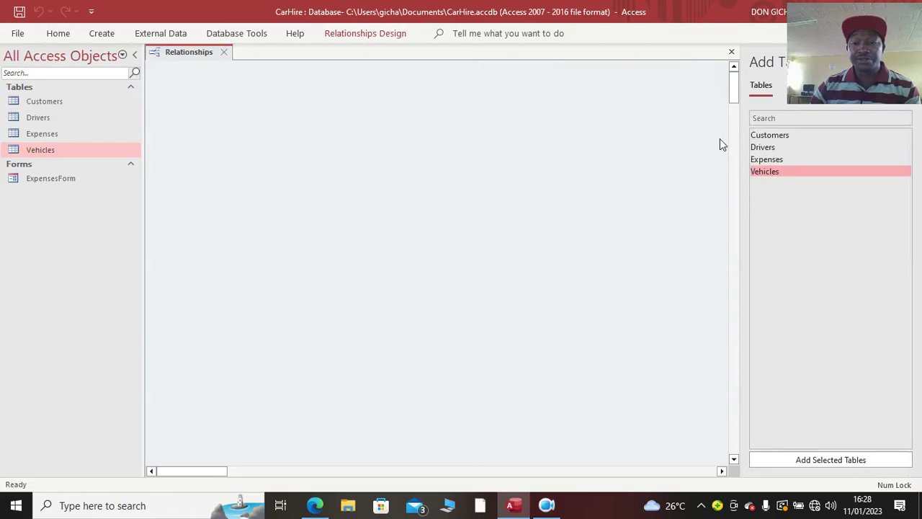
pyautogui.doubleClick(770, 135)
pyautogui.doubleClick(773, 159)
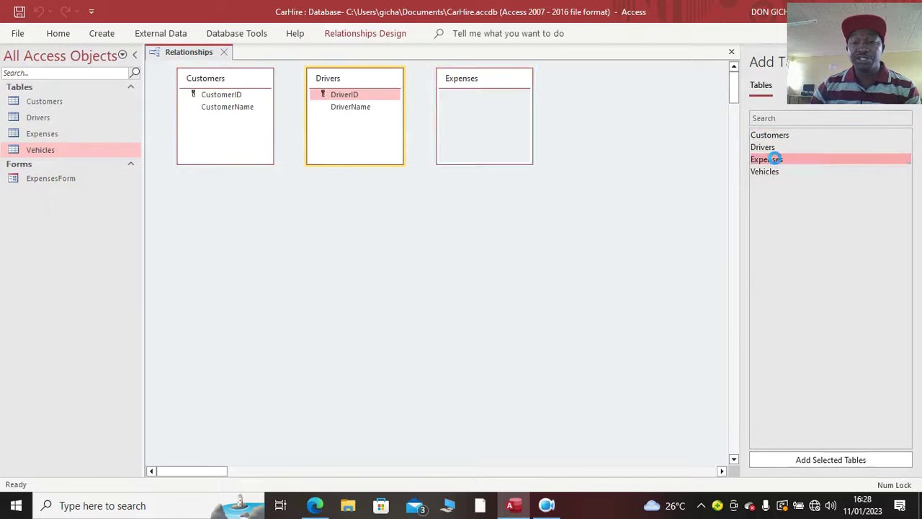
pyautogui.doubleClick(774, 172)
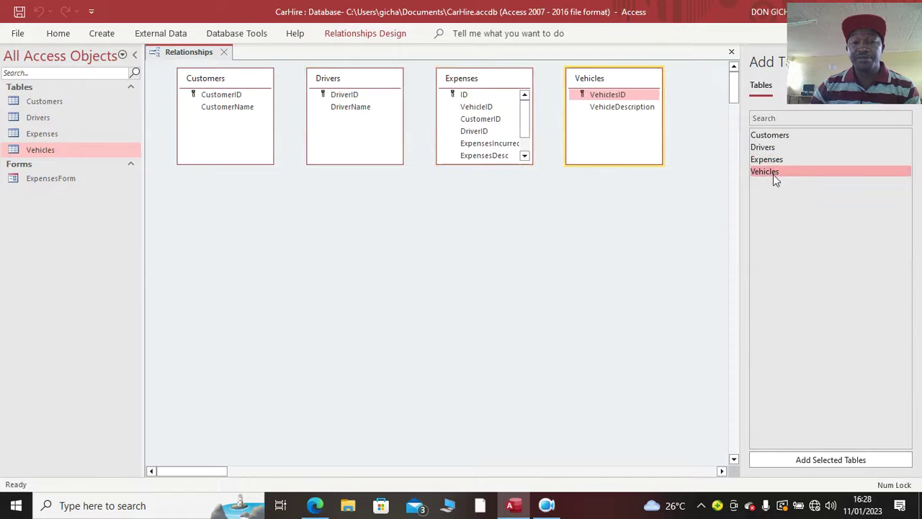
# Enlarge the Expenses field list and relate VehiclesID in Vehicles to VehicleID in Expenses with referential integrity enforced
pyautogui.click(337, 79)
pyautogui.moveTo(471, 164); pyautogui.dragTo(513, 302)
pyautogui.moveTo(609, 96); pyautogui.dragTo(484, 107)
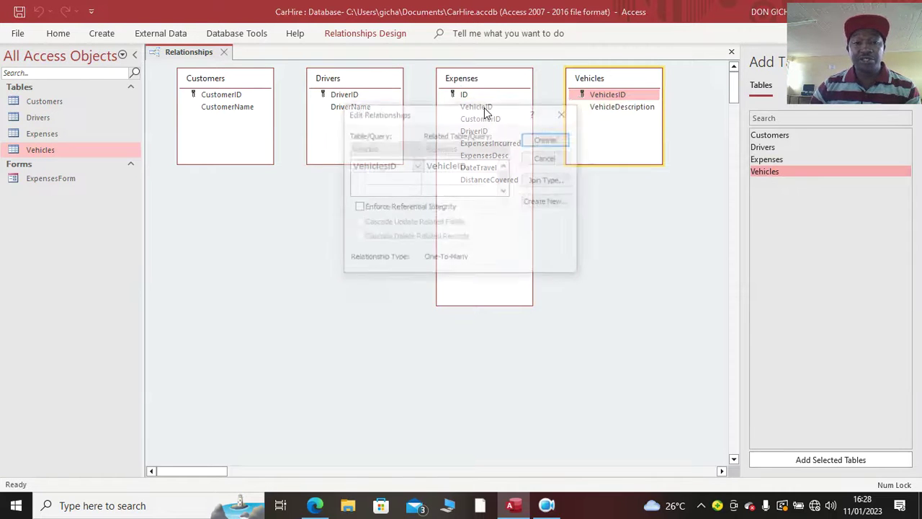
pyautogui.click(422, 207)
pyautogui.click(548, 139)
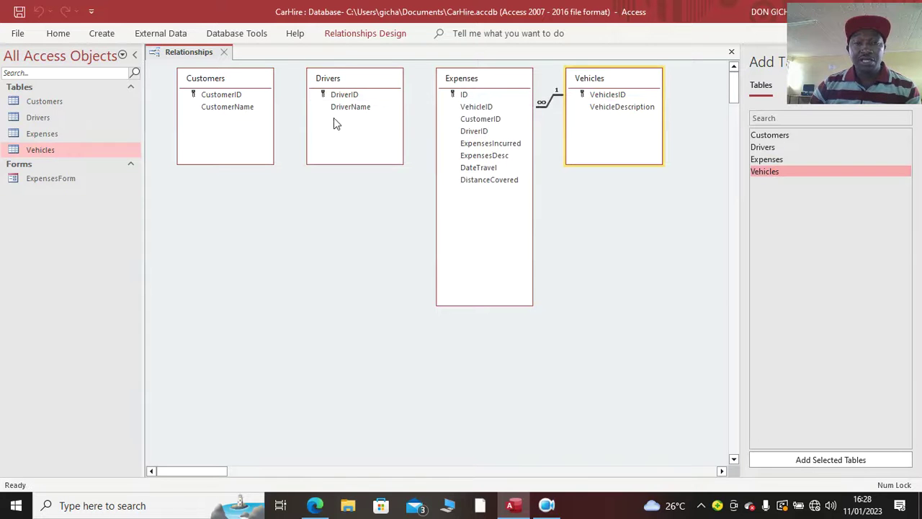
# Relate DriverID in Drivers and CustomerID in Customers to the matching Expenses fields, enforcing referential integrity on both
pyautogui.moveTo(344, 95); pyautogui.dragTo(474, 132)
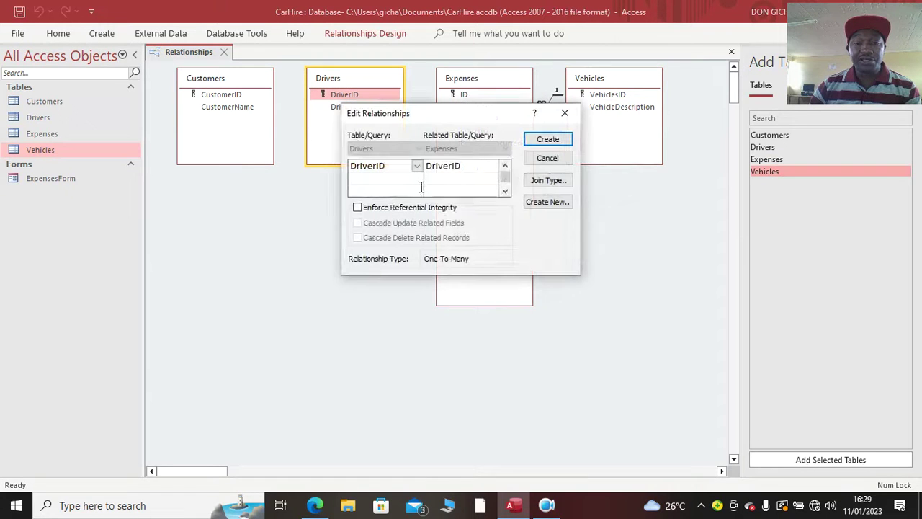
pyautogui.click(399, 209)
pyautogui.click(548, 139)
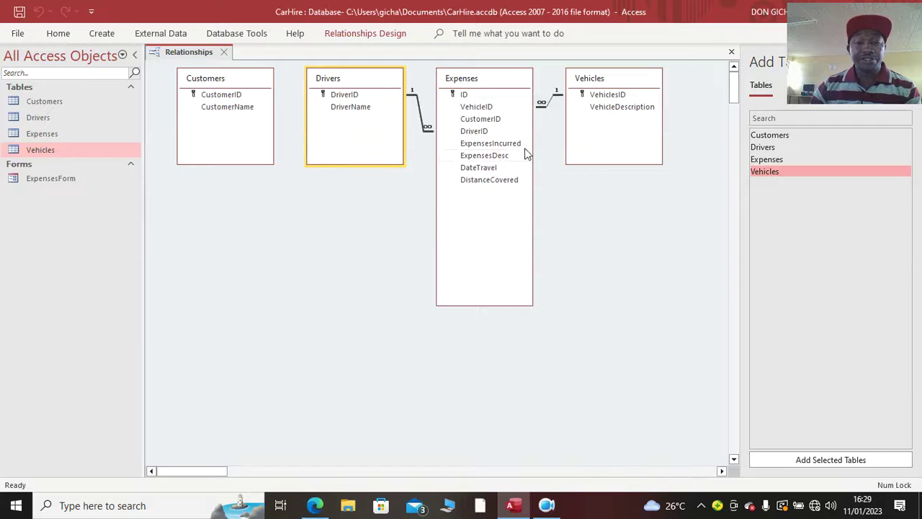
pyautogui.moveTo(232, 96); pyautogui.dragTo(477, 119)
pyautogui.click(407, 209)
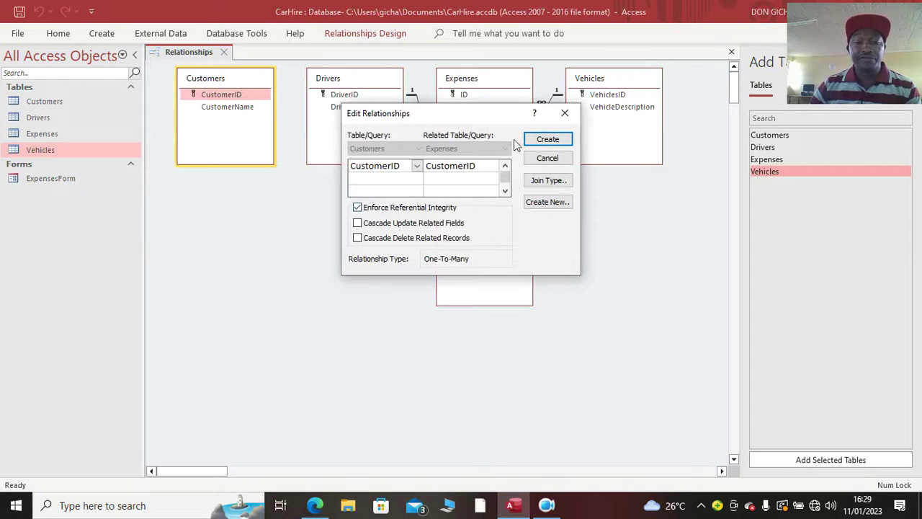
pyautogui.click(547, 140)
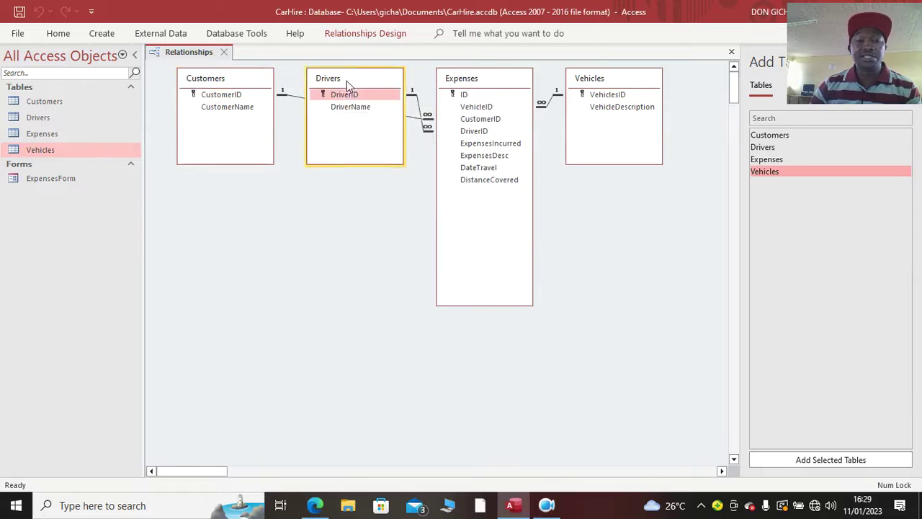
# Move the Drivers table below Customers and lower the Expenses table to separate the join lines, and close the relationships layout
pyautogui.moveTo(346, 85); pyautogui.dragTo(244, 268)
pyautogui.moveTo(471, 85); pyautogui.dragTo(448, 225)
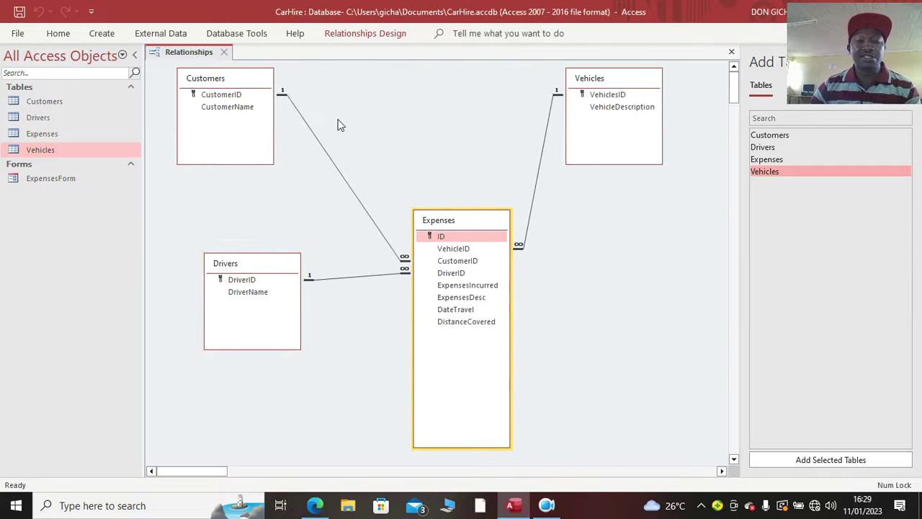
pyautogui.rightClick(193, 53)
pyautogui.click(245, 78)
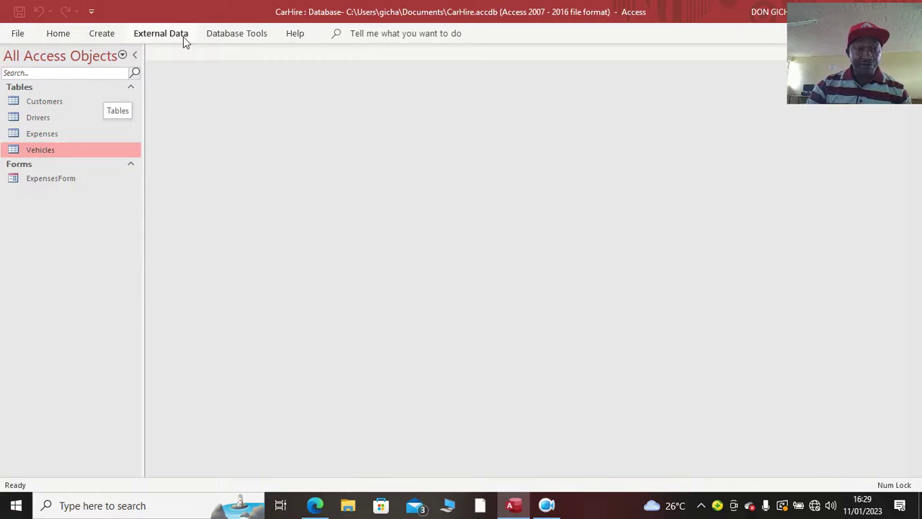
# Create a new query in Design View containing the Customers, Drivers, Expenses and Vehicles tables, and shift Expenses slightly towards Vehicles
pyautogui.click(104, 34)
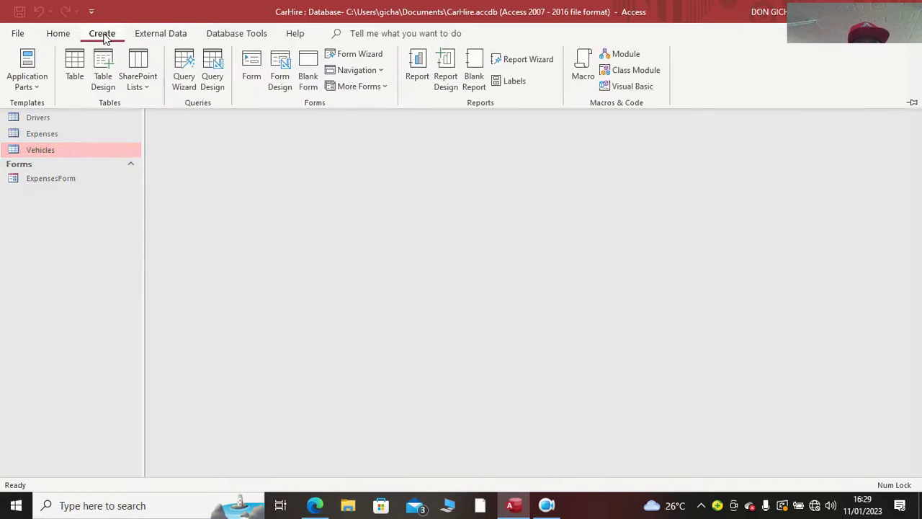
pyautogui.click(212, 87)
pyautogui.click(732, 58)
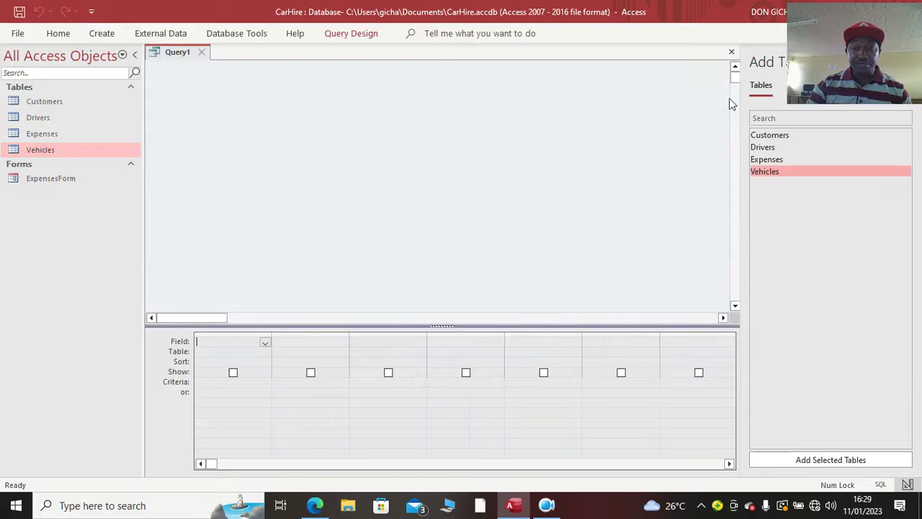
pyautogui.doubleClick(768, 134)
pyautogui.doubleClick(764, 147)
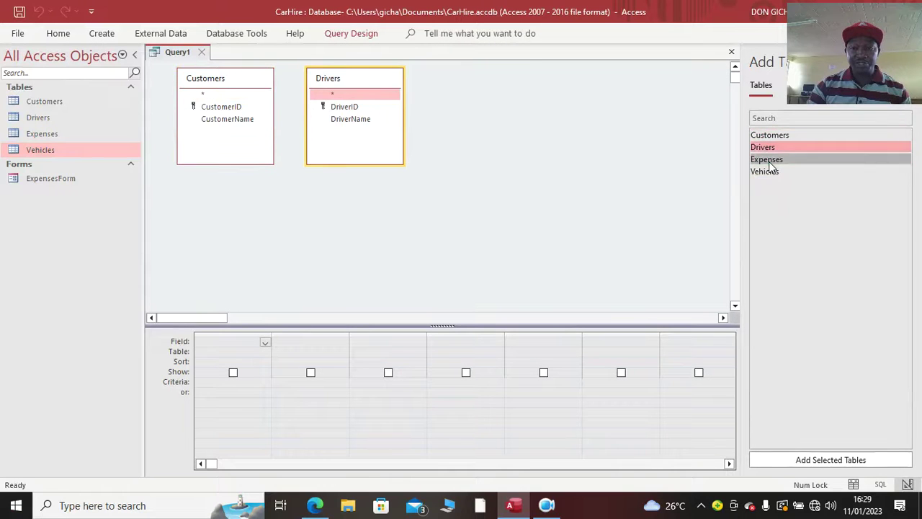
pyautogui.doubleClick(766, 160)
pyautogui.doubleClick(765, 171)
pyautogui.moveTo(496, 88)
pyautogui.mouseDown()
pyautogui.moveTo(523, 90)
pyautogui.moveTo(510, 85)
pyautogui.mouseUp()
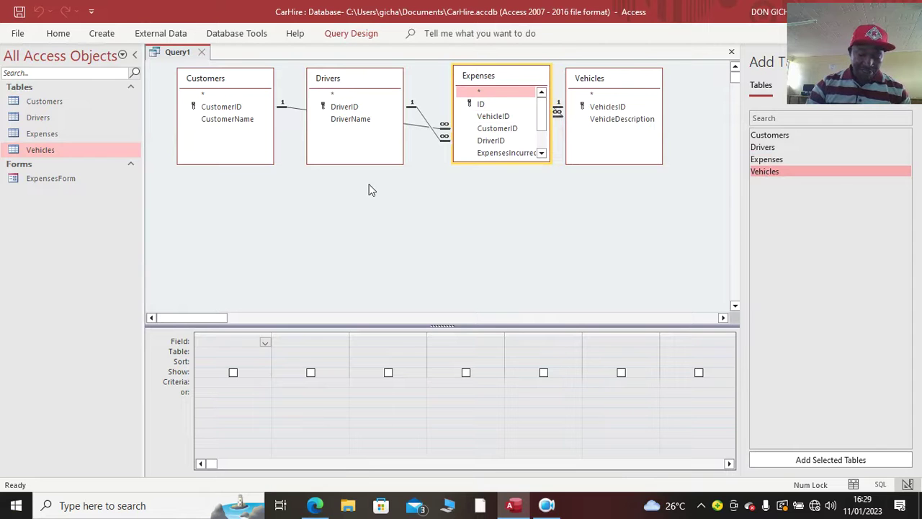
# Add CustomerName, DriverName, ExpensesIncurred and DistanceCovered to the query grid, enlarging the Expenses field list to reach its lower fields
pyautogui.doubleClick(244, 121)
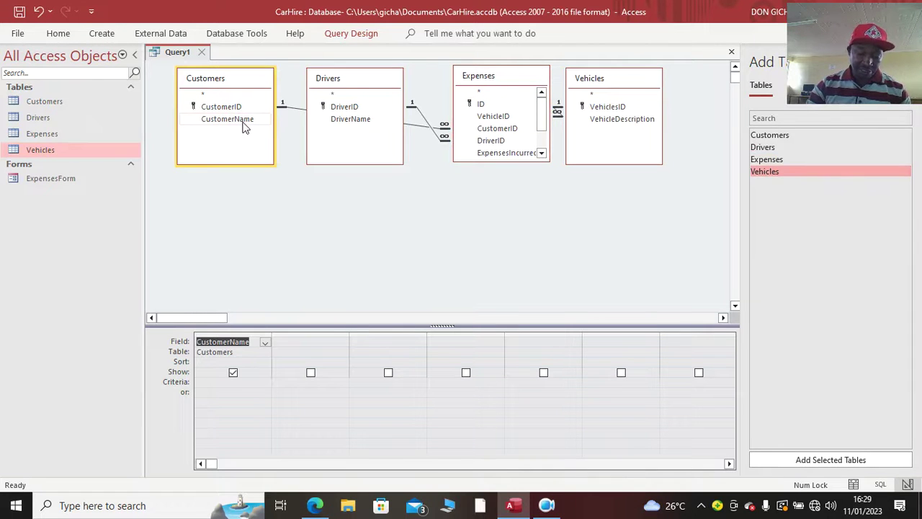
pyautogui.doubleClick(335, 121)
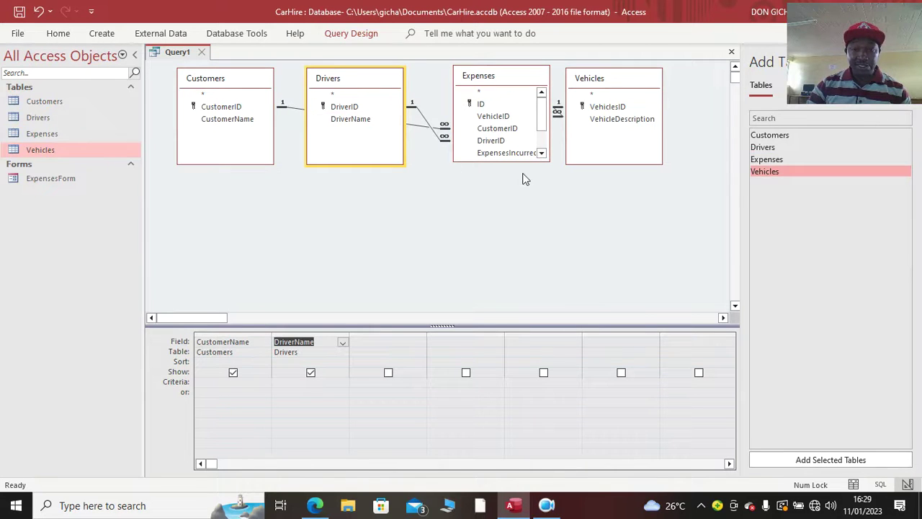
pyautogui.moveTo(526, 161); pyautogui.dragTo(537, 254)
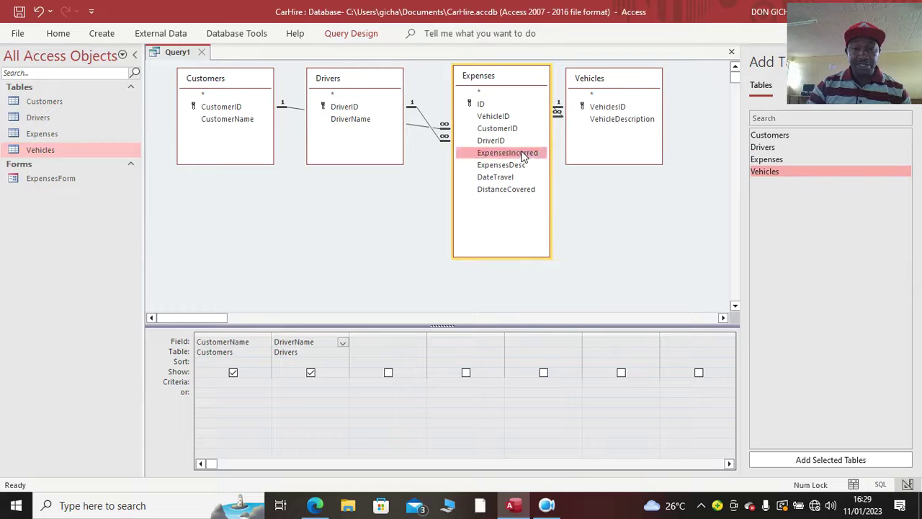
pyautogui.doubleClick(524, 154)
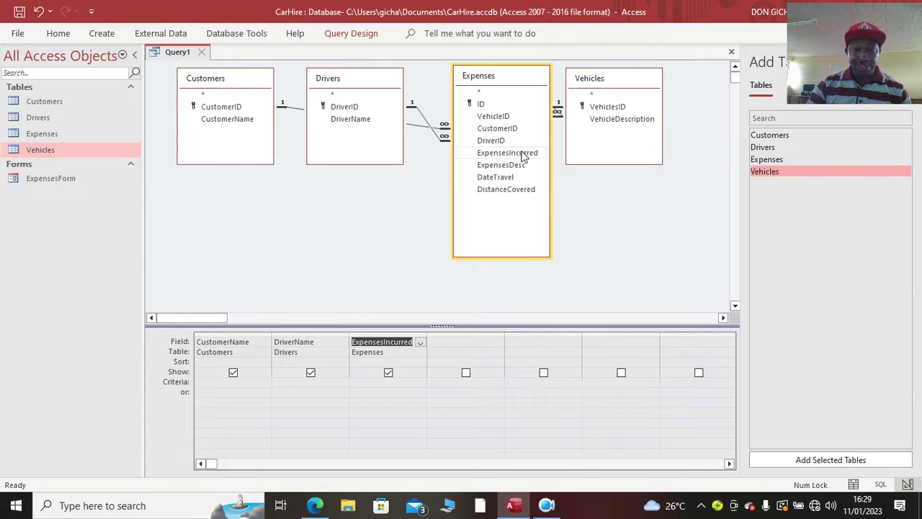
pyautogui.doubleClick(520, 190)
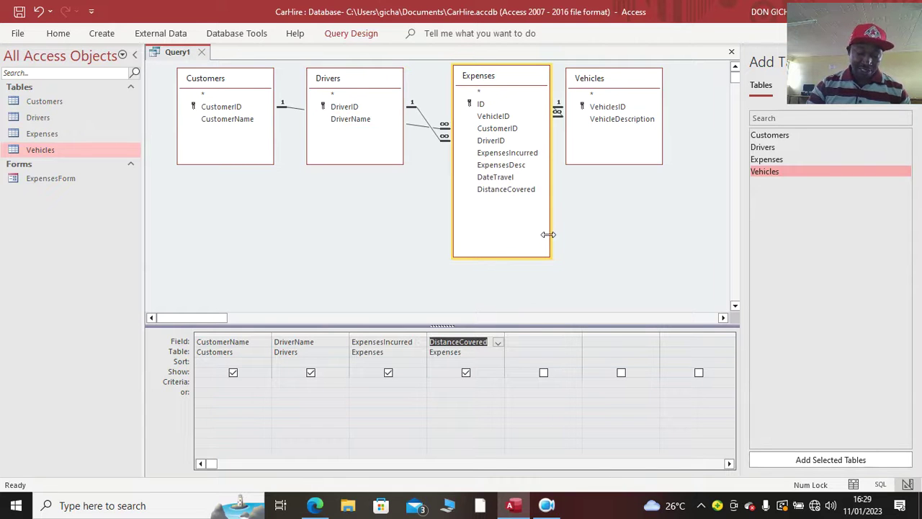
# Enter Charges as a fifth column in the query grid and set it to be shown
pyautogui.click(536, 342)
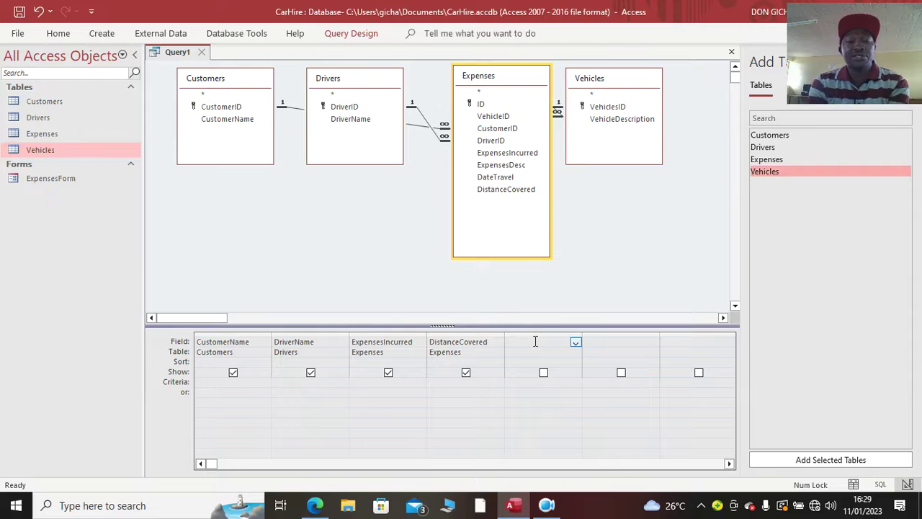
pyautogui.write('Charges')
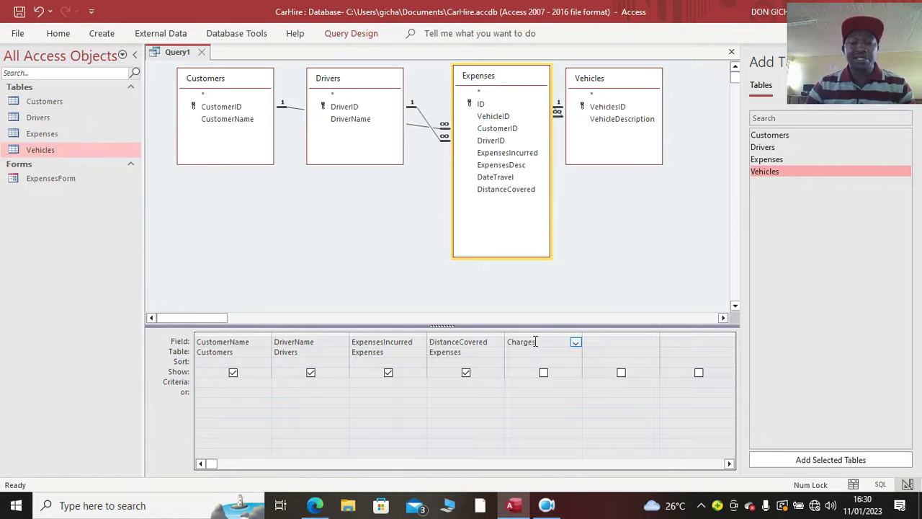
pyautogui.click(544, 373)
pyautogui.click(544, 374)
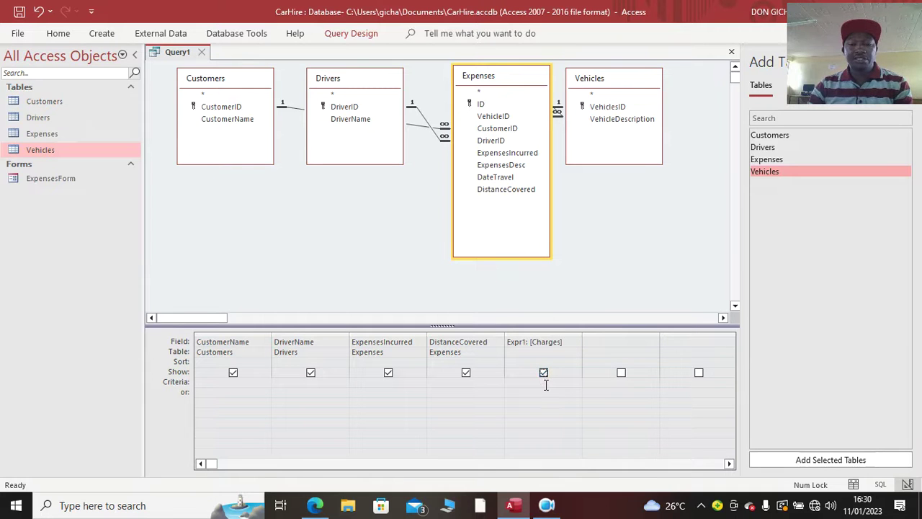
# Save the query as vcharges and close it
pyautogui.rightClick(171, 62)
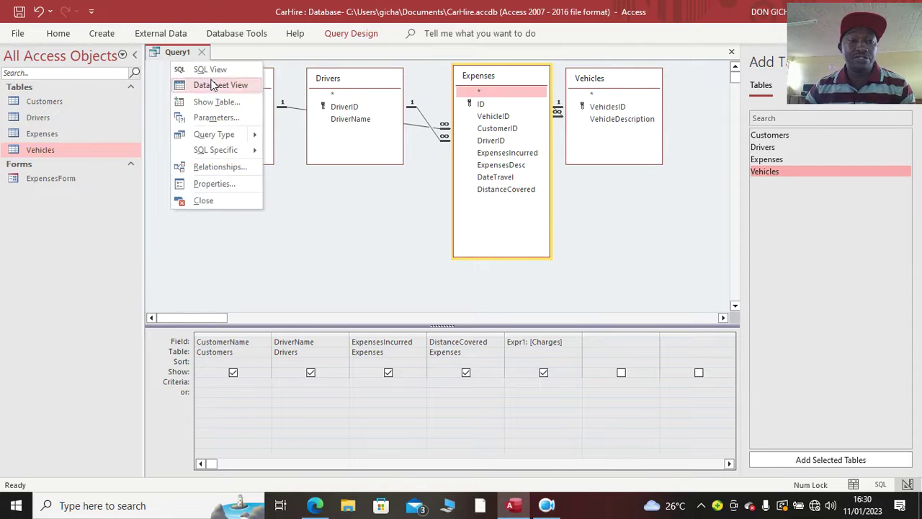
pyautogui.rightClick(167, 52)
pyautogui.click(209, 63)
pyautogui.write('Vcharge')
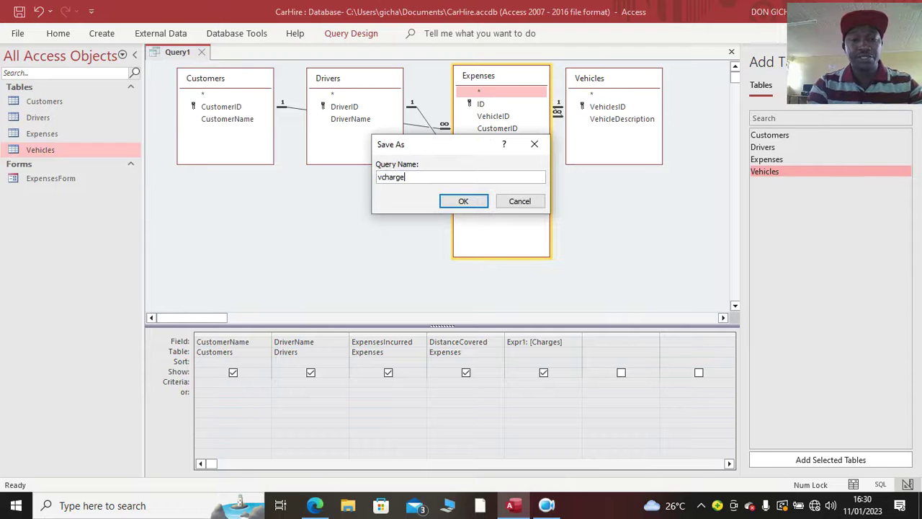
pyautogui.press('Return')
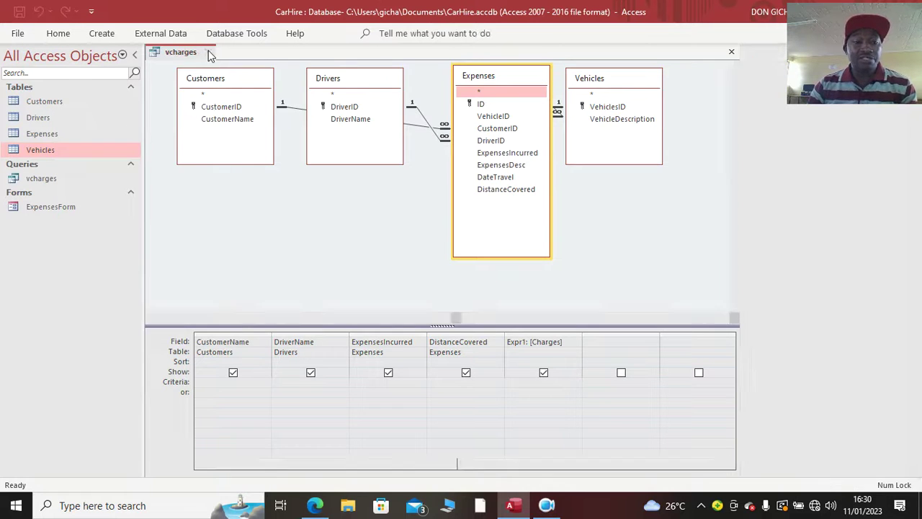
pyautogui.click(208, 52)
# Open the Expenses table in Design View and set the DistanceCovered data type to Number
pyautogui.click(59, 136)
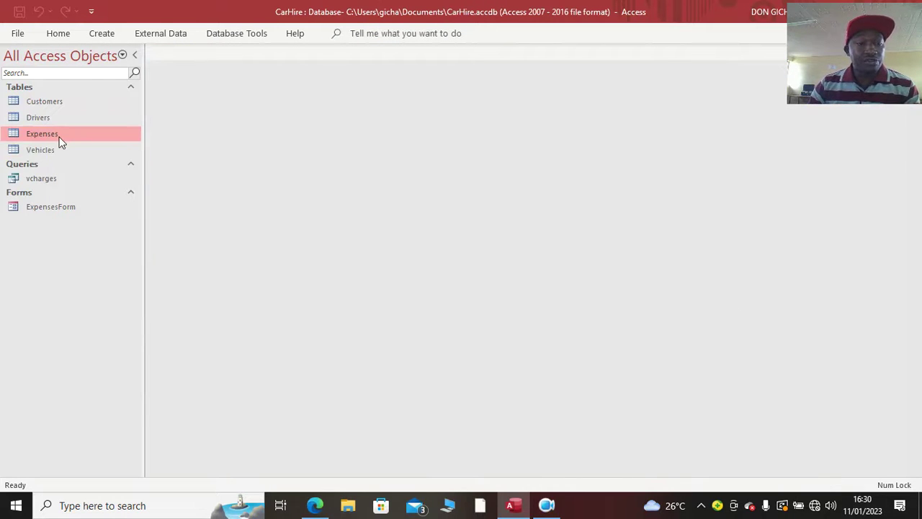
pyautogui.rightClick(60, 136)
pyautogui.click(101, 166)
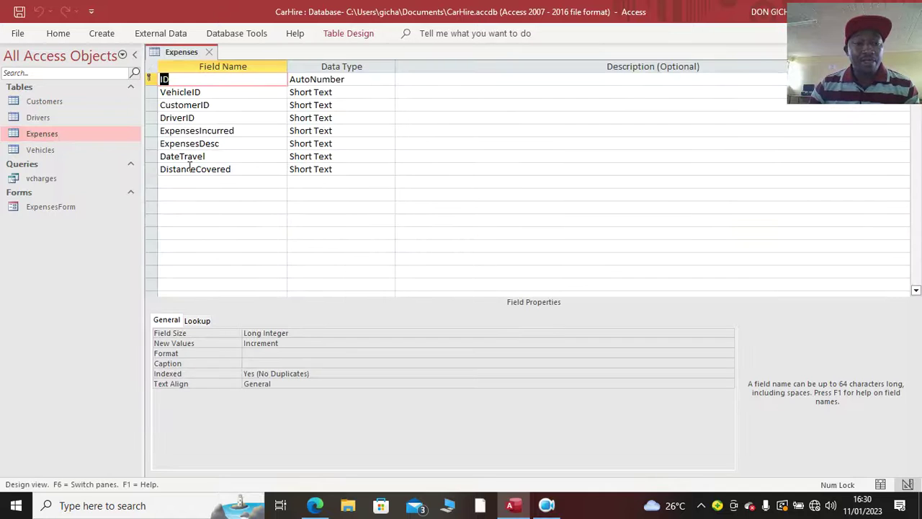
pyautogui.click(349, 167)
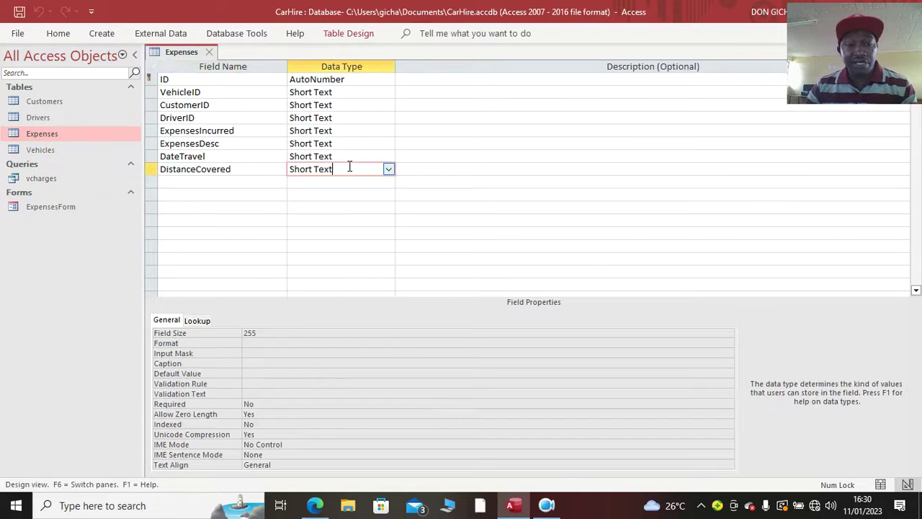
pyautogui.moveTo(348, 166); pyautogui.dragTo(284, 169)
pyautogui.write('number')
pyautogui.click(220, 181)
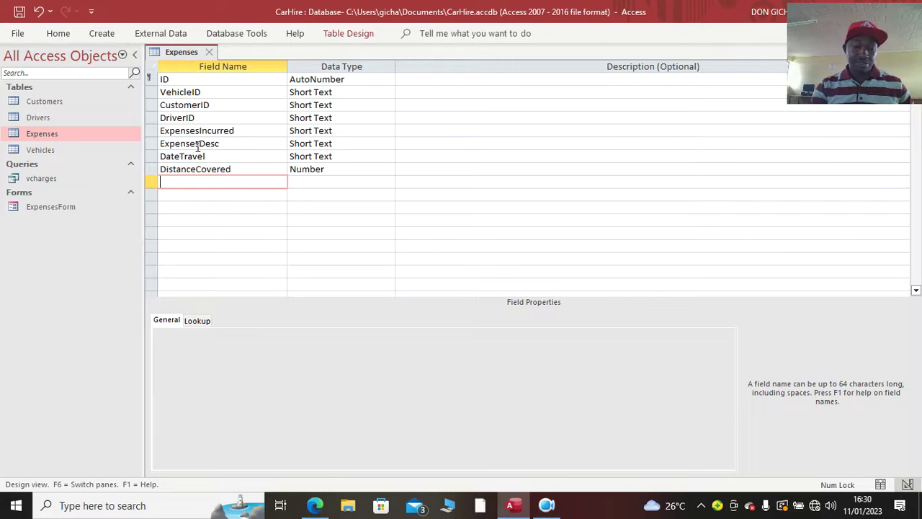
# Check the data types specified for the Expenses table in the exam paper PDF in Edge, and return to Access
pyautogui.click(315, 506)
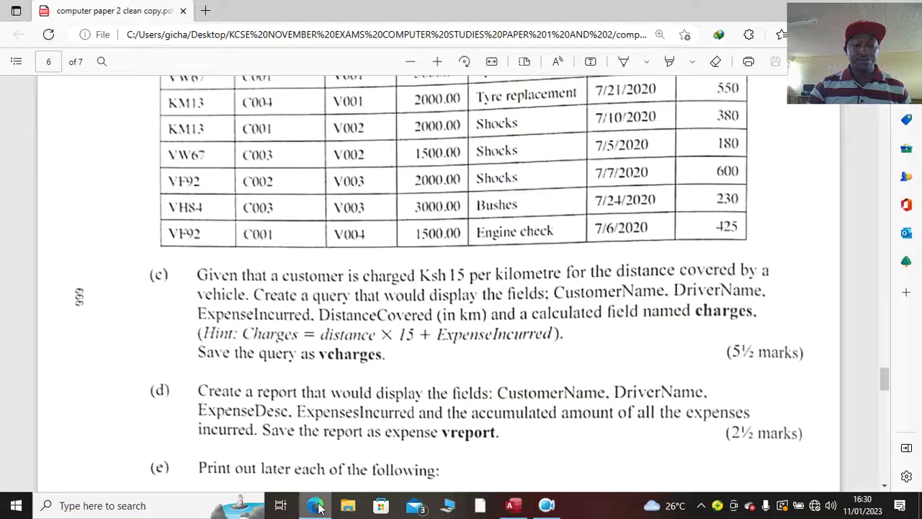
pyautogui.scroll(20, 367, 288)
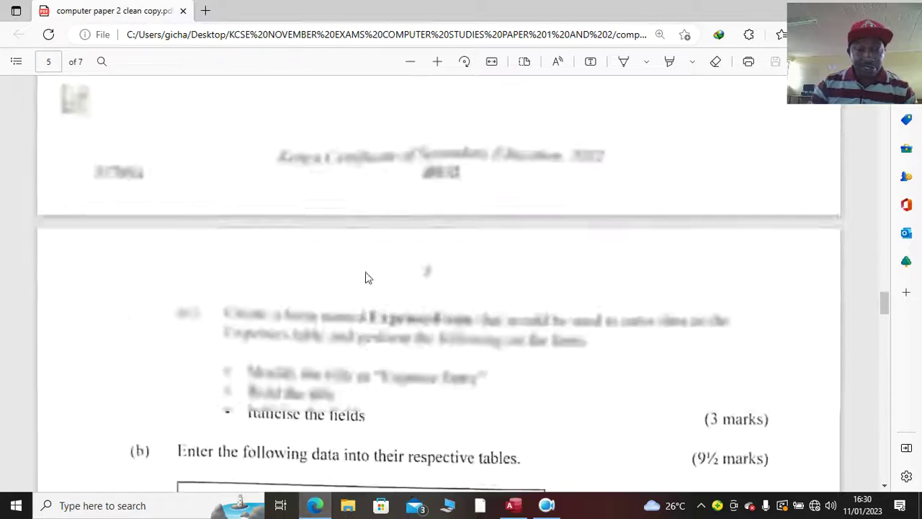
pyautogui.scroll(4, 365, 272)
pyautogui.scroll(-3, 364, 278)
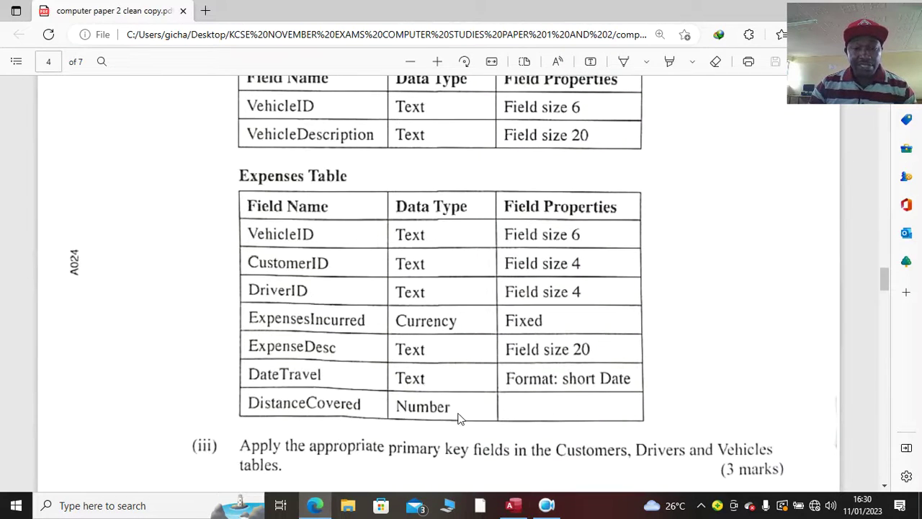
pyautogui.scroll(-3, 450, 220)
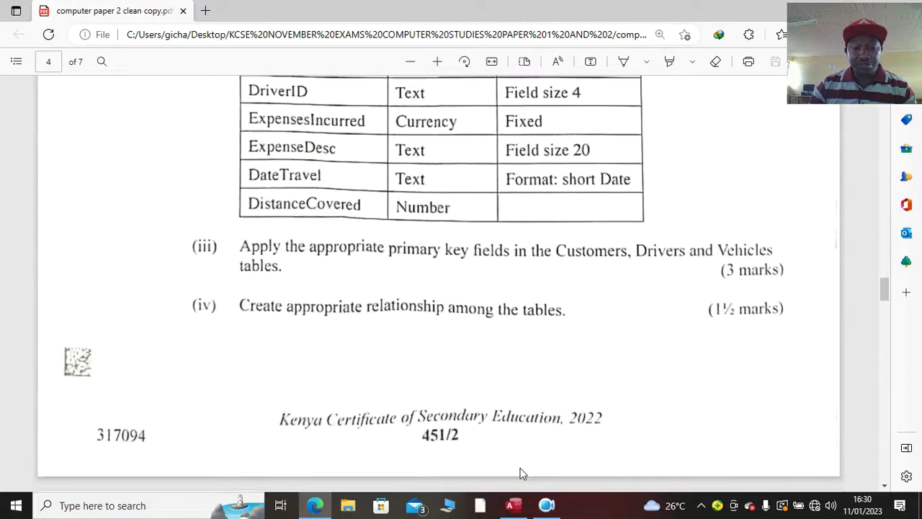
pyautogui.click(514, 505)
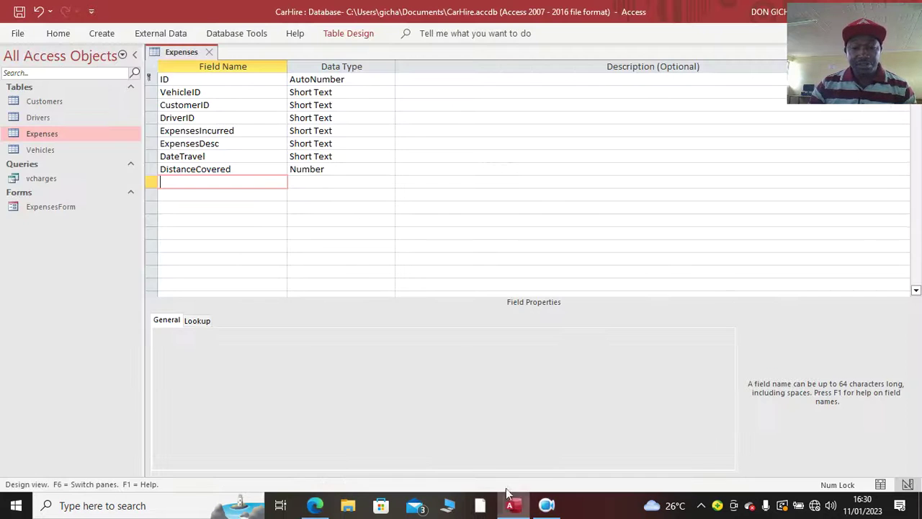
# Set the ExpensesDesc data type to Currency, save the Expenses table accepting possible data loss, and close it
pyautogui.click(346, 143)
pyautogui.write('currency')
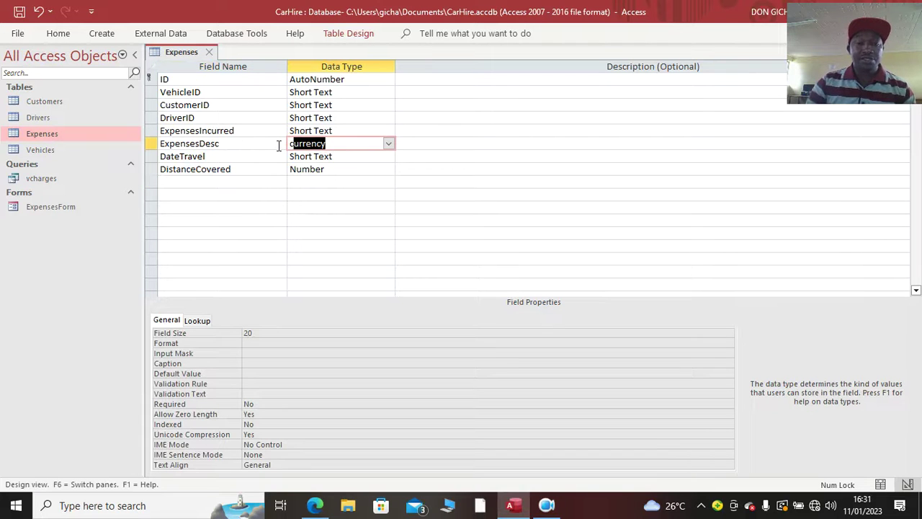
pyautogui.click(339, 170)
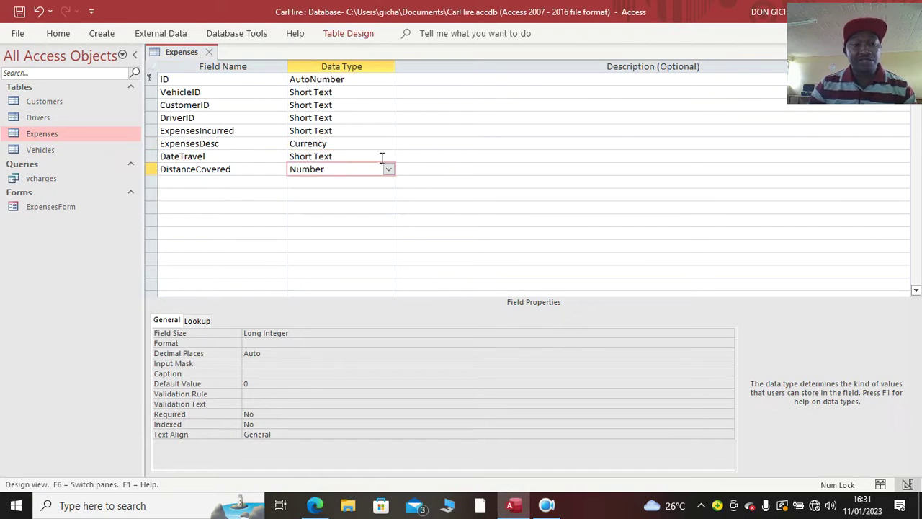
pyautogui.click(18, 14)
pyautogui.click(440, 297)
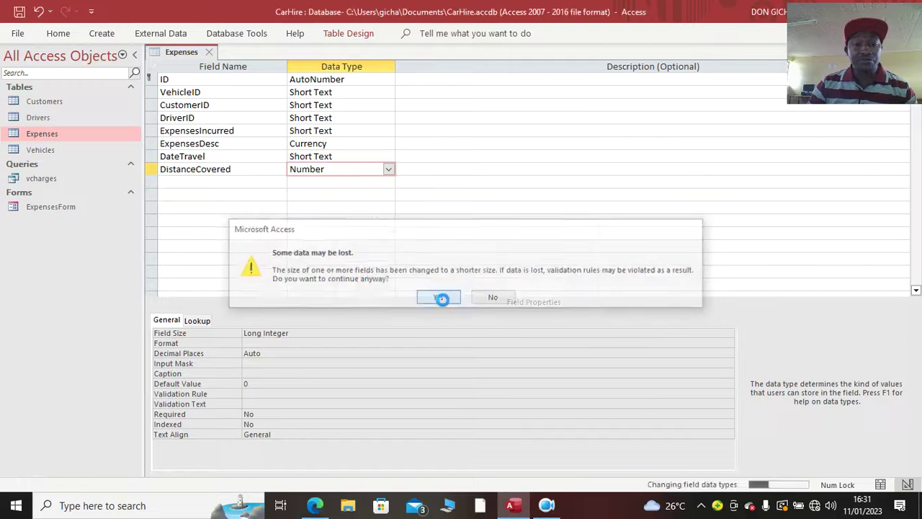
pyautogui.click(432, 297)
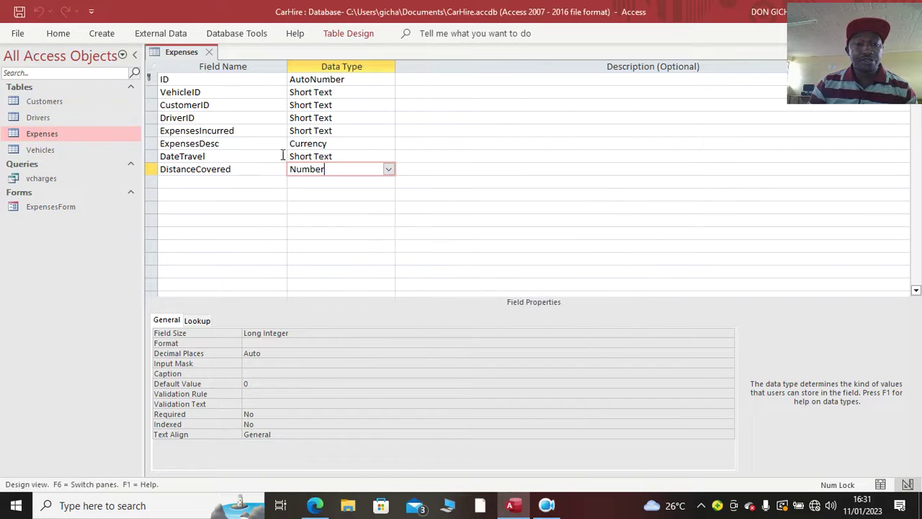
pyautogui.click(209, 52)
# Run the vcharges query with the Charges parameter left blank and inspect the ExpensesIncurred column
pyautogui.doubleClick(49, 180)
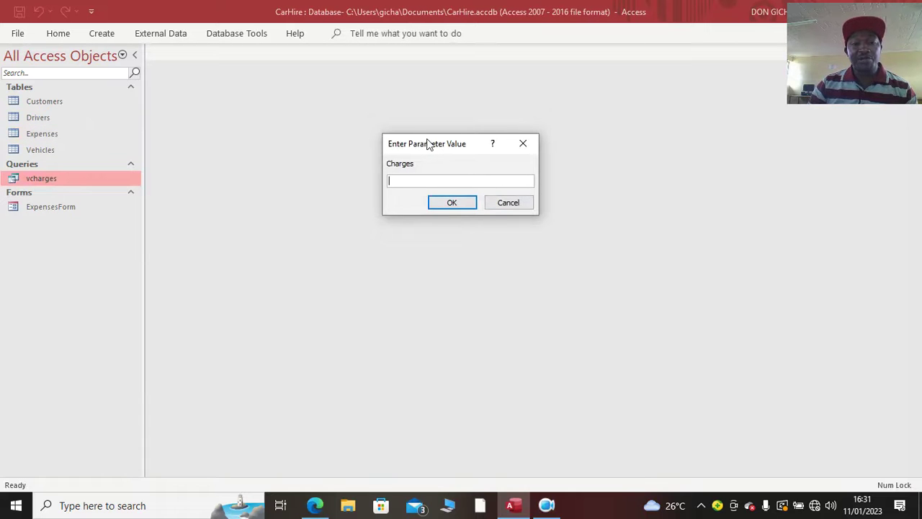
pyautogui.moveTo(428, 145); pyautogui.dragTo(415, 161)
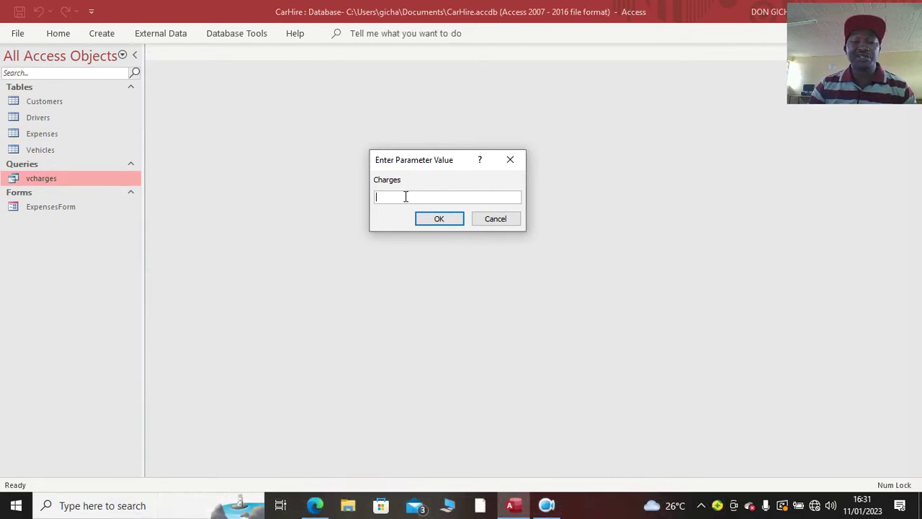
pyautogui.click(425, 219)
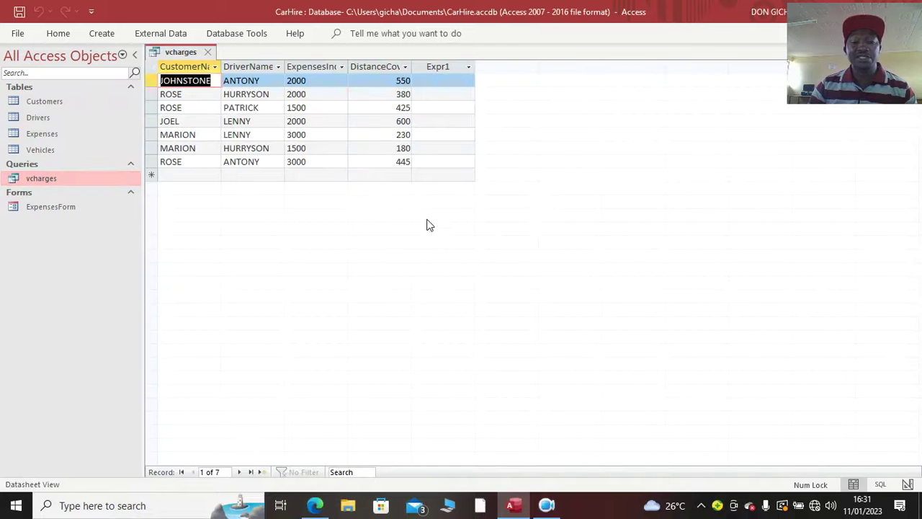
pyautogui.click(320, 67)
pyautogui.rightClick(322, 69)
# Switch vcharges to Design View and replace the Expr1: [Charges] entry with the calculated field name charges:
pyautogui.rightClick(184, 58)
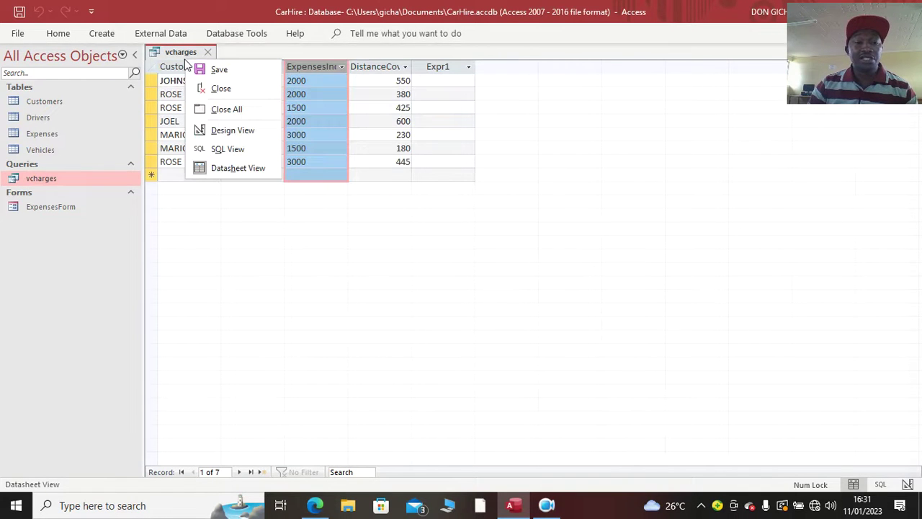
pyautogui.click(238, 130)
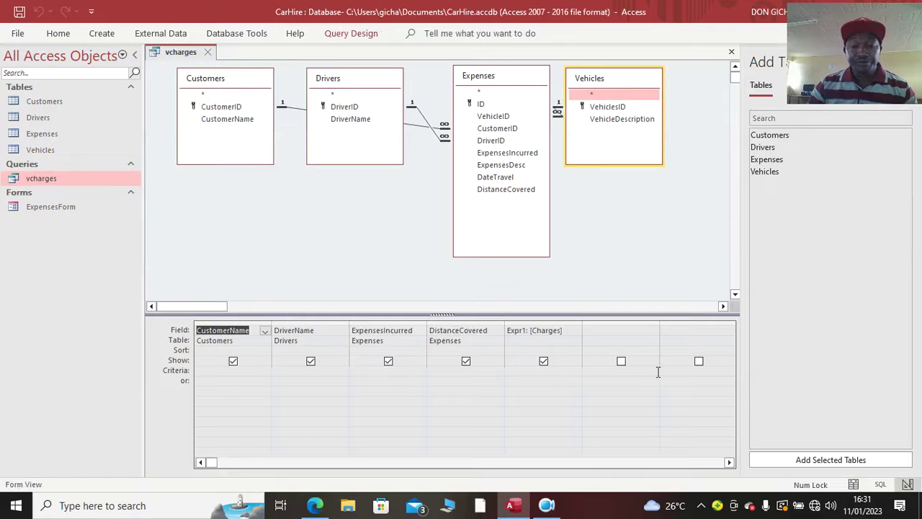
pyautogui.moveTo(568, 330); pyautogui.dragTo(500, 330)
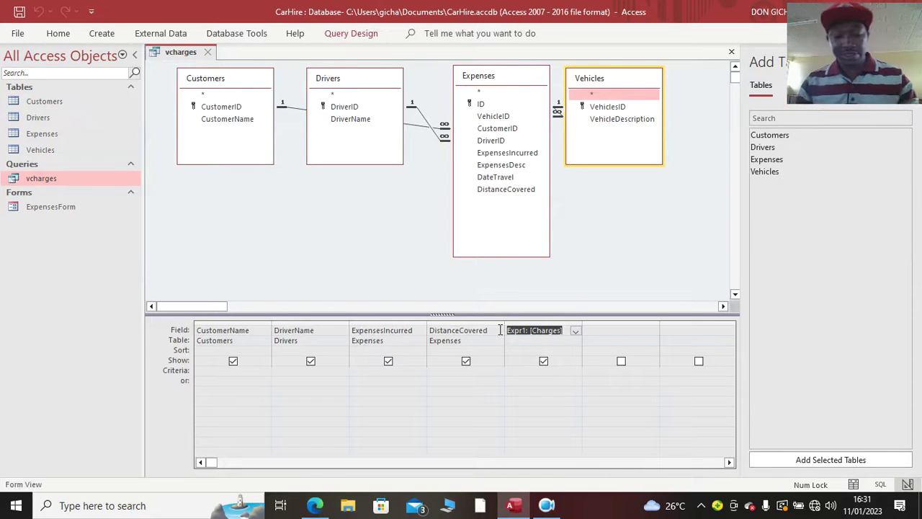
pyautogui.write('charges')
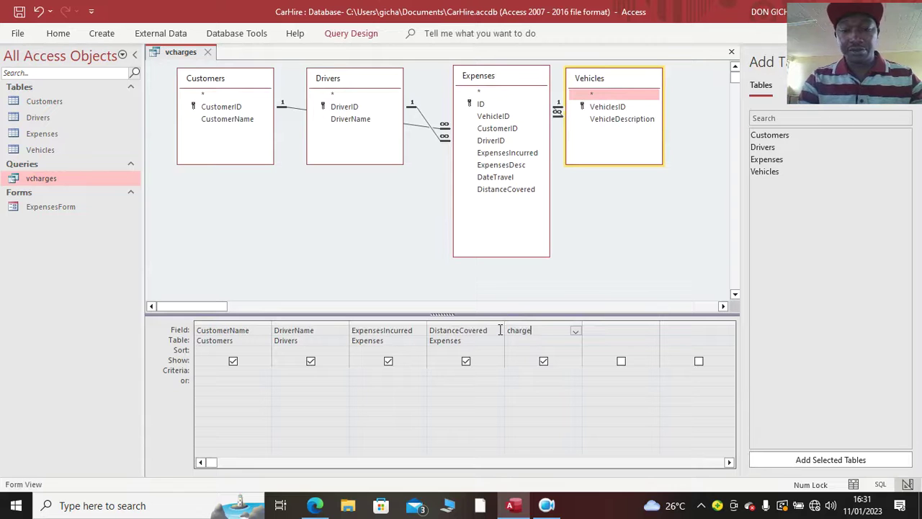
pyautogui.write(':')
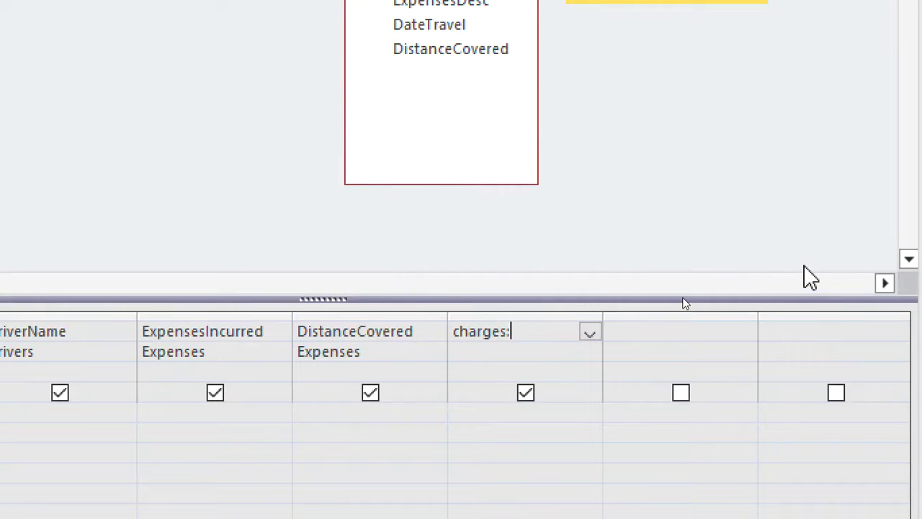
# Begin the charges calculated field's expression in the query grid with the DistanceCovered field
pyautogui.write('D')
pyautogui.write('i')
pyautogui.write('sta')
pyautogui.press('BackSpace')
pyautogui.write('tance')
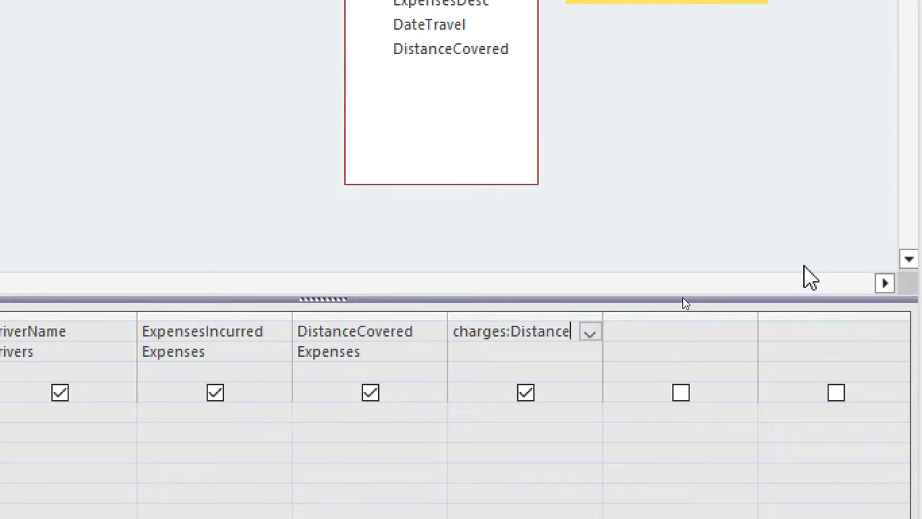
pyautogui.write('Coverde')
pyautogui.press('BackSpace')
pyautogui.press('BackSpace')
pyautogui.write('ed')
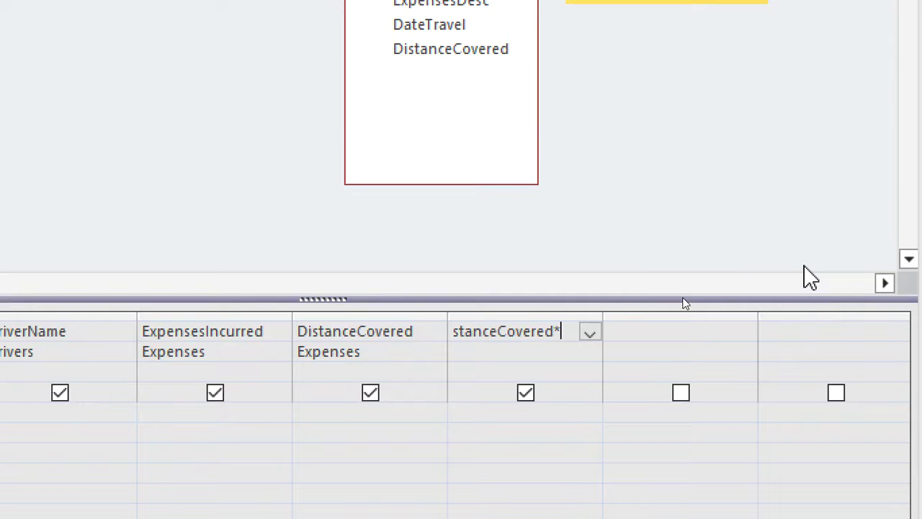
# Complete the charges expression with *15*ExpensesIncured and widen its column to show the whole formula
pyautogui.write('*15*')
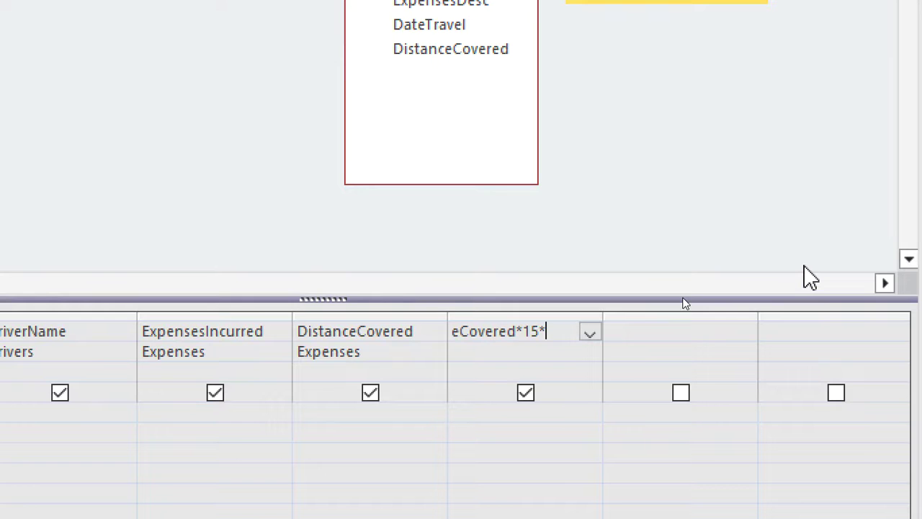
pyautogui.write('ExpensesI')
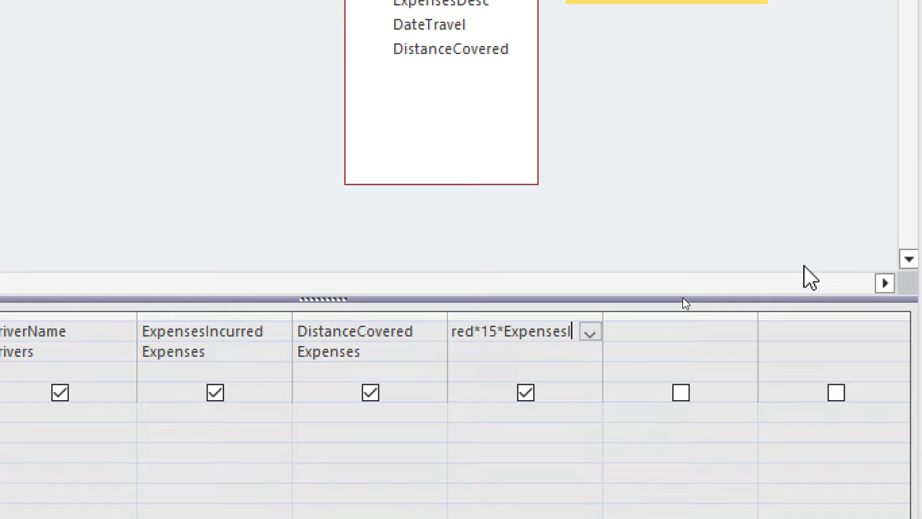
pyautogui.write('NC')
pyautogui.press('BackSpace')
pyautogui.press('BackSpace')
pyautogui.write('ndue')
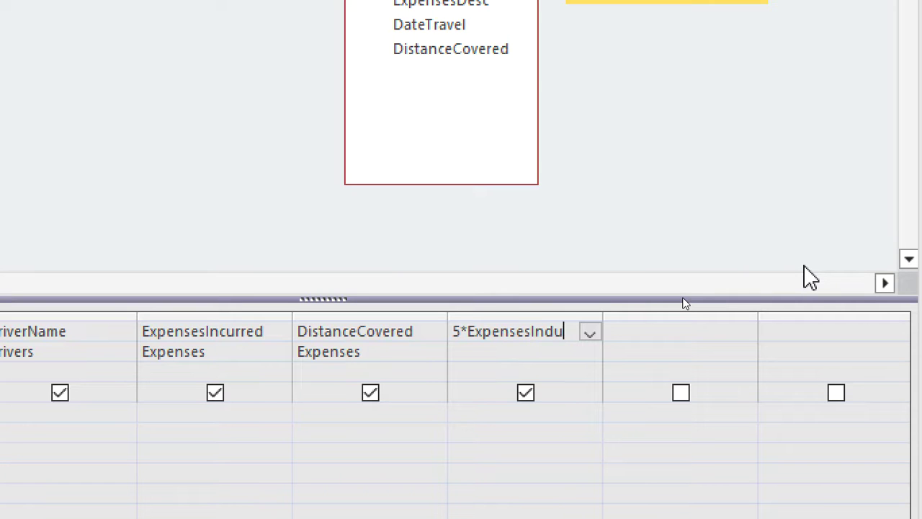
pyautogui.press('BackSpace')
pyautogui.press('BackSpace')
pyautogui.press('BackSpace')
pyautogui.write('cured')
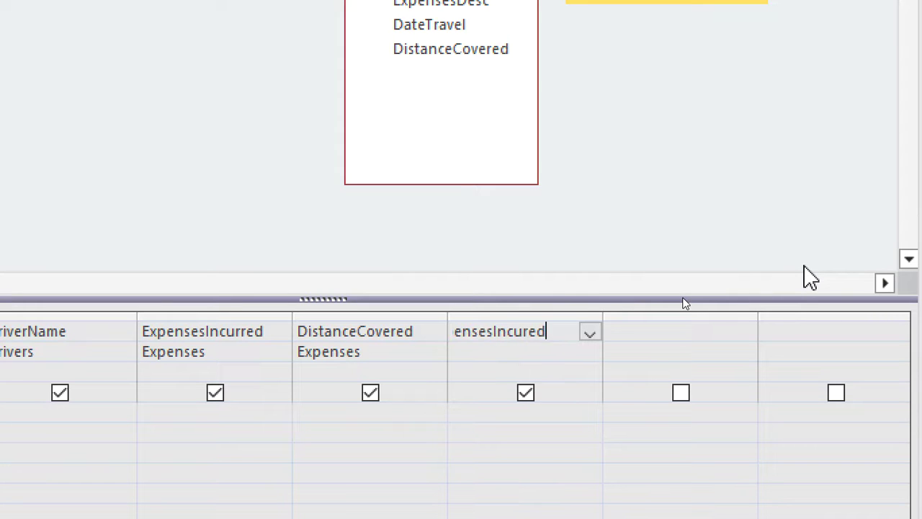
pyautogui.click(488, 453)
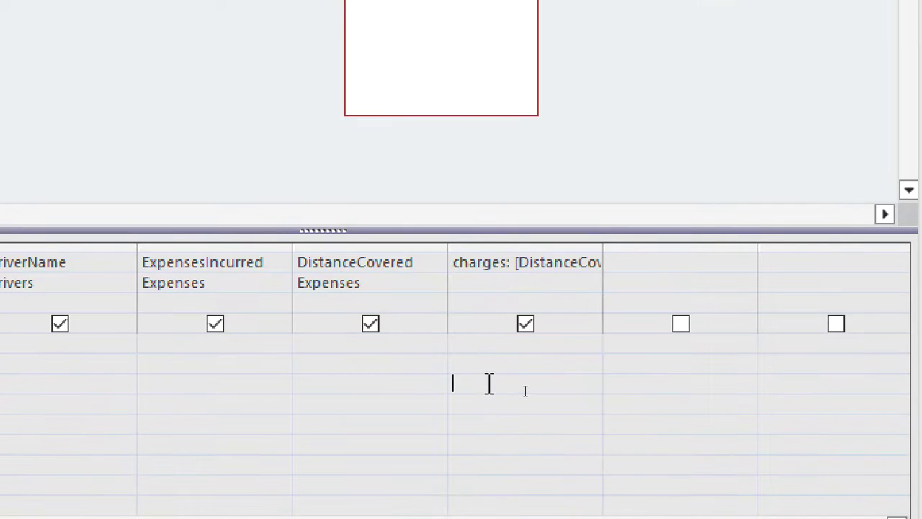
pyautogui.moveTo(601, 245); pyautogui.dragTo(826, 257)
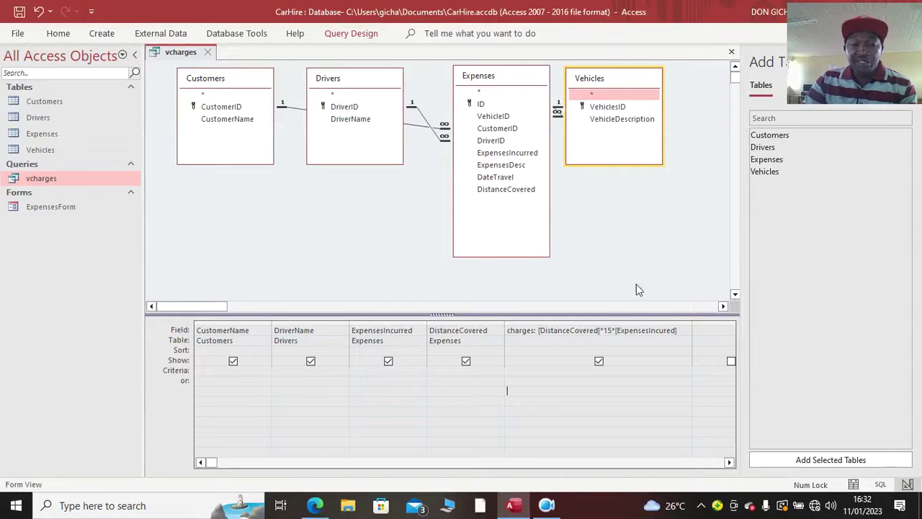
# Run the vcharges query, leaving the ExpensesIncured parameter blank, to check the charges column
pyautogui.click(52, 33)
pyautogui.click(28, 61)
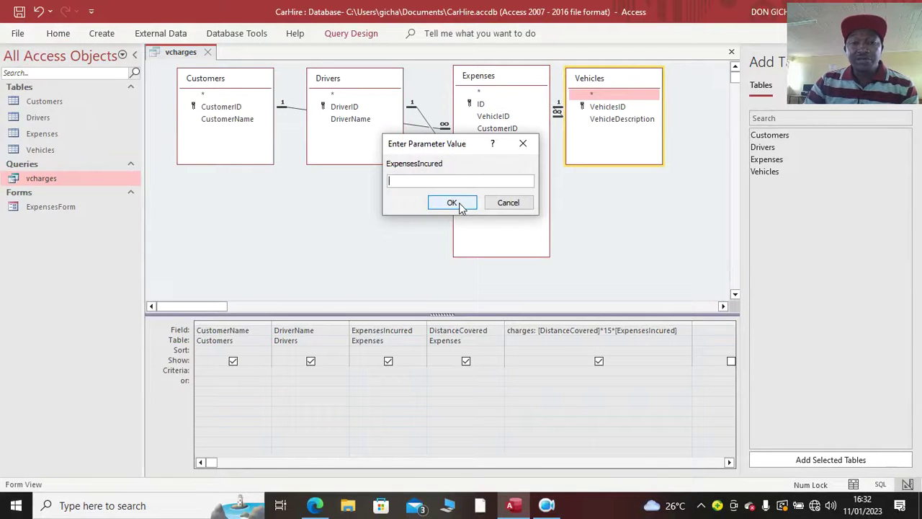
pyautogui.moveTo(419, 146); pyautogui.dragTo(419, 167)
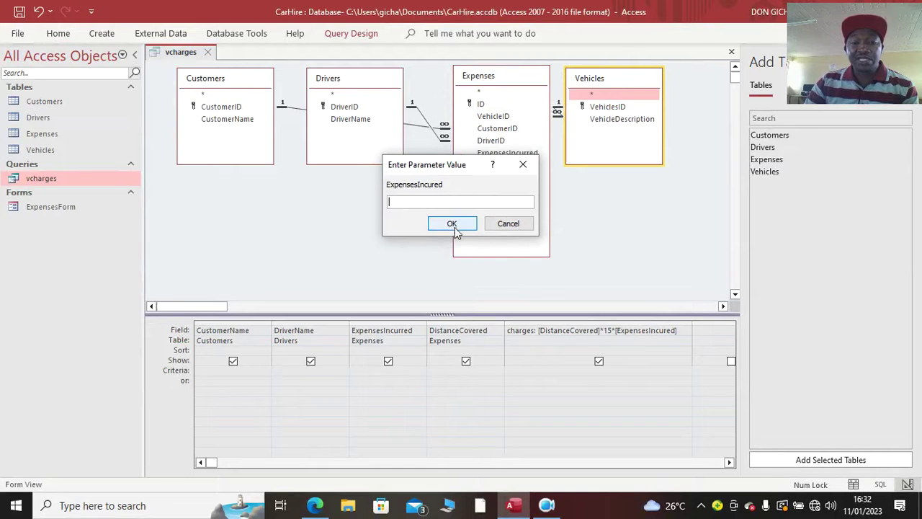
pyautogui.click(449, 225)
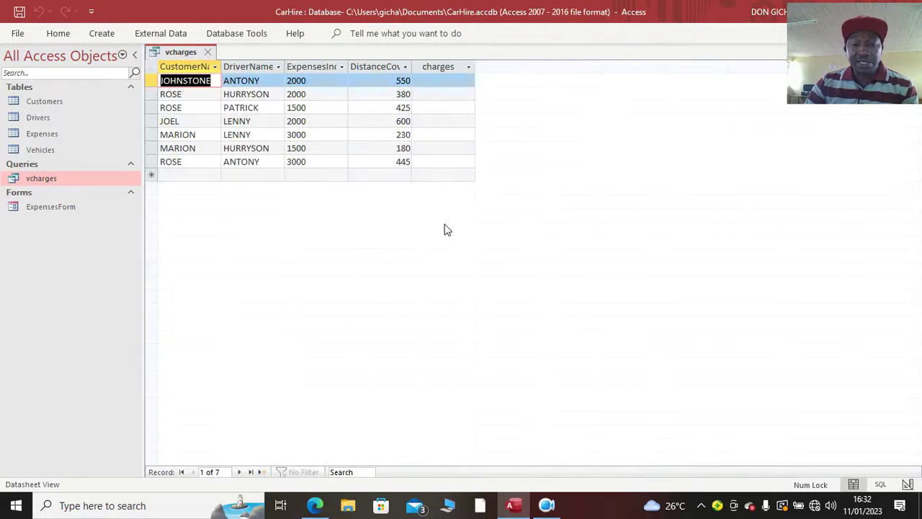
# Return vcharges to Design View and correct the misspelled field reference in the charges expression to ExpensesIncurred
pyautogui.click(190, 62)
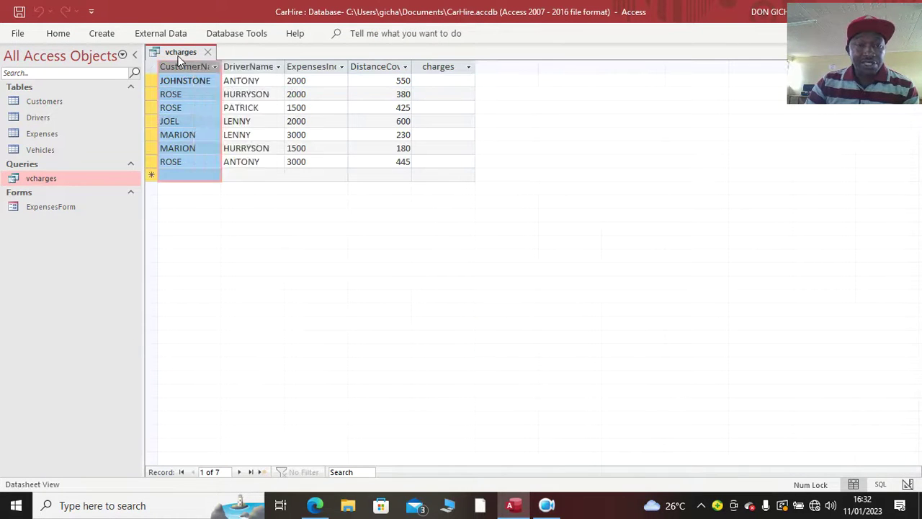
pyautogui.rightClick(181, 56)
pyautogui.click(235, 127)
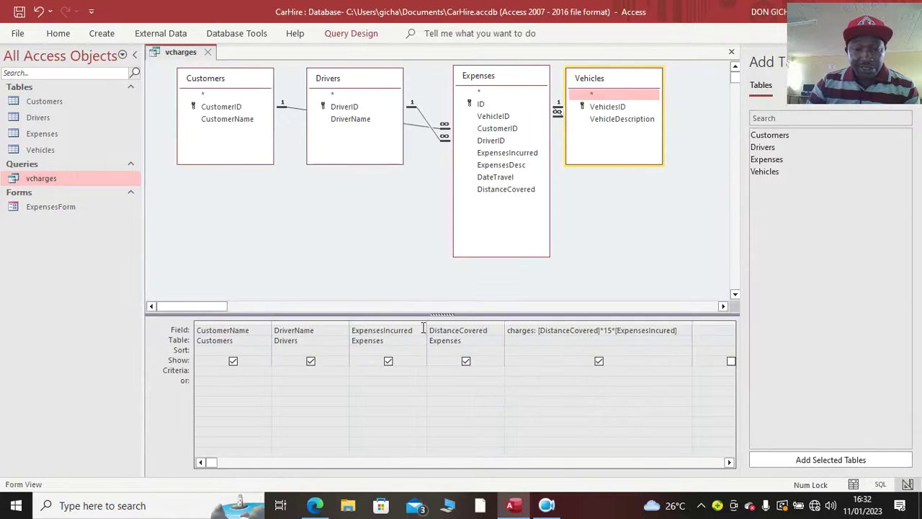
pyautogui.click(423, 330)
pyautogui.click(419, 331)
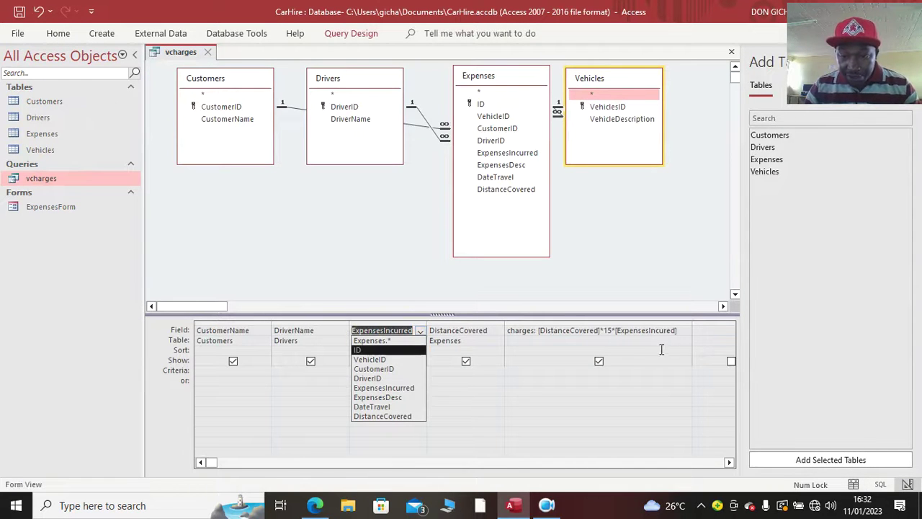
pyautogui.click(676, 330)
pyautogui.press('BackSpace')
pyautogui.press('BackSpace')
pyautogui.press('BackSpace')
pyautogui.press('BackSpace')
pyautogui.press('BackSpace')
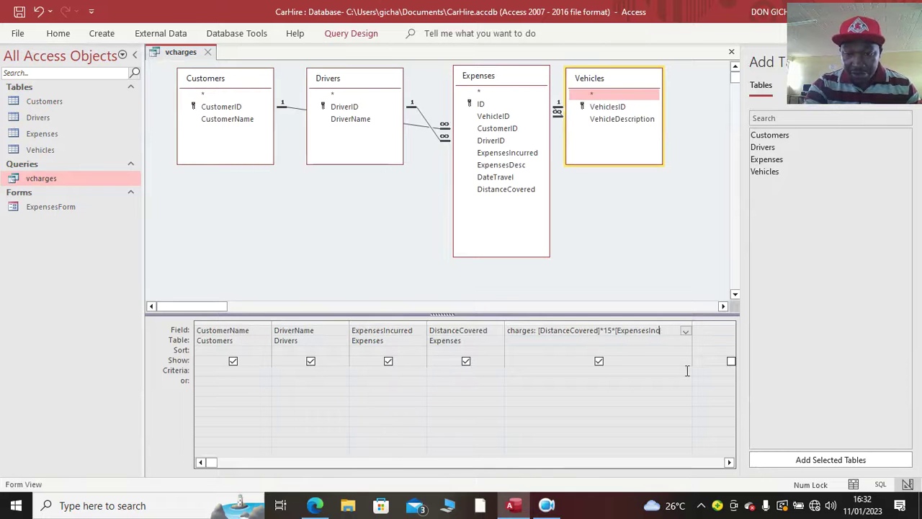
pyautogui.press('BackSpace')
pyautogui.press('BackSpace')
pyautogui.press('BackSpace')
pyautogui.press('BackSpace')
pyautogui.write('ExpensesIncurred')
pyautogui.click(16, 10)
pyautogui.press('Escape')
# Run the vcharges query and widen the CustomerName, DriverName and DistanceCovered columns in the datasheet
pyautogui.click(57, 33)
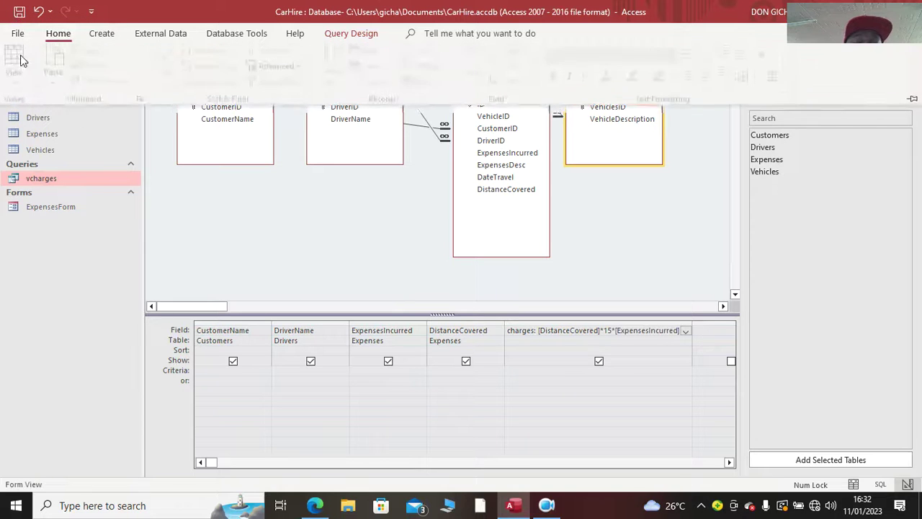
pyautogui.click(20, 54)
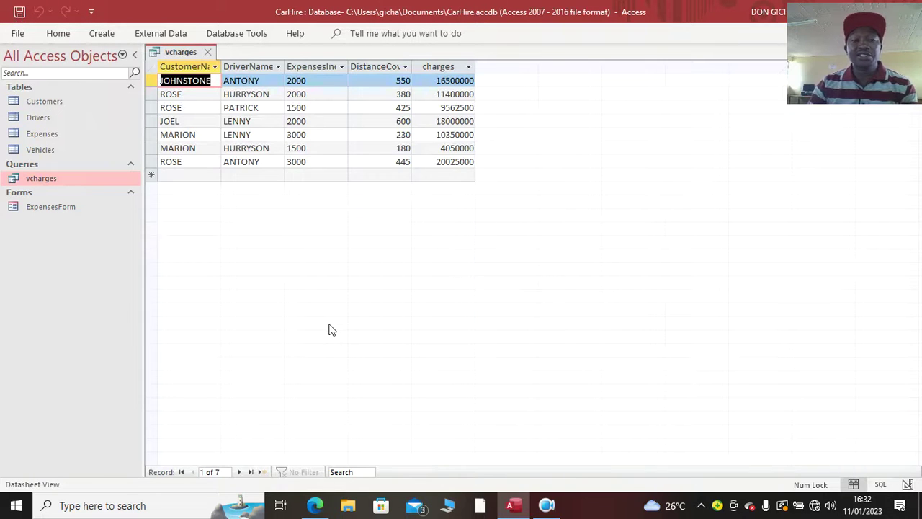
pyautogui.moveTo(220, 66); pyautogui.dragTo(267, 66)
pyautogui.moveTo(330, 66); pyautogui.dragTo(369, 67)
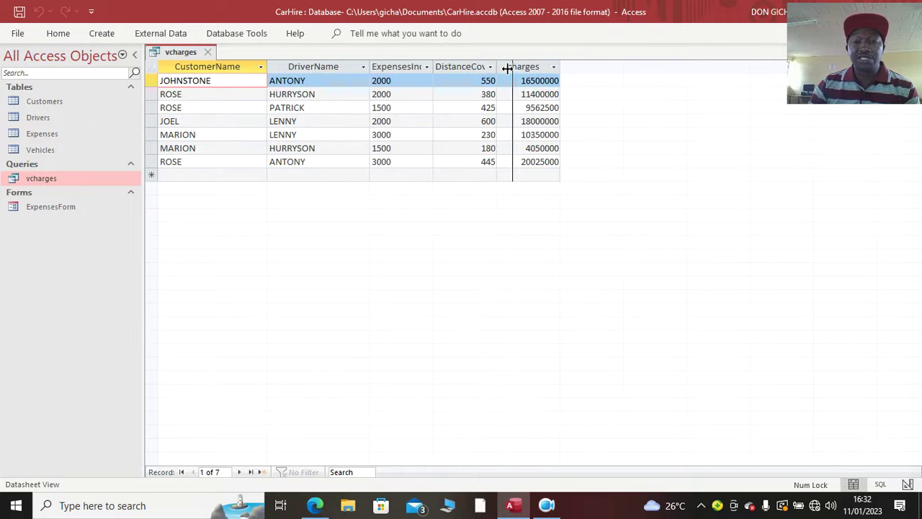
pyautogui.doubleClick(495, 67)
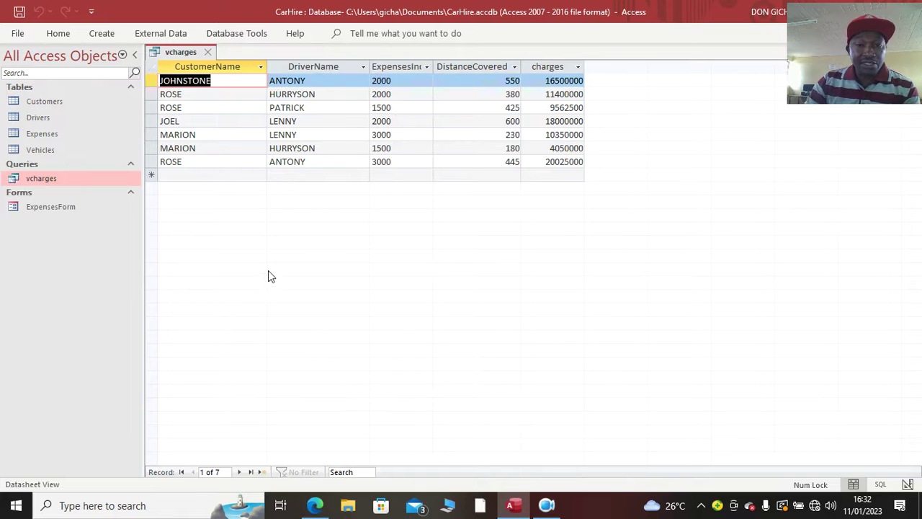
# Save the vcharges query and close it
pyautogui.rightClick(171, 54)
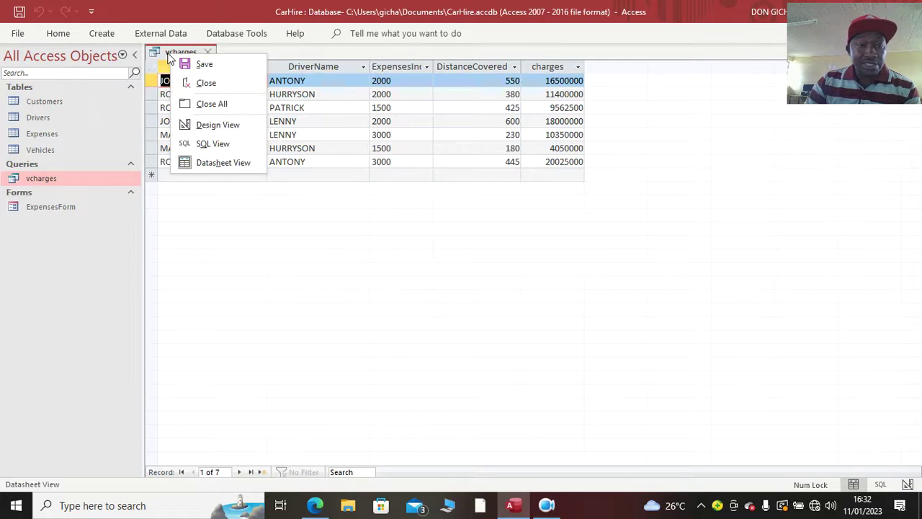
pyautogui.click(205, 64)
pyautogui.click(208, 51)
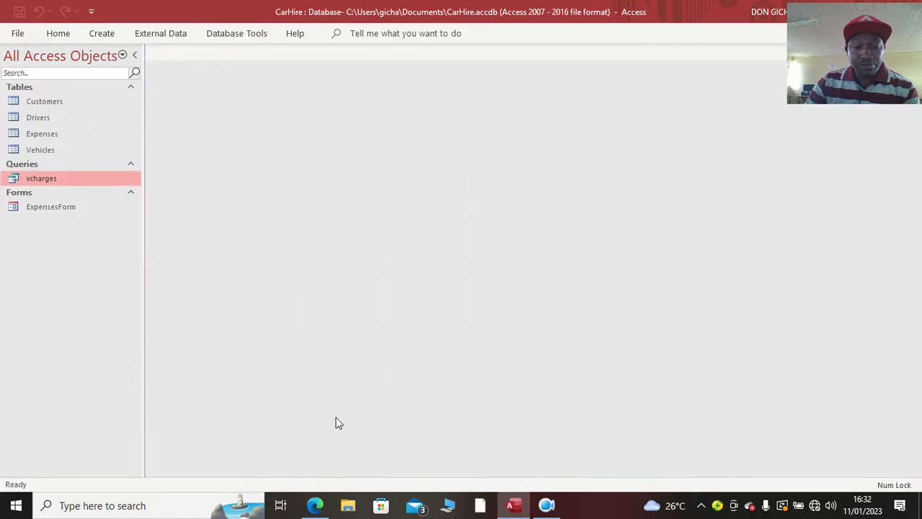
# Read the report requirements in part (d) of the exam paper PDF in Edge, and return to Access
pyautogui.click(315, 505)
pyautogui.scroll(3, 490, 220)
pyautogui.scroll(-15, 473, 227)
pyautogui.scroll(-10, 472, 244)
pyautogui.scroll(-2, 198, 287)
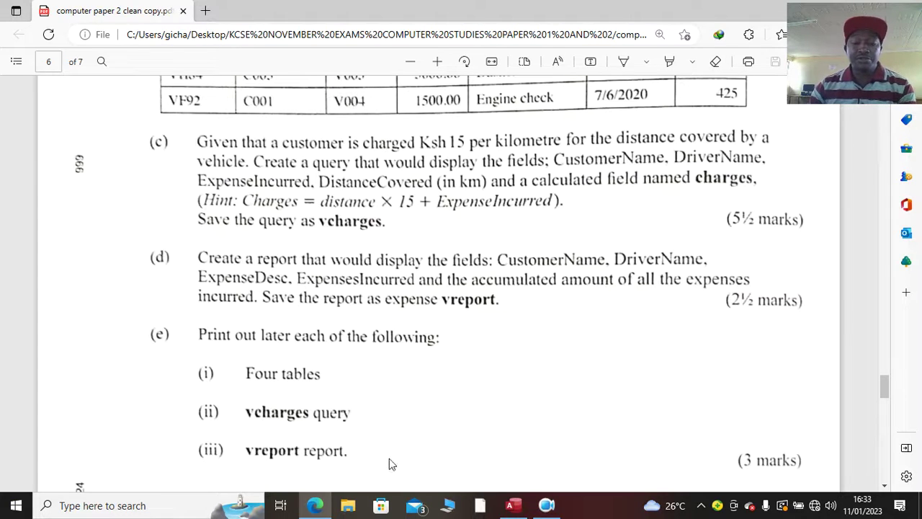
pyautogui.click(524, 508)
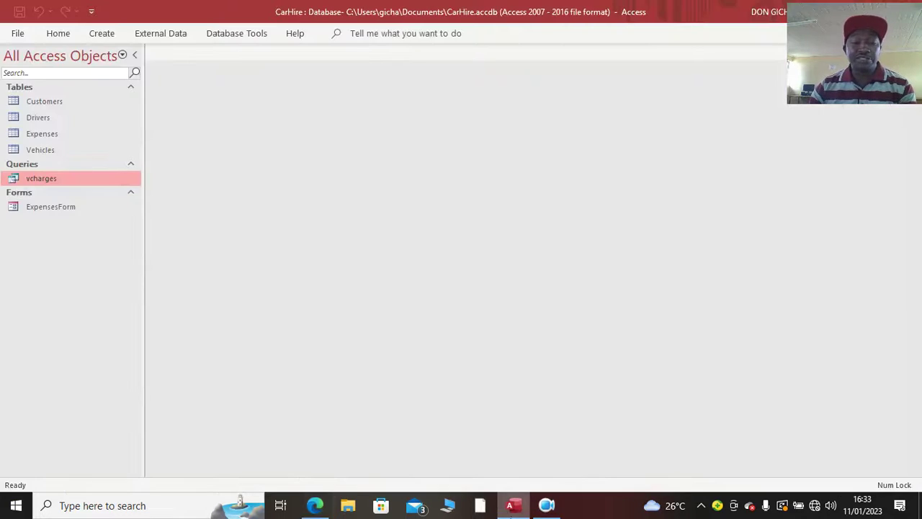
pyautogui.click(103, 34)
pyautogui.click(213, 81)
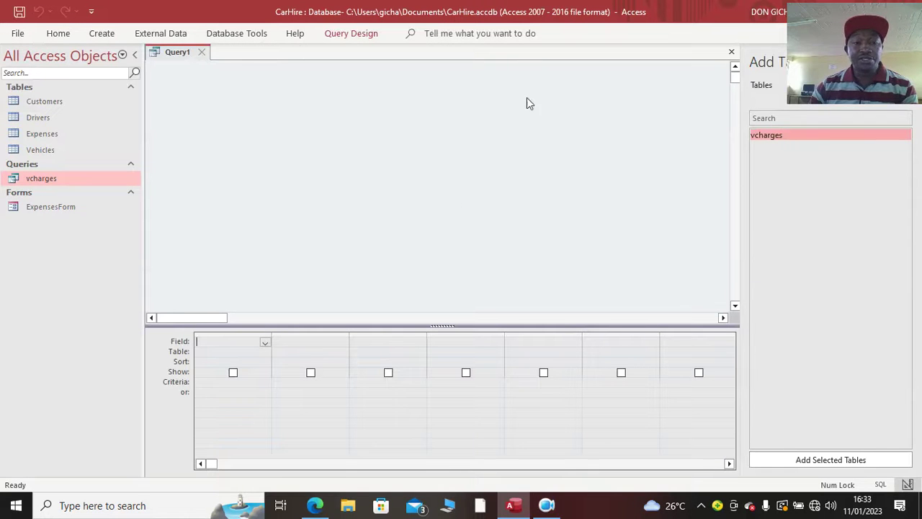
pyautogui.click(202, 52)
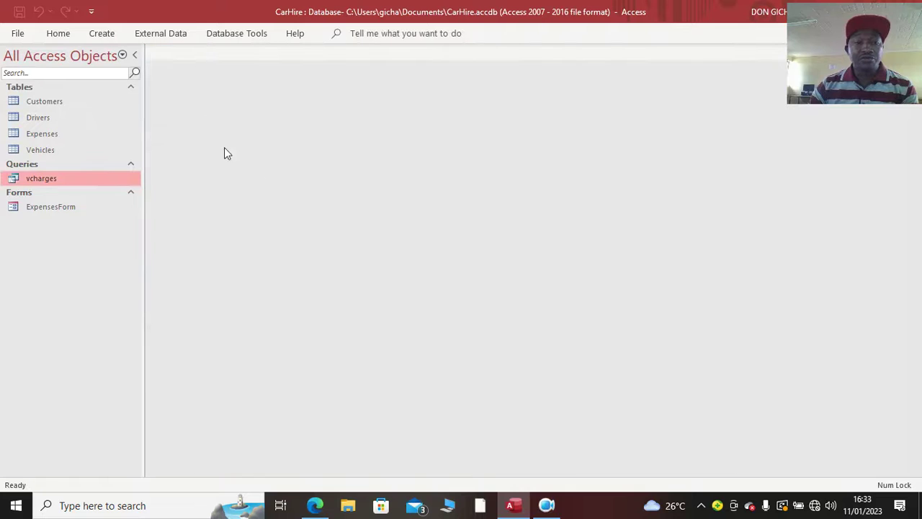
# Create a new query in Design View and add the Customers, Drivers, Expenses and Vehicles tables
pyautogui.click(98, 33)
pyautogui.click(211, 83)
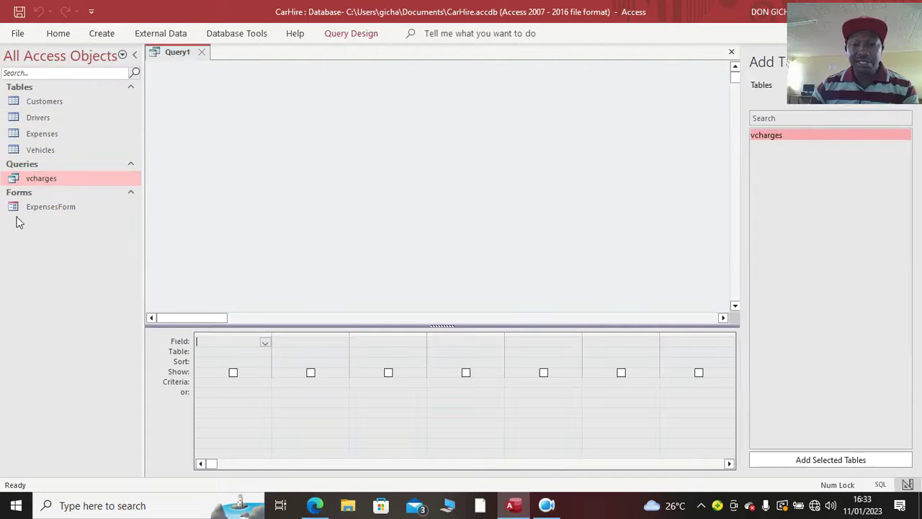
pyautogui.click(762, 85)
pyautogui.doubleClick(774, 134)
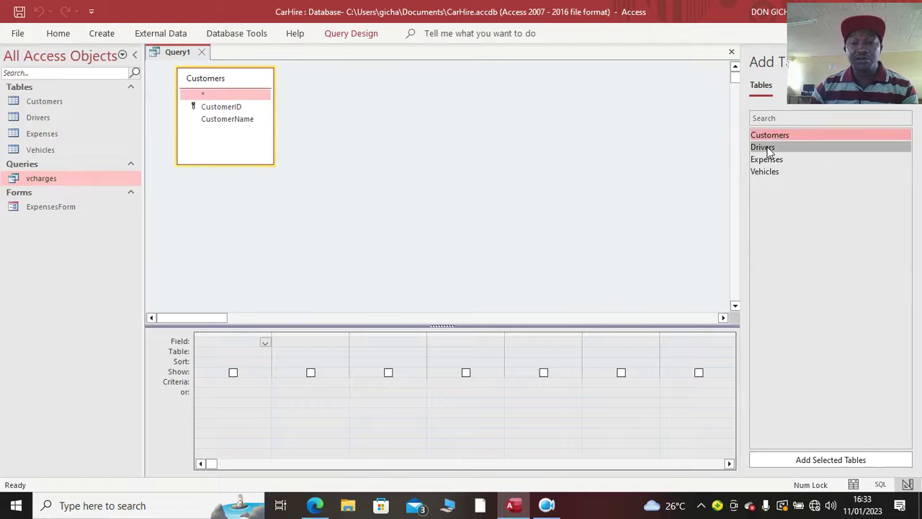
pyautogui.doubleClick(764, 147)
pyautogui.doubleClick(766, 159)
pyautogui.doubleClick(765, 172)
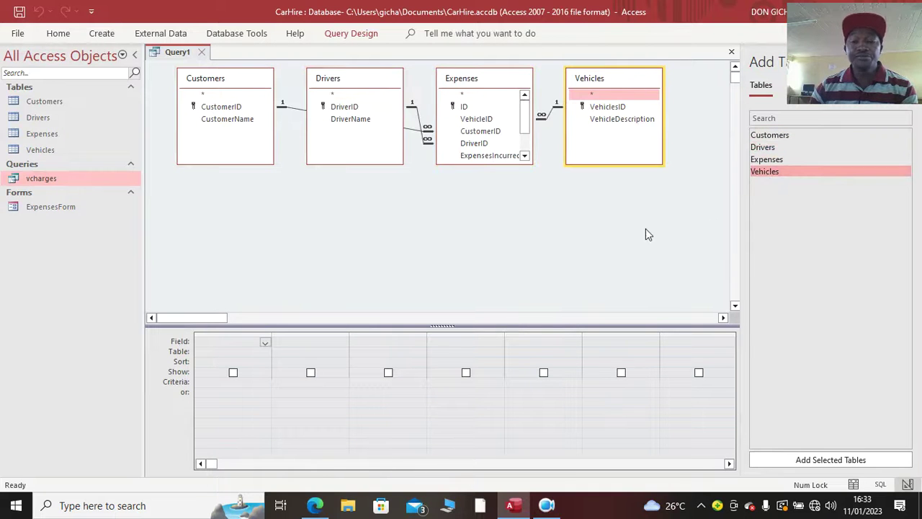
# Check the report fields in the exam paper, and add CustomerName, DriverName, ExpensesDesc and ExpensesIncurred to the new query's grid
pyautogui.click(314, 505)
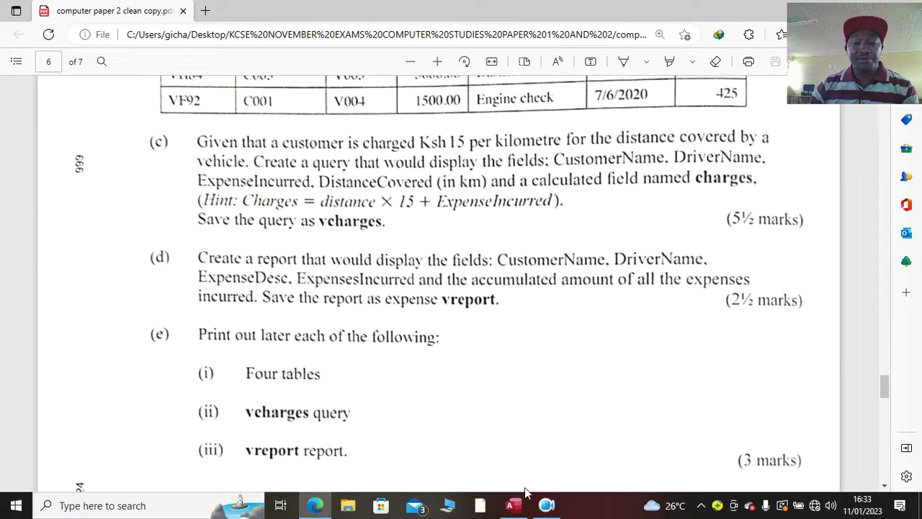
pyautogui.click(513, 506)
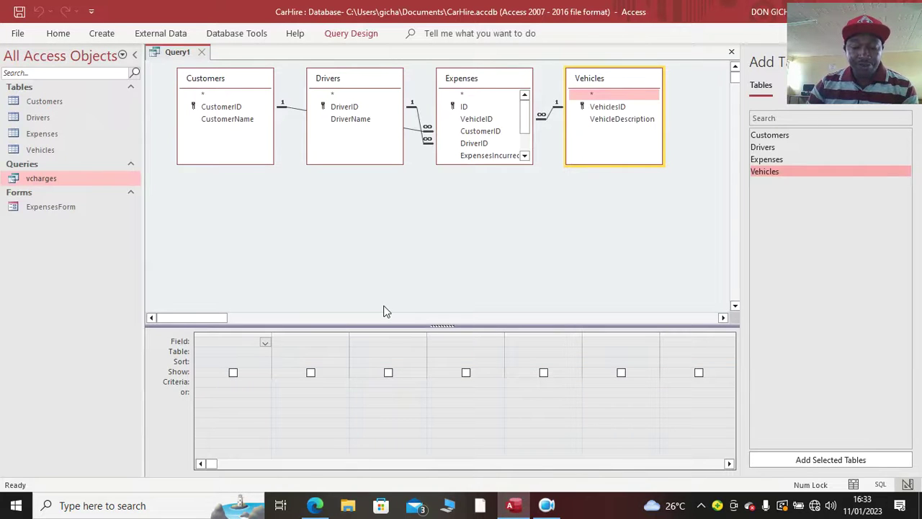
pyautogui.doubleClick(229, 120)
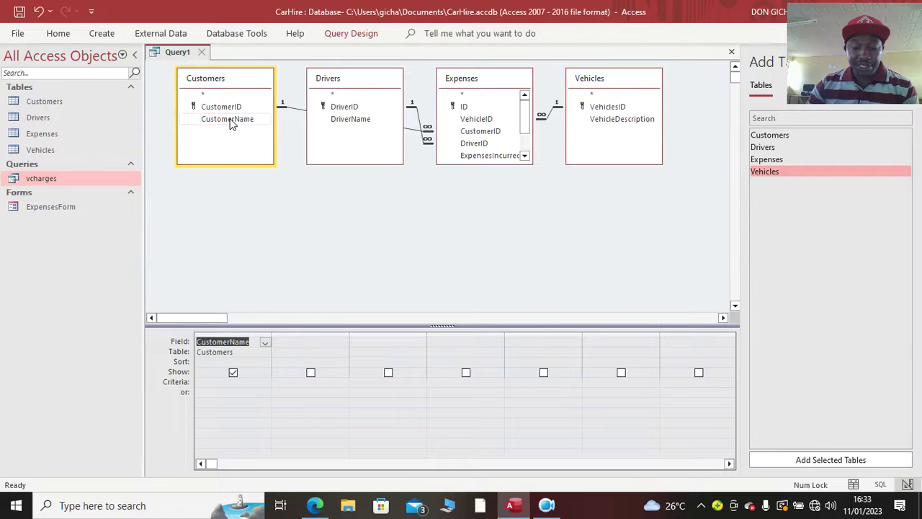
pyautogui.doubleClick(343, 121)
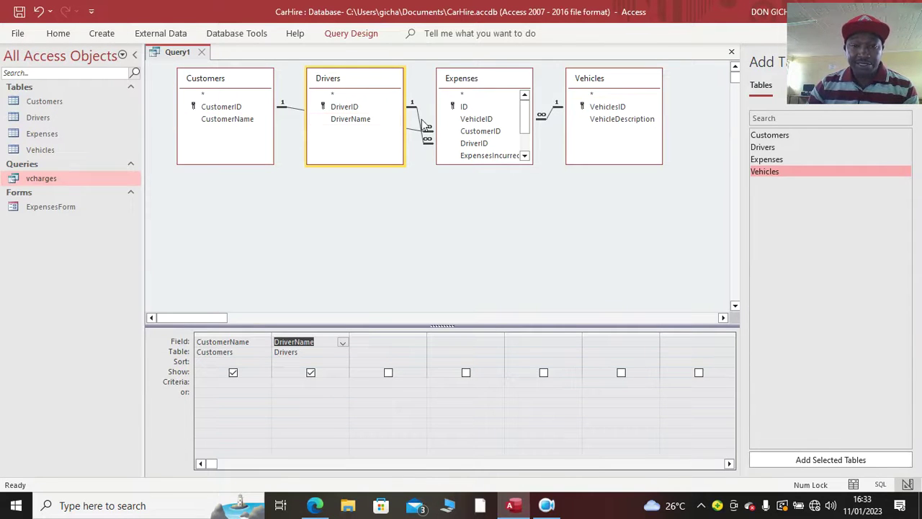
pyautogui.moveTo(494, 165); pyautogui.dragTo(494, 247)
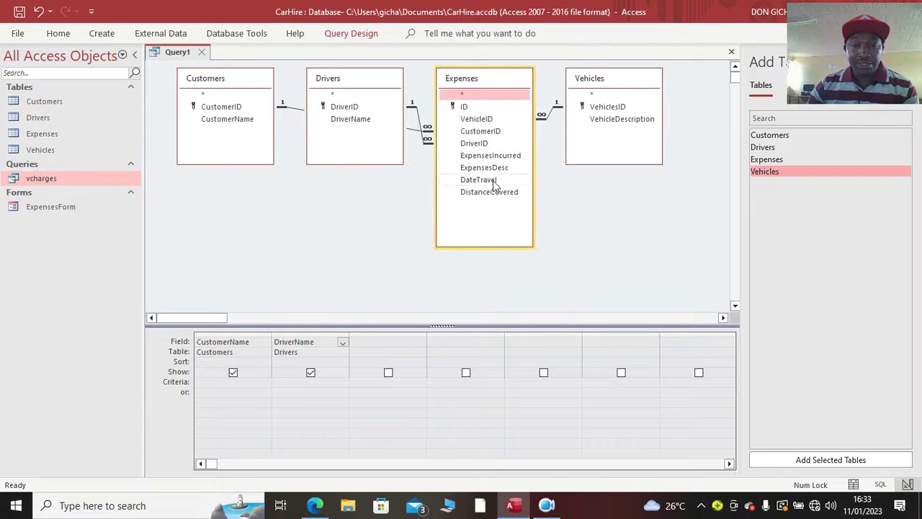
pyautogui.doubleClick(491, 168)
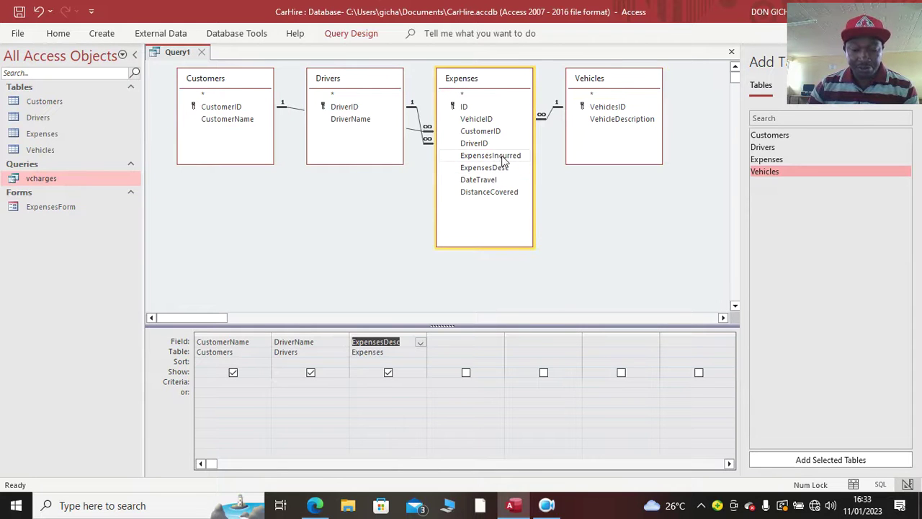
pyautogui.doubleClick(504, 160)
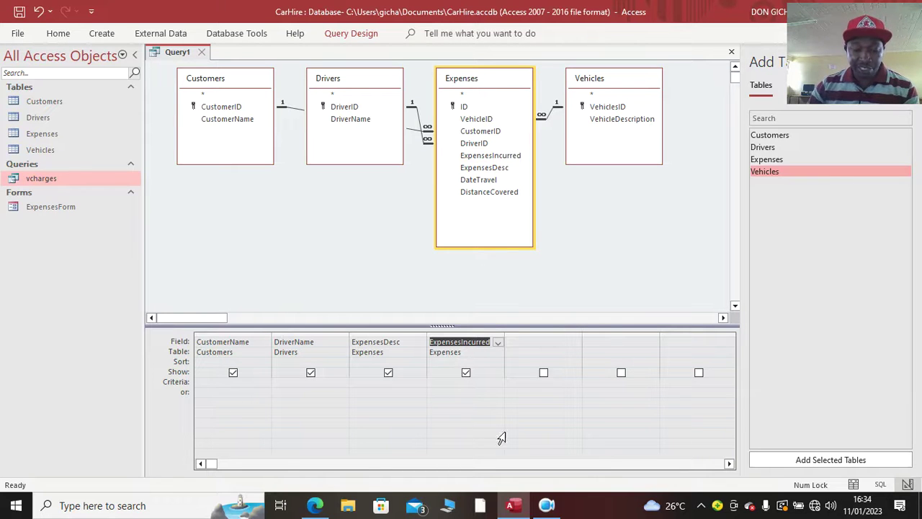
# Save the new query as vreport, view its records in a datasheet, and close it
pyautogui.click(20, 11)
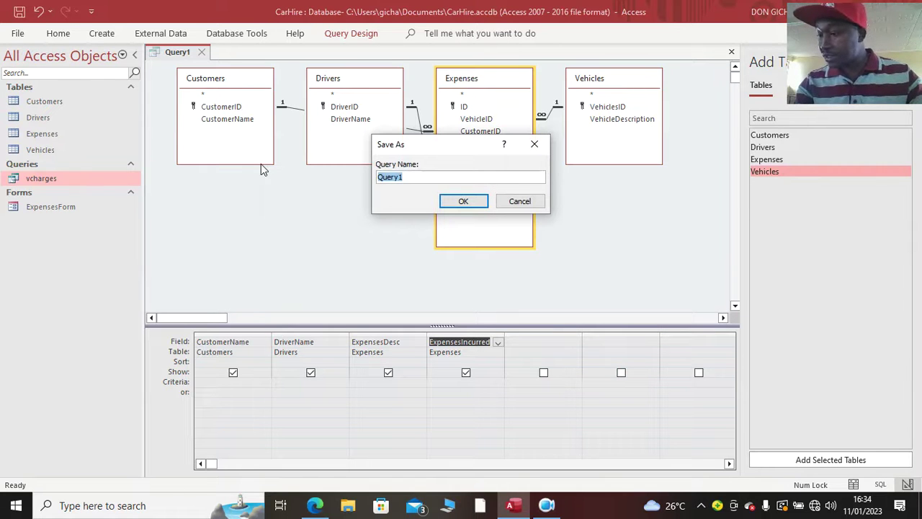
pyautogui.write('vreport')
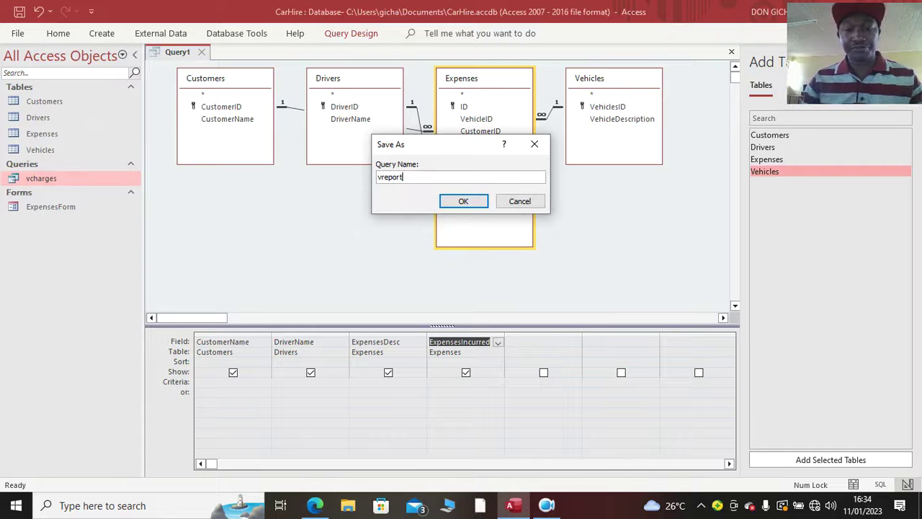
pyautogui.press('Return')
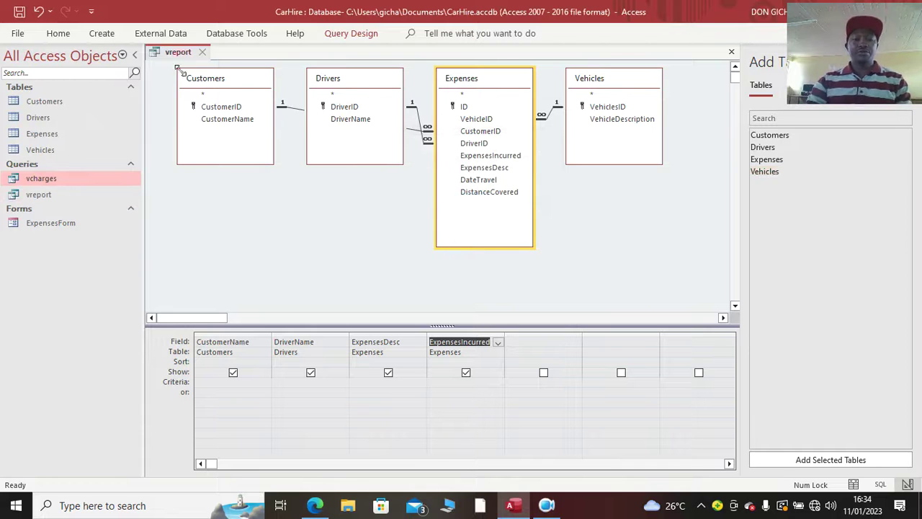
pyautogui.click(58, 33)
pyautogui.click(17, 62)
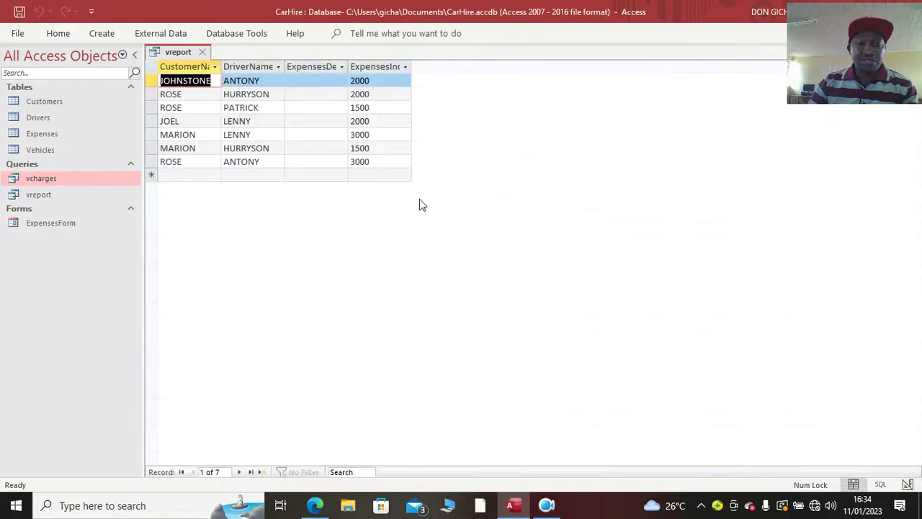
pyautogui.click(203, 52)
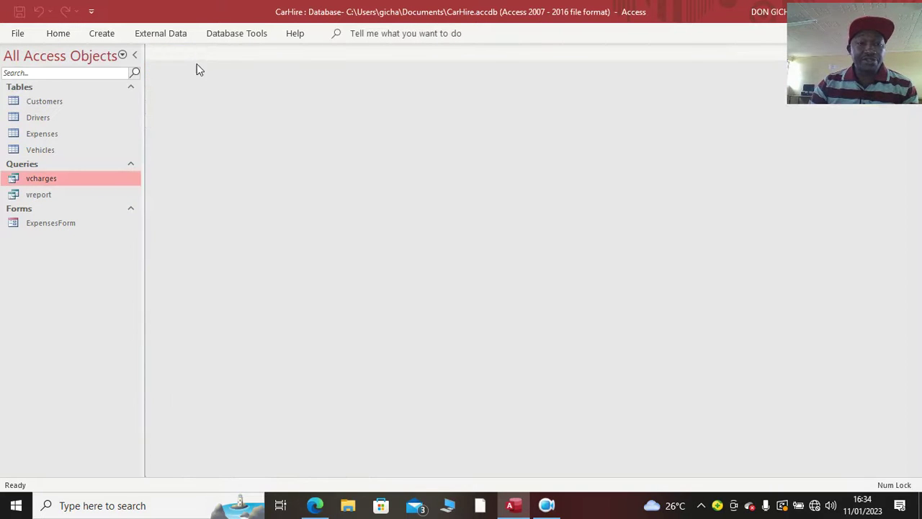
# Start a report with the Report Wizard and include all fields from the vreport query
pyautogui.click(103, 34)
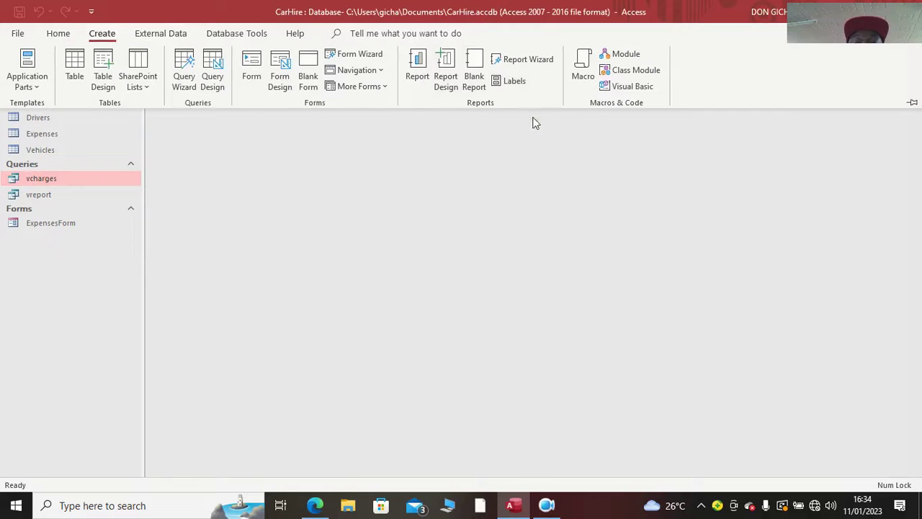
pyautogui.click(506, 57)
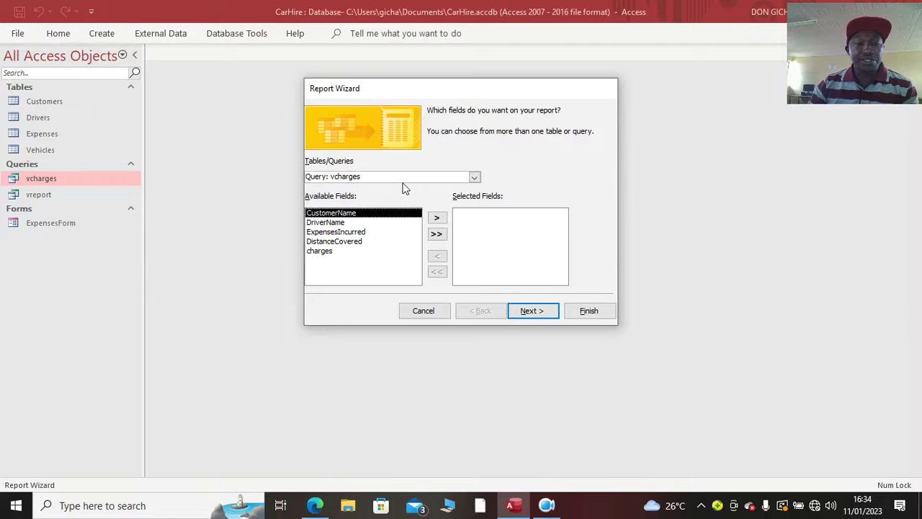
pyautogui.click(475, 177)
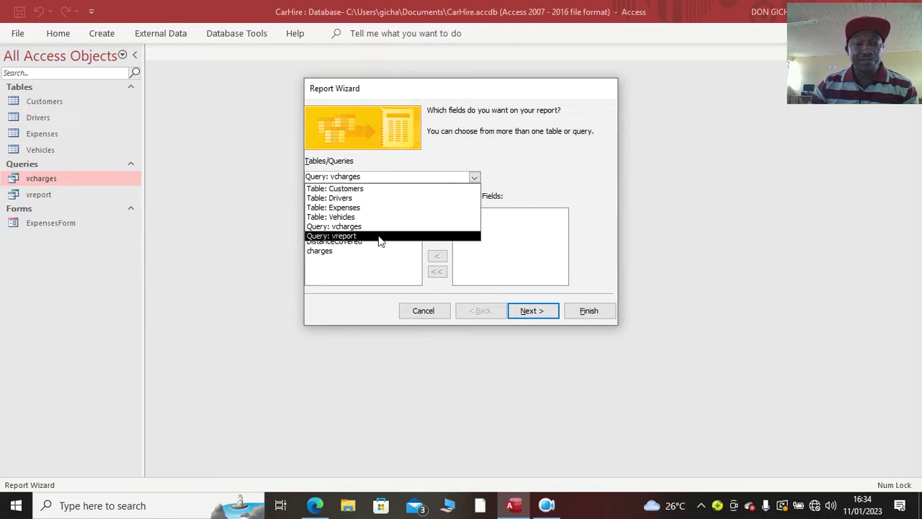
pyautogui.click(381, 241)
pyautogui.click(436, 235)
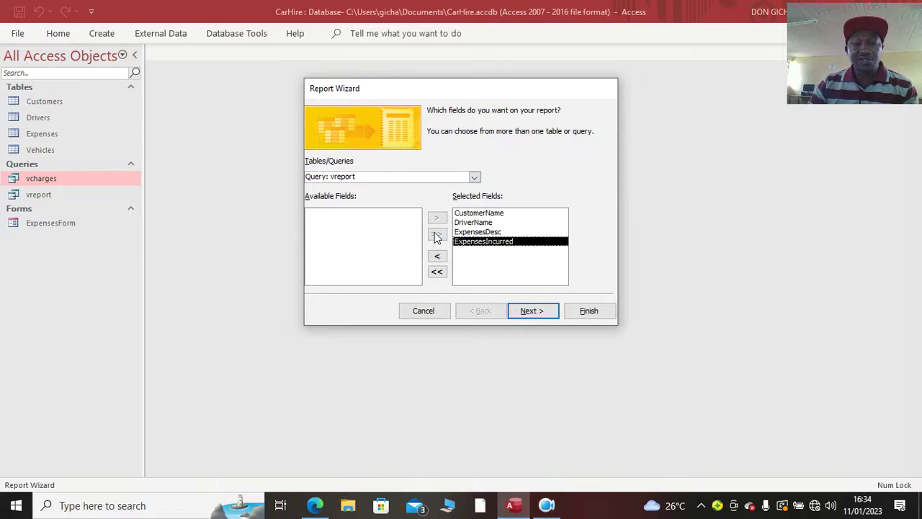
# Keep the default CustomerName grouping in the report and sort its detail records by DriverName in ascending order
pyautogui.click(534, 311)
pyautogui.click(545, 317)
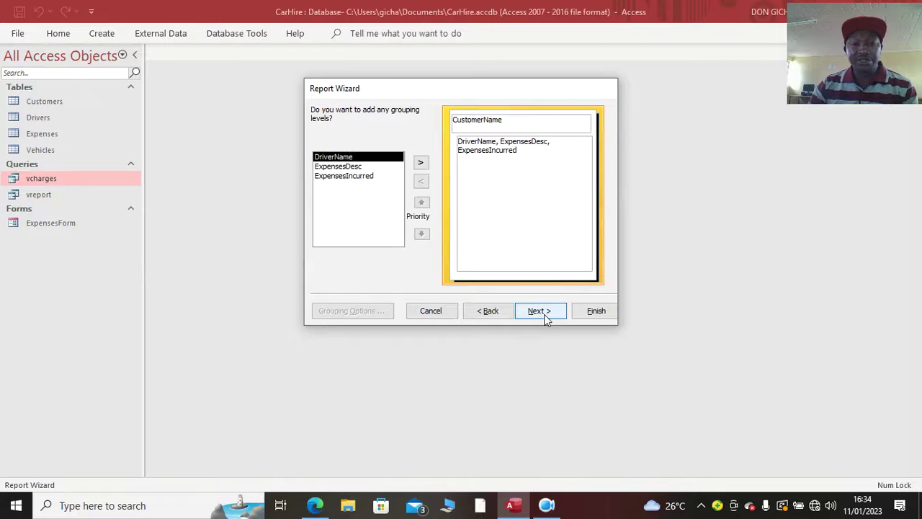
pyautogui.click(545, 317)
pyautogui.click(551, 156)
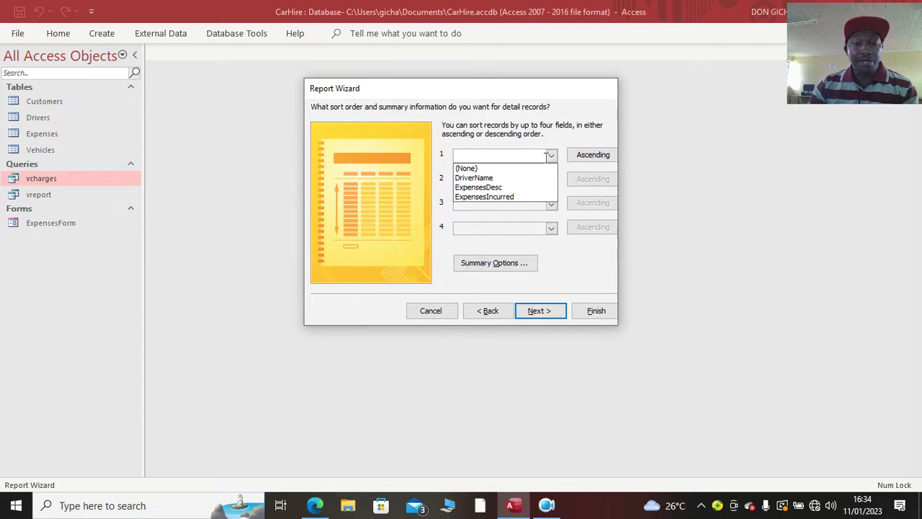
pyautogui.click(518, 178)
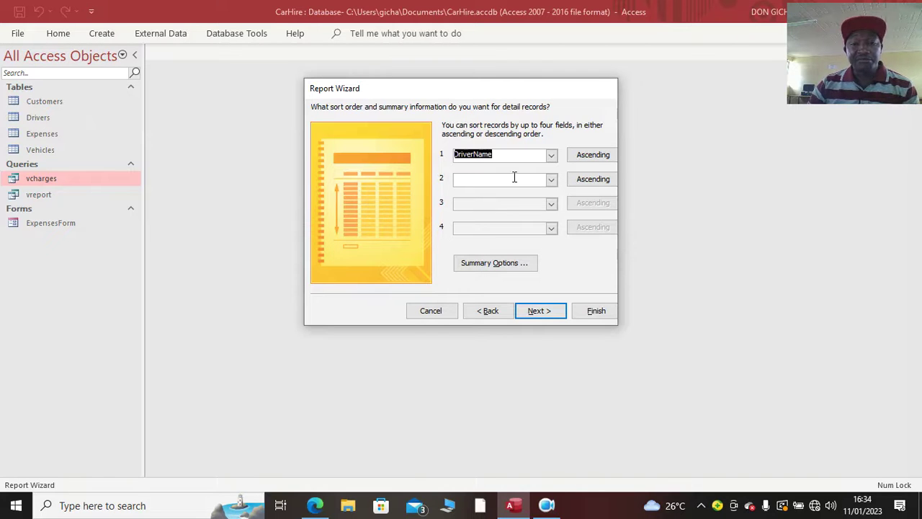
# Keep the stepped portrait layout, title the report vreport, and finish the wizard with a preview
pyautogui.click(557, 316)
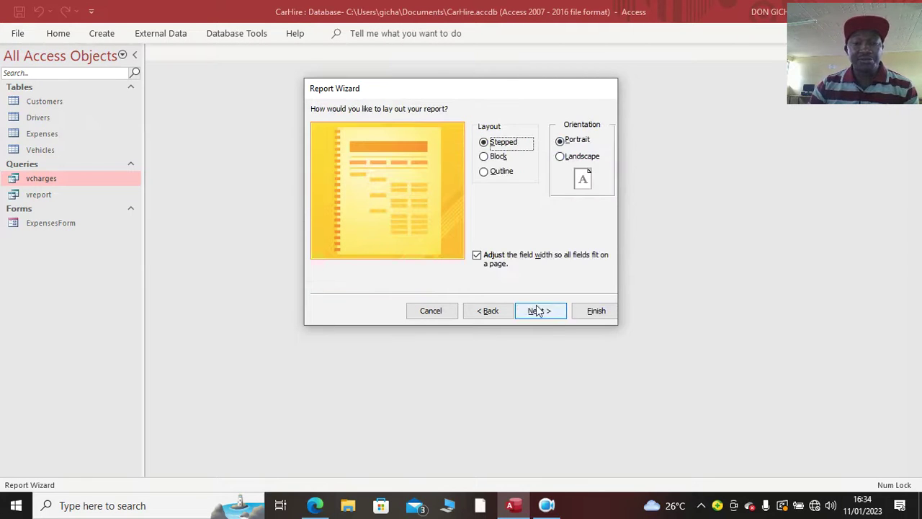
pyautogui.click(543, 314)
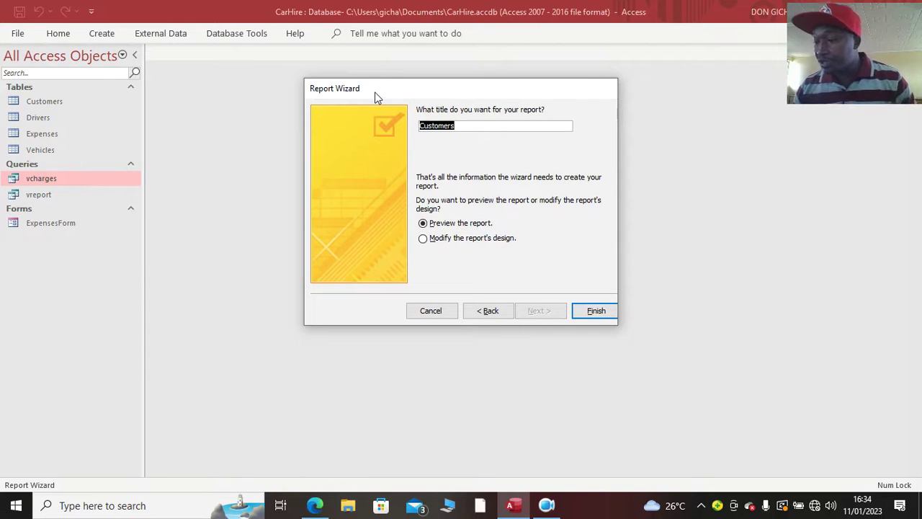
pyautogui.write('vreport')
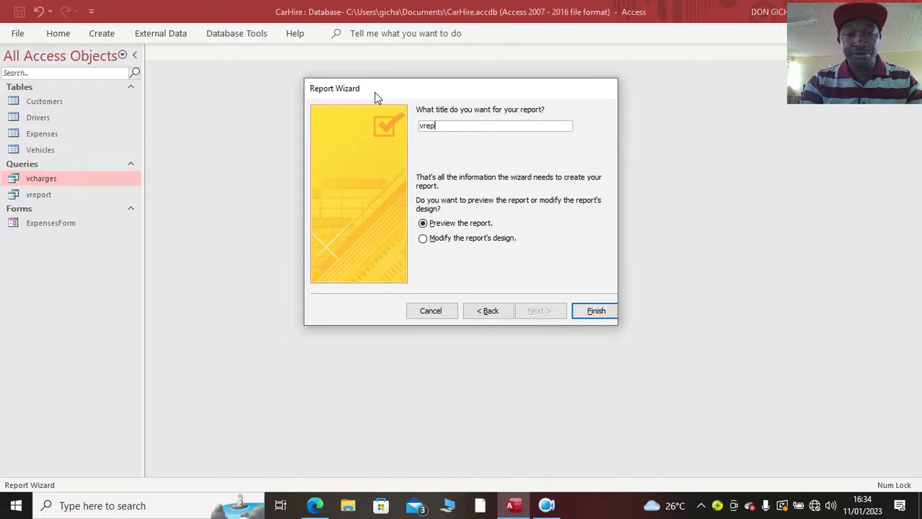
pyautogui.click(598, 315)
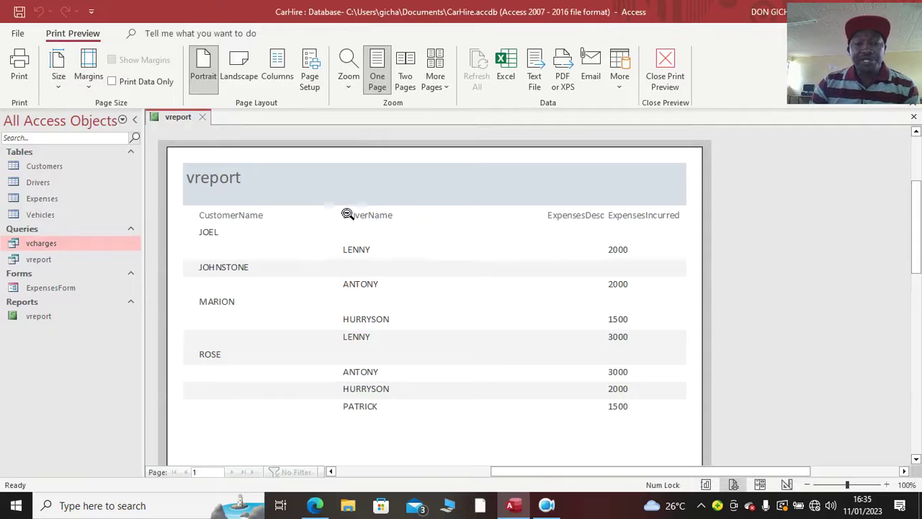
# Open the vreport report in Design View and expand its Report Footer to about 1 cm high
pyautogui.rightClick(349, 183)
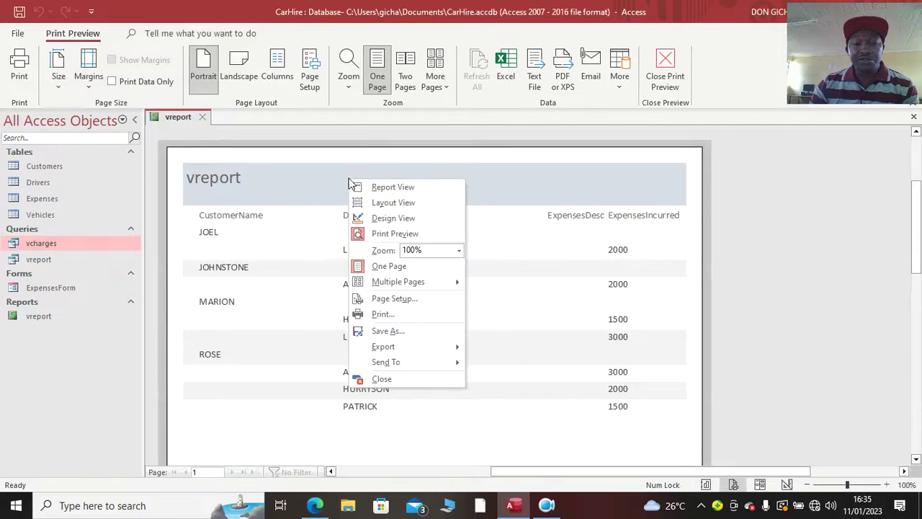
pyautogui.click(393, 218)
pyautogui.moveTo(318, 268); pyautogui.dragTo(325, 322)
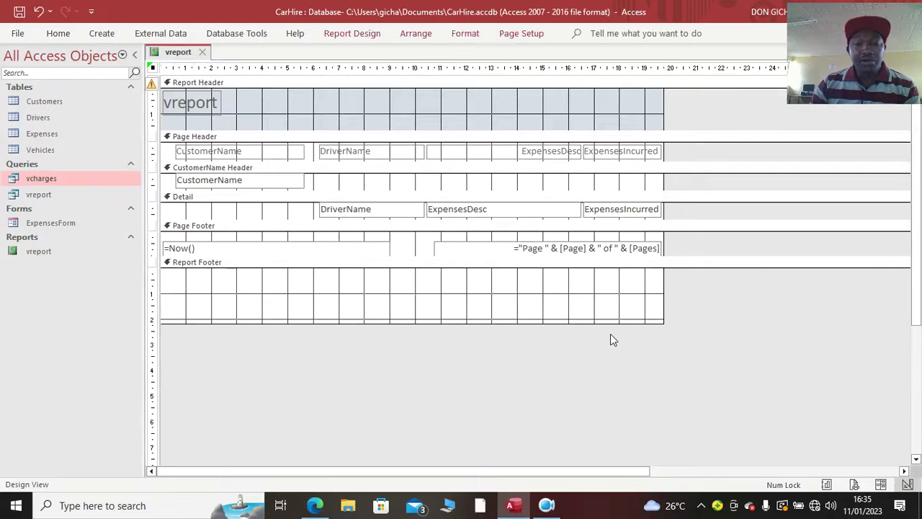
pyautogui.moveTo(611, 322); pyautogui.dragTo(636, 295)
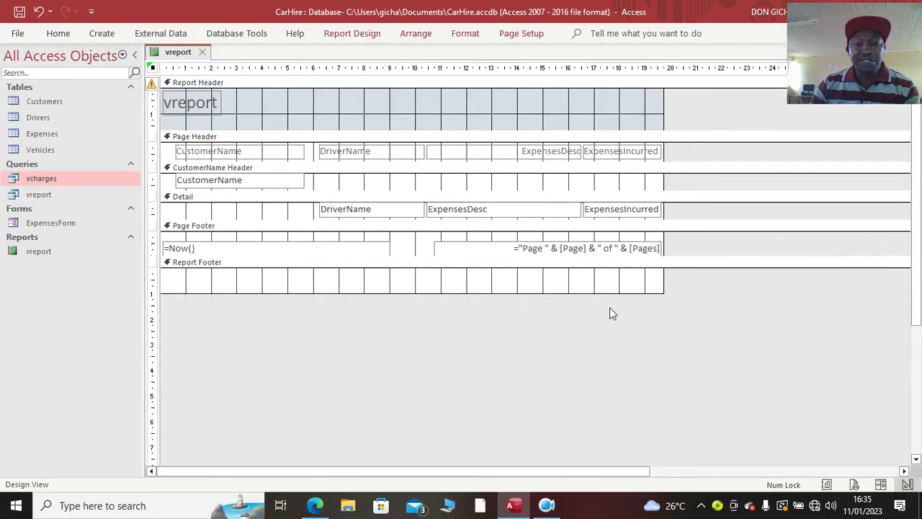
# Delete the CustomerName text box from the CustomerName Header, and reduce the height of that header and the Detail section
pyautogui.click(250, 183)
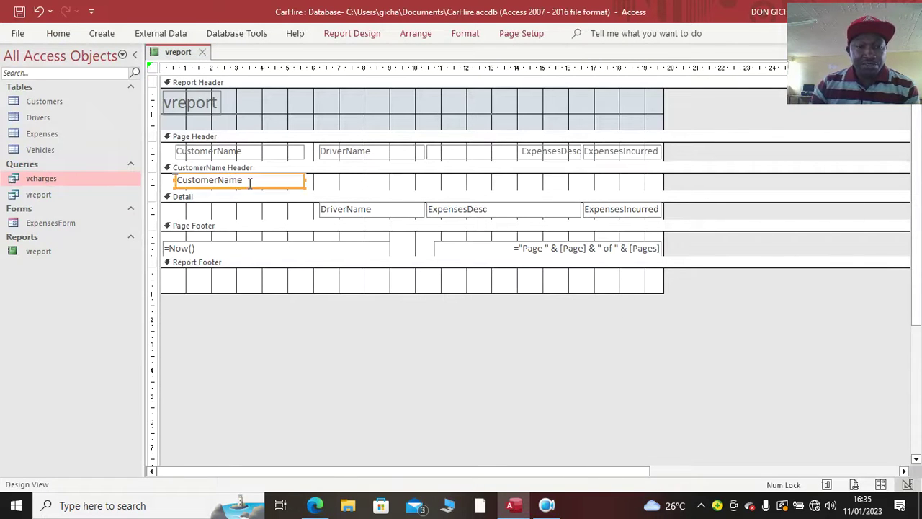
pyautogui.press('Delete')
pyautogui.click(248, 190)
pyautogui.moveTo(248, 190); pyautogui.dragTo(244, 173)
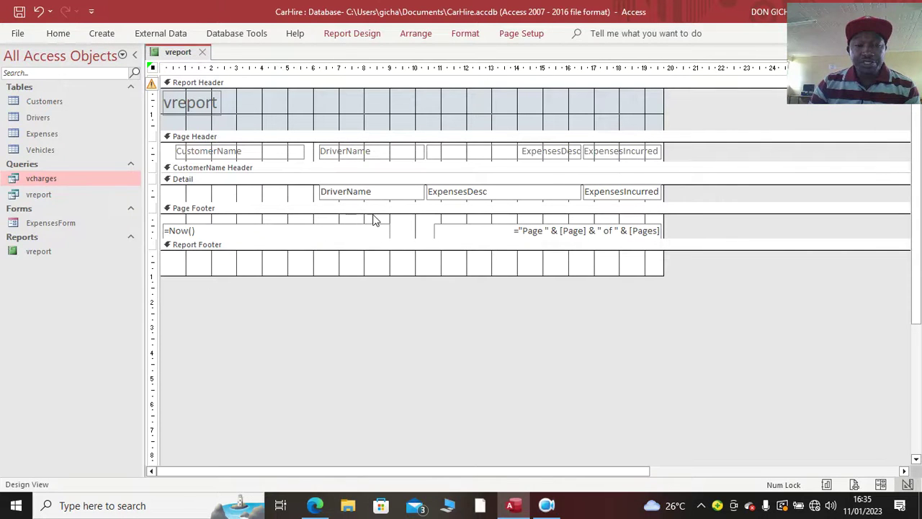
pyautogui.moveTo(372, 202); pyautogui.dragTo(374, 193)
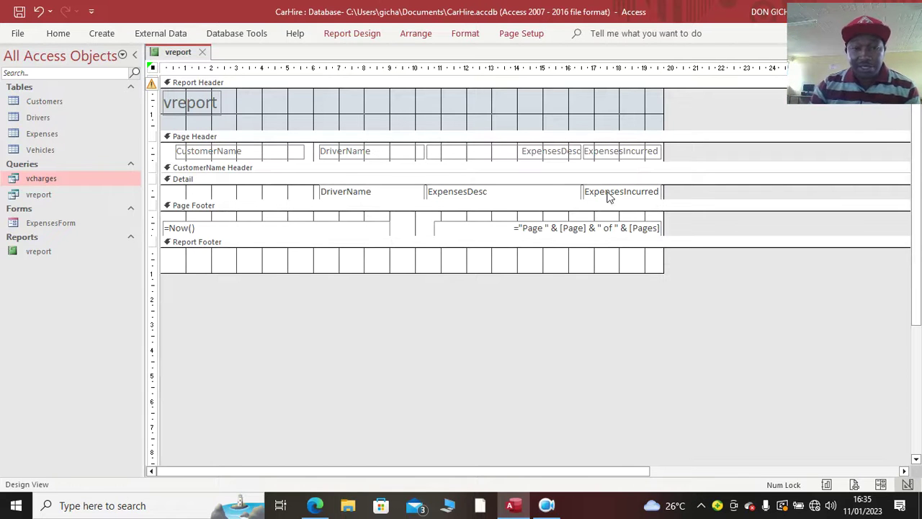
# Draw a text box about 7.5 cm wide in the Report Footer
pyautogui.click(352, 34)
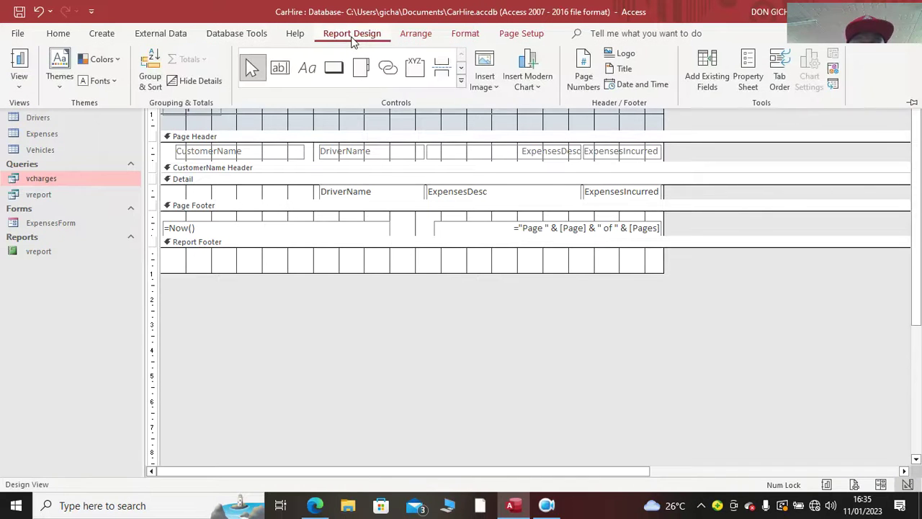
pyautogui.click(286, 73)
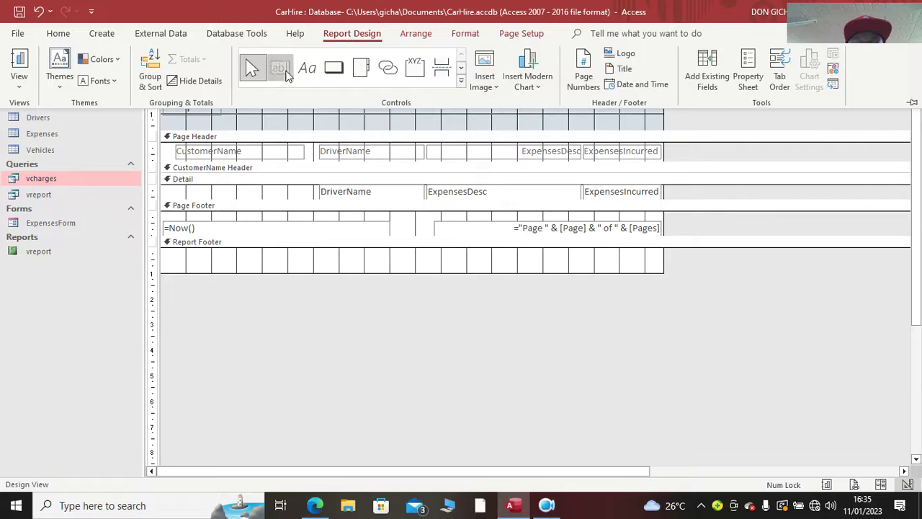
pyautogui.moveTo(448, 250)
pyautogui.mouseDown()
pyautogui.moveTo(500, 268)
pyautogui.moveTo(609, 276)
pyautogui.moveTo(646, 274)
pyautogui.moveTo(642, 267)
pyautogui.mouseUp()
# Replace the caption of the new text box's label in the Report Footer with ACCUMULATED AMOUNT
pyautogui.click(388, 257)
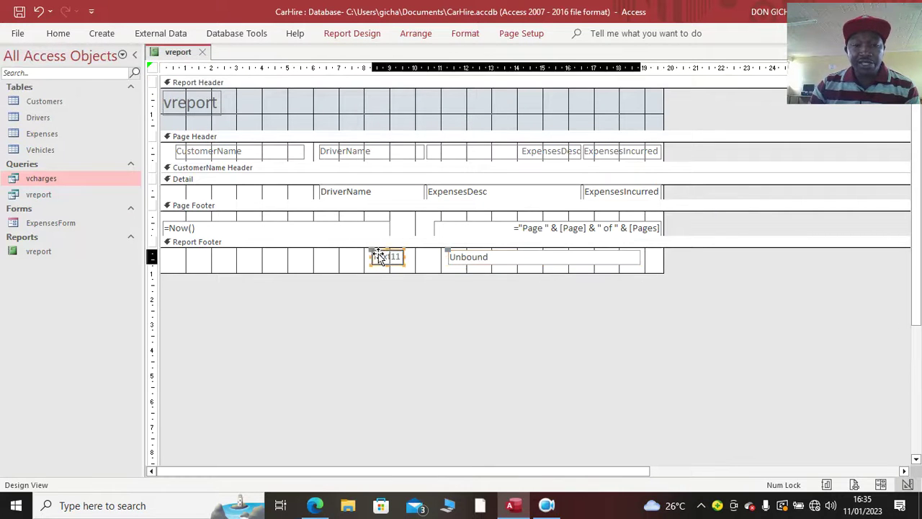
pyautogui.click(390, 256)
pyautogui.press('BackSpace')
pyautogui.press('BackSpace')
pyautogui.press('BackSpace')
pyautogui.press('BackSpace')
pyautogui.press('BackSpace')
pyautogui.press('BackSpace')
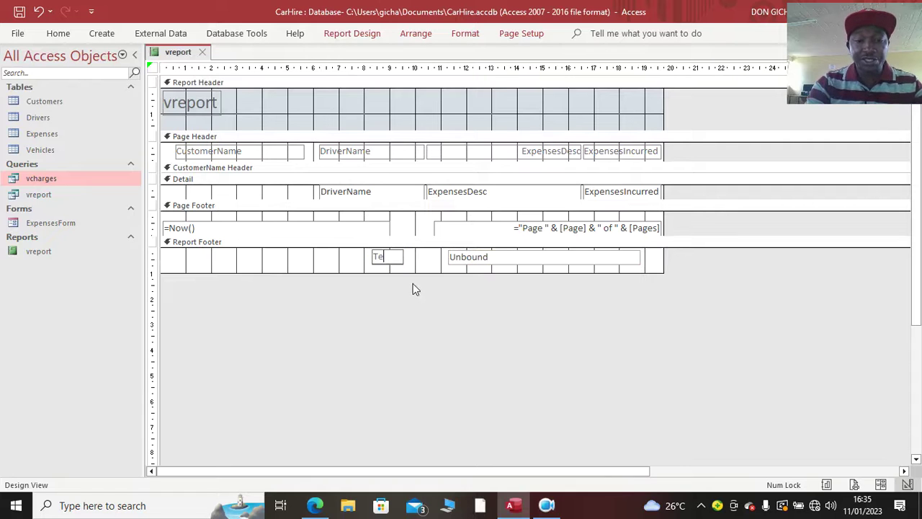
pyautogui.press('capslock')
pyautogui.write('A')
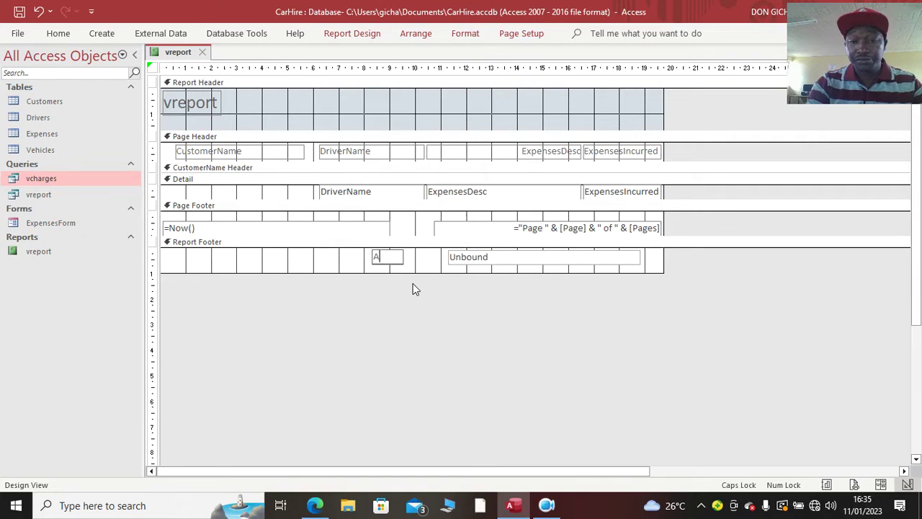
pyautogui.write('CCUMULATED')
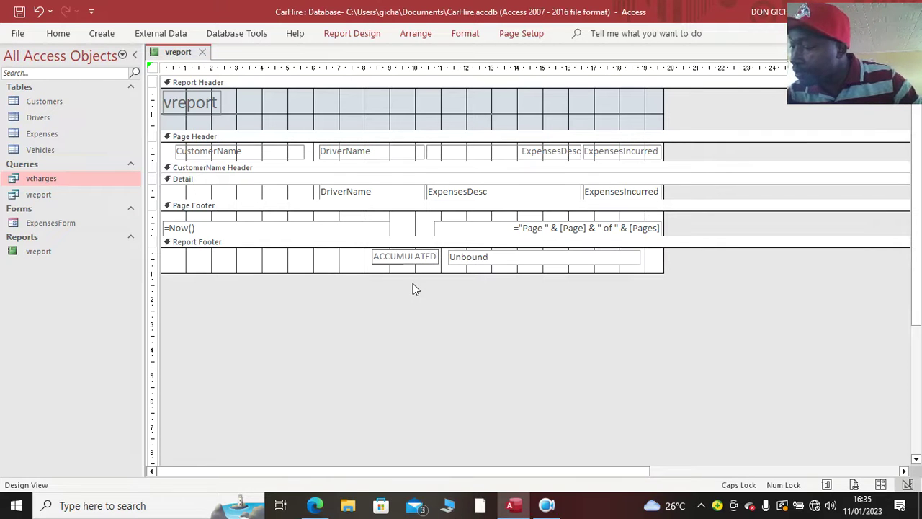
pyautogui.write(' AMOUNT')
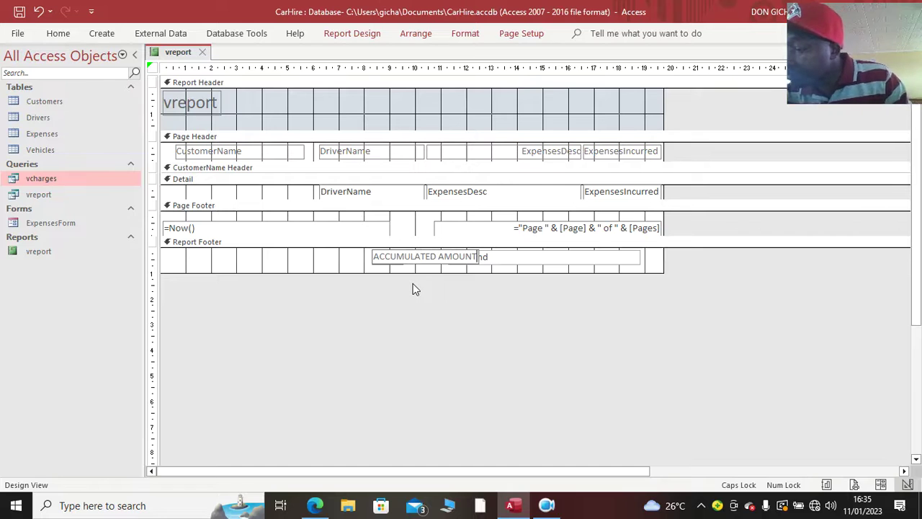
# Widen the footer label leftward and extend its caption to ACCUMULATED AMOUNT OF ALL EXPENSES
pyautogui.click(355, 270)
pyautogui.click(370, 254)
pyautogui.moveTo(372, 254); pyautogui.dragTo(214, 271)
pyautogui.click(341, 254)
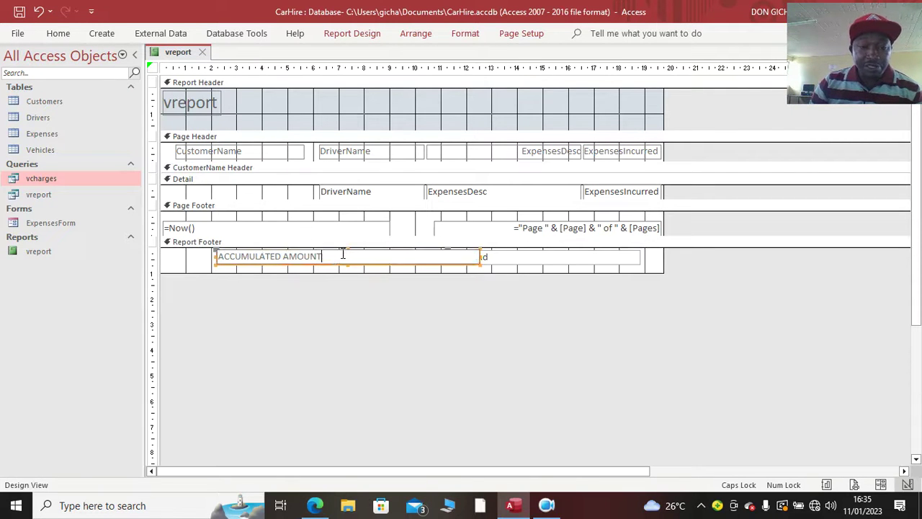
pyautogui.write('OF ALL')
pyautogui.write(' EXPEN')
pyautogui.write('CS')
pyautogui.press('BackSpace')
pyautogui.press('BackSpace')
pyautogui.write('S')
pyautogui.press('BackSpace')
pyautogui.press('BackSpace')
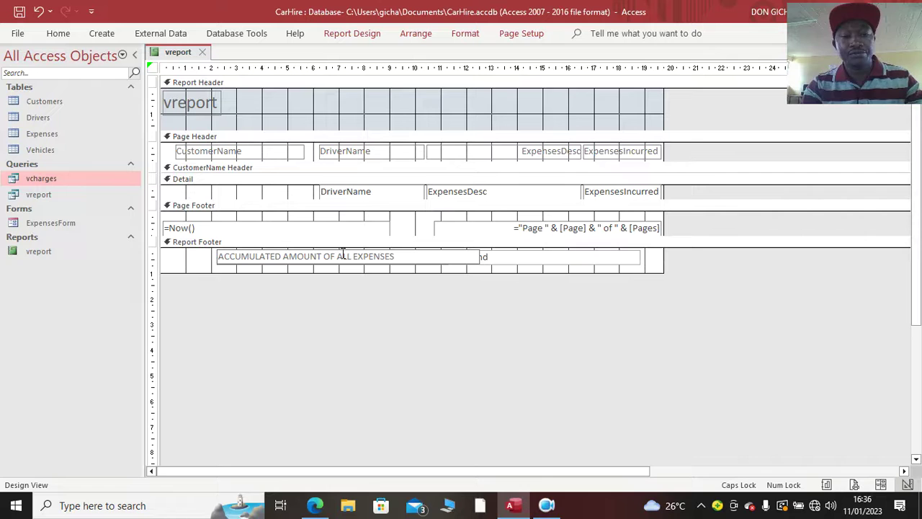
# Narrow the footer label to end just before the unbound text box, and format its caption right-aligned in black
pyautogui.click(437, 278)
pyautogui.click(436, 258)
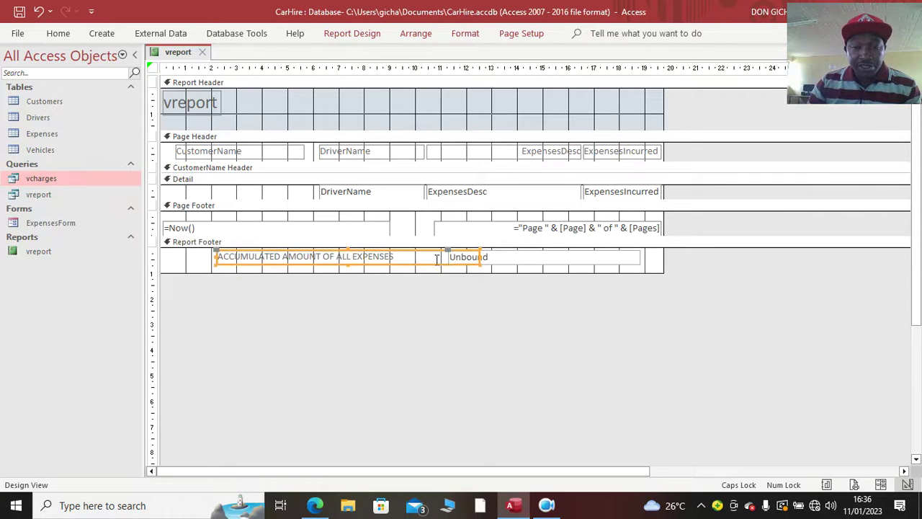
pyautogui.moveTo(482, 261); pyautogui.dragTo(441, 266)
pyautogui.click(465, 33)
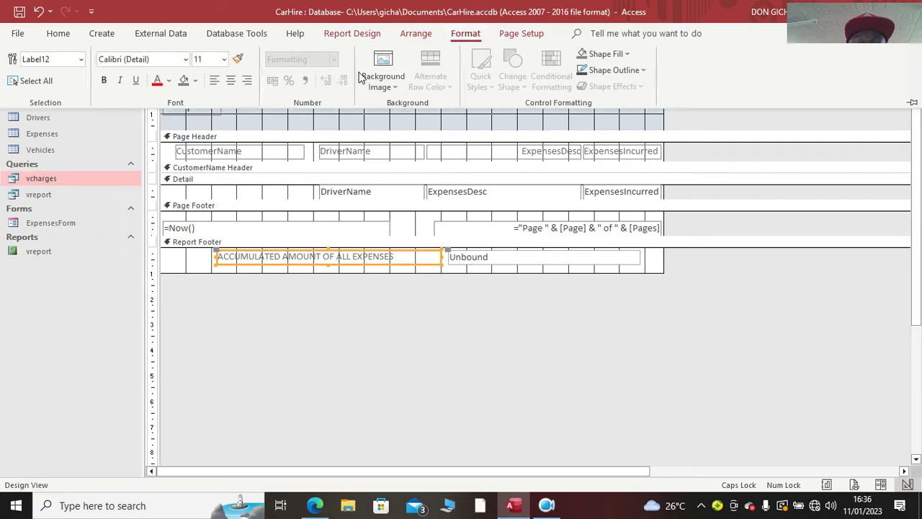
pyautogui.click(247, 81)
pyautogui.click(157, 83)
pyautogui.click(169, 81)
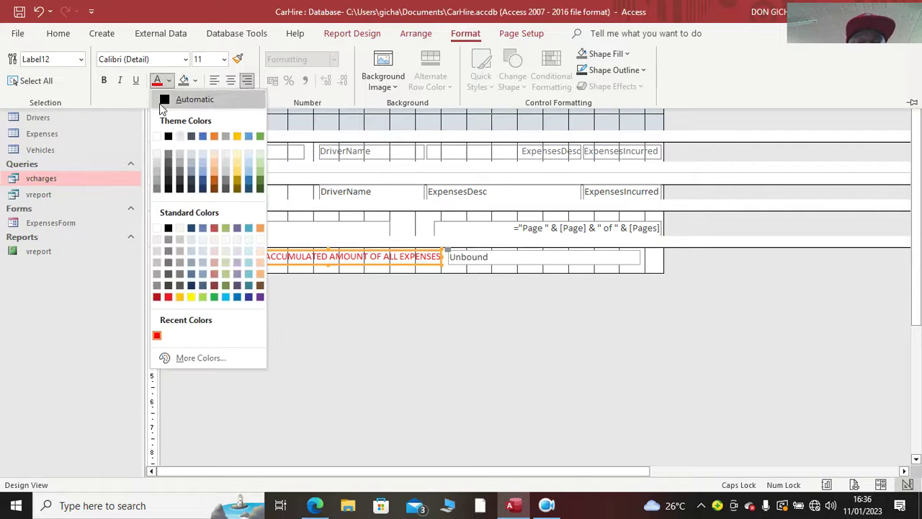
pyautogui.click(169, 137)
# Set the unbound text box in the Report Footer to =SUM(ExpensesIncurred), reusing the field name copied from the Detail section
pyautogui.click(511, 263)
pyautogui.click(511, 262)
pyautogui.click(595, 193)
pyautogui.moveTo(586, 190); pyautogui.dragTo(661, 191)
pyautogui.hotkey('ctrl', 'c')
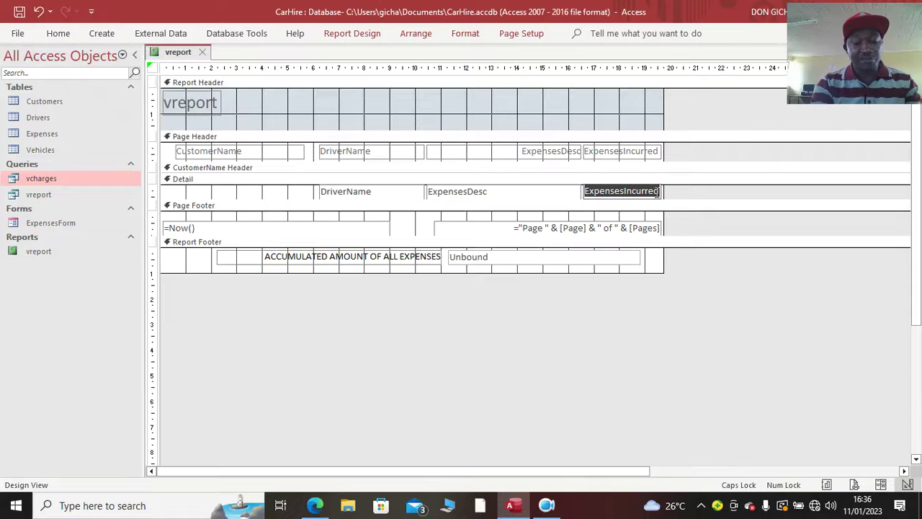
pyautogui.click(497, 257)
pyautogui.click(490, 257)
pyautogui.write('=SUM')
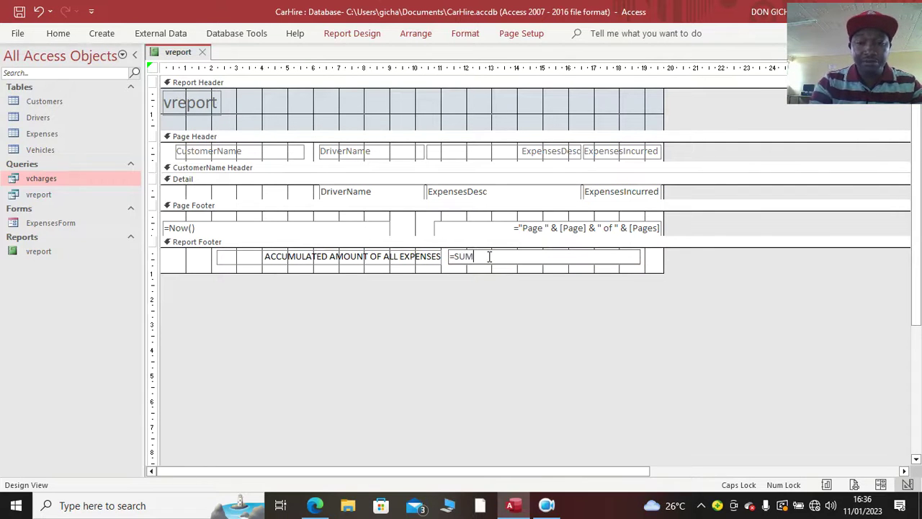
pyautogui.write('(')
pyautogui.hotkey('ctrl', 'v')
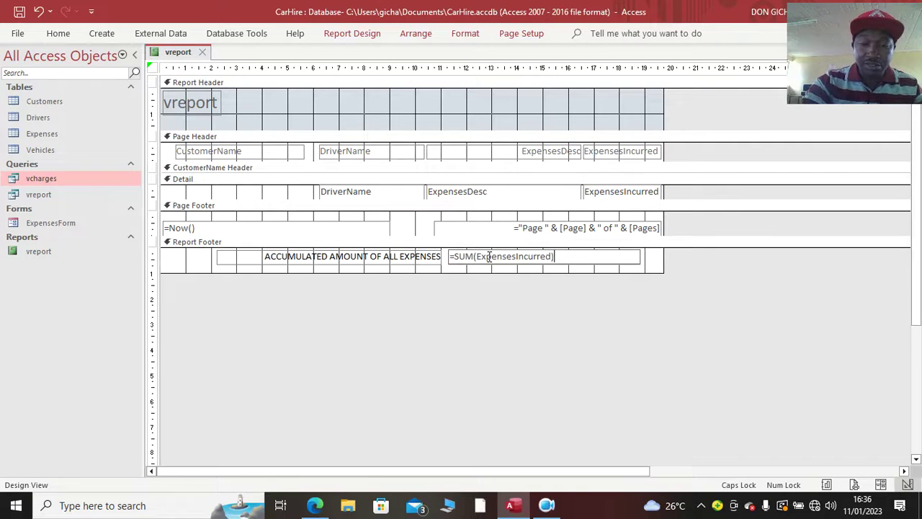
pyautogui.click(515, 291)
pyautogui.click(507, 264)
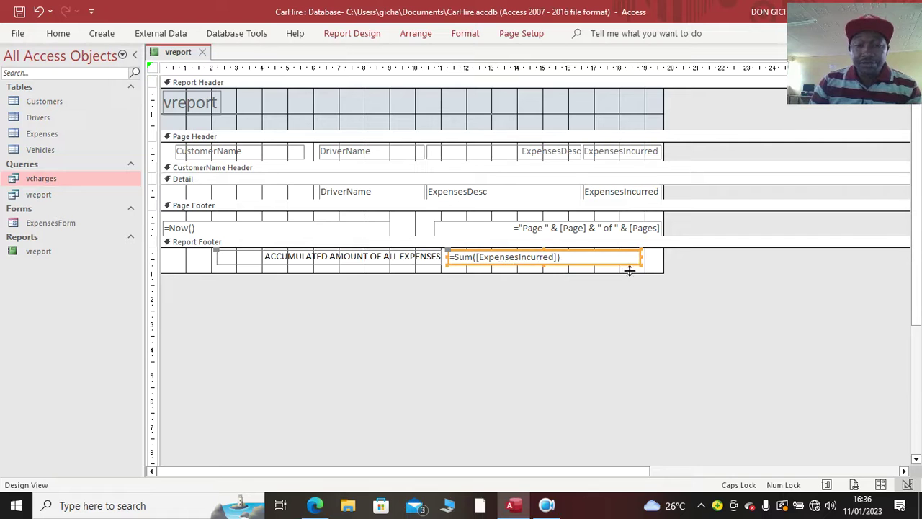
# Enlarge the sum text box in the Report Footer slightly in width and height, and make its text bold
pyautogui.moveTo(639, 266); pyautogui.dragTo(653, 271)
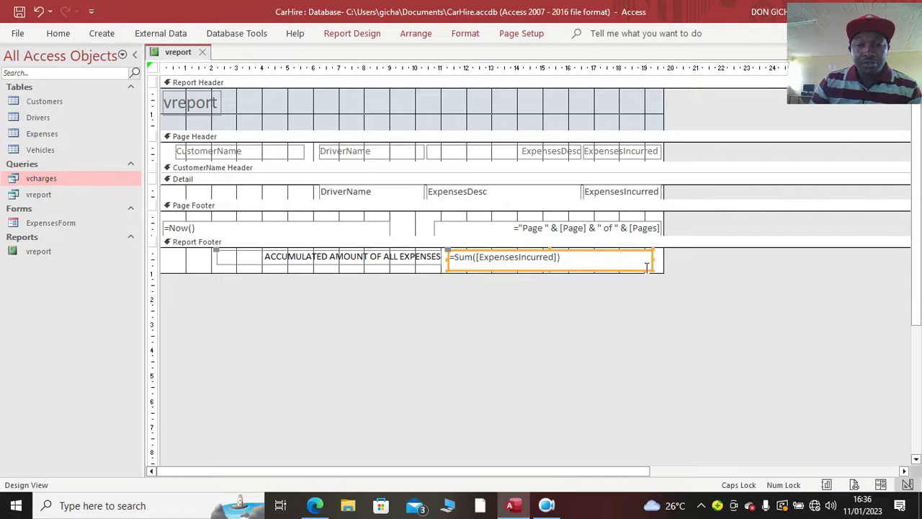
pyautogui.click(465, 35)
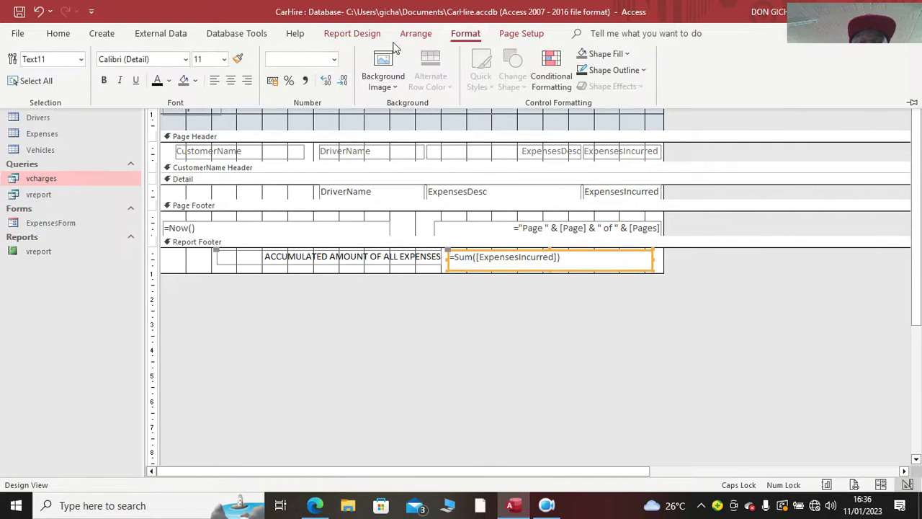
pyautogui.click(104, 80)
# Display vreport in Report View and check the remaining printing task in the exam paper PDF in Edge
pyautogui.click(60, 34)
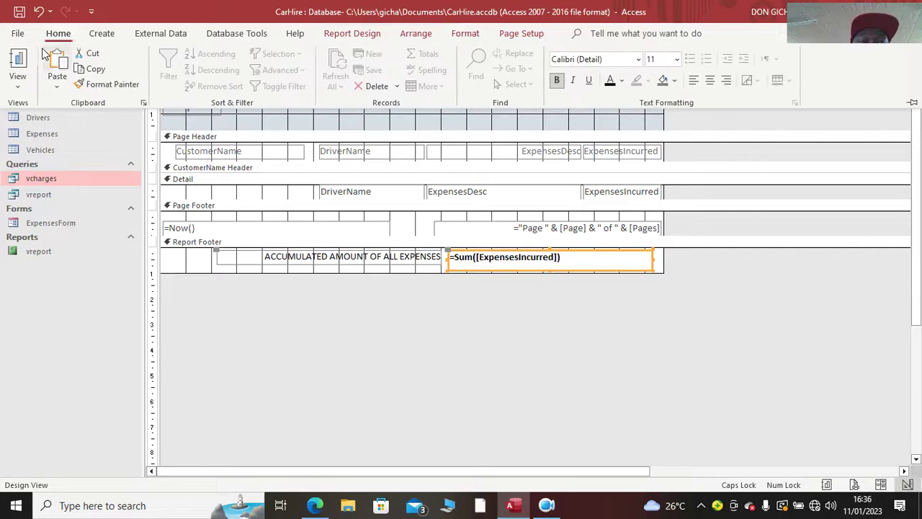
pyautogui.click(21, 63)
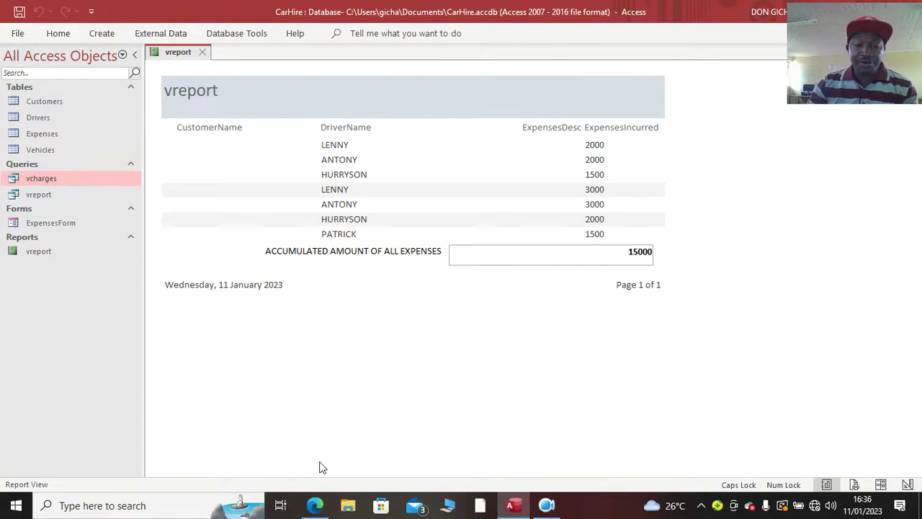
pyautogui.click(315, 505)
pyautogui.scroll(-1, 333, 330)
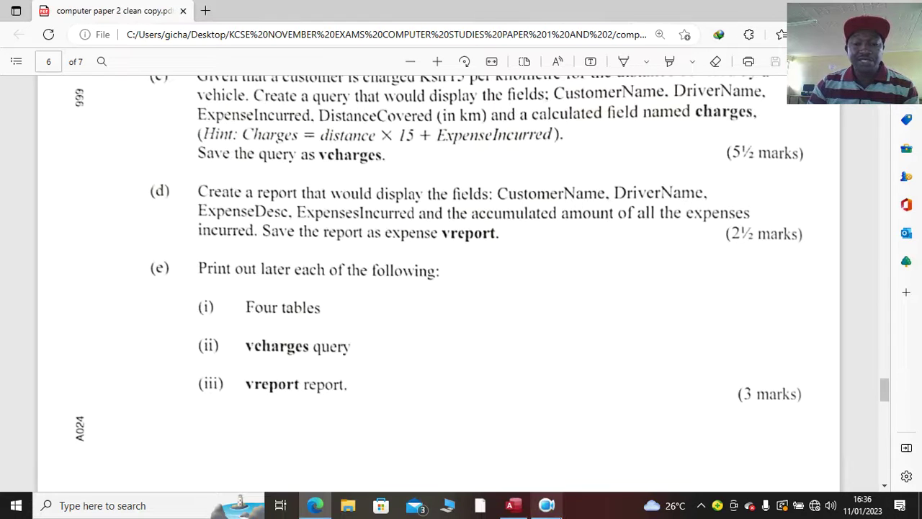
# Switch back to Access, open the Customers table to look at where it can be printed, and close the table
pyautogui.click(520, 508)
pyautogui.doubleClick(42, 103)
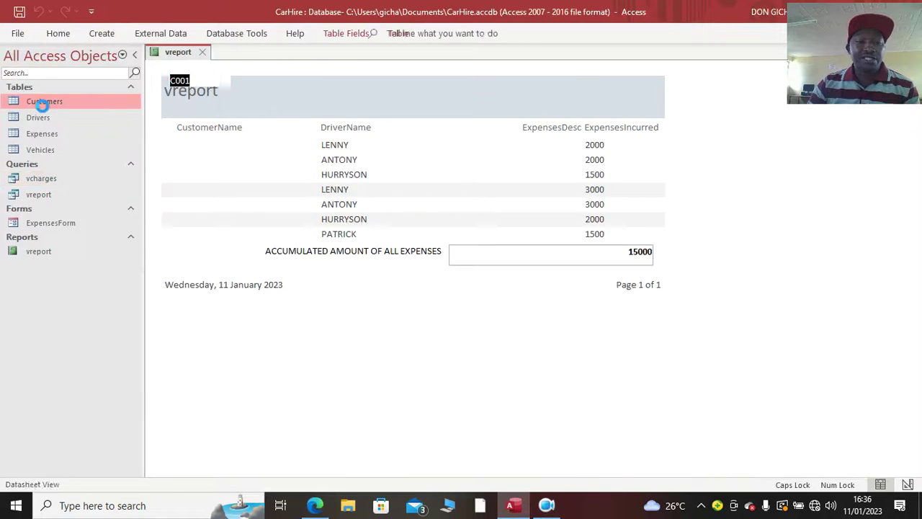
pyautogui.click(17, 34)
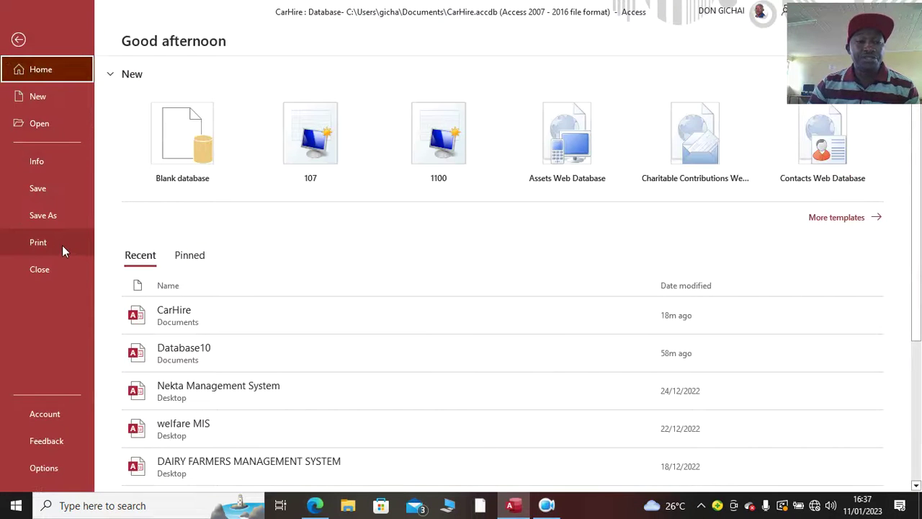
pyautogui.press('Escape')
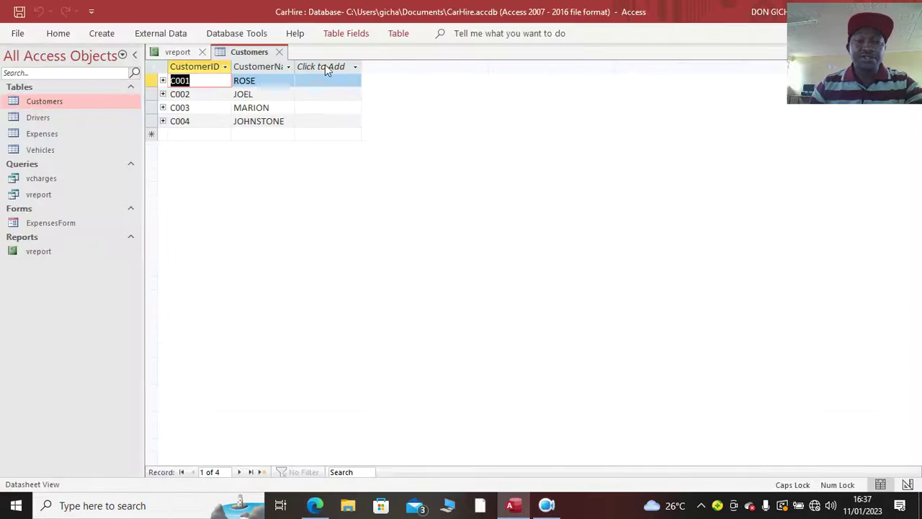
pyautogui.click(279, 52)
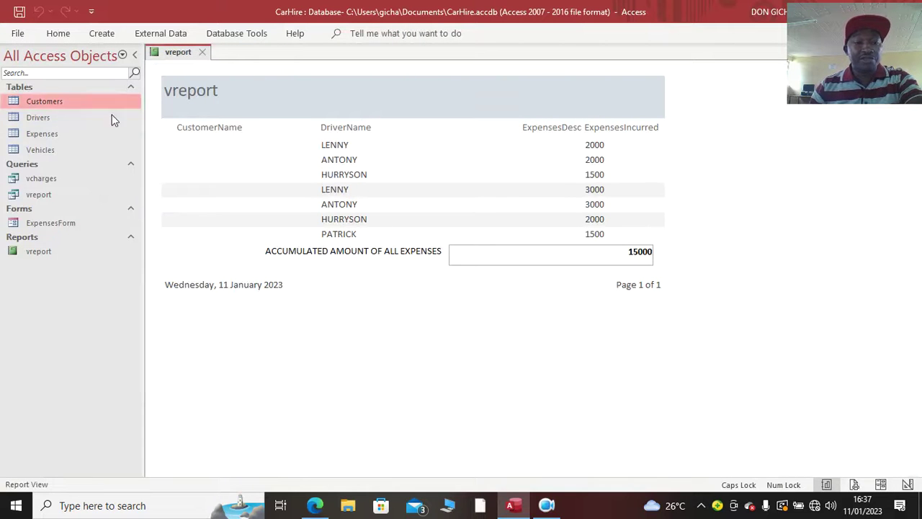
# Display the relationships diagram of the CarHire database to review the links between its four tables
pyautogui.click(235, 36)
pyautogui.click(169, 66)
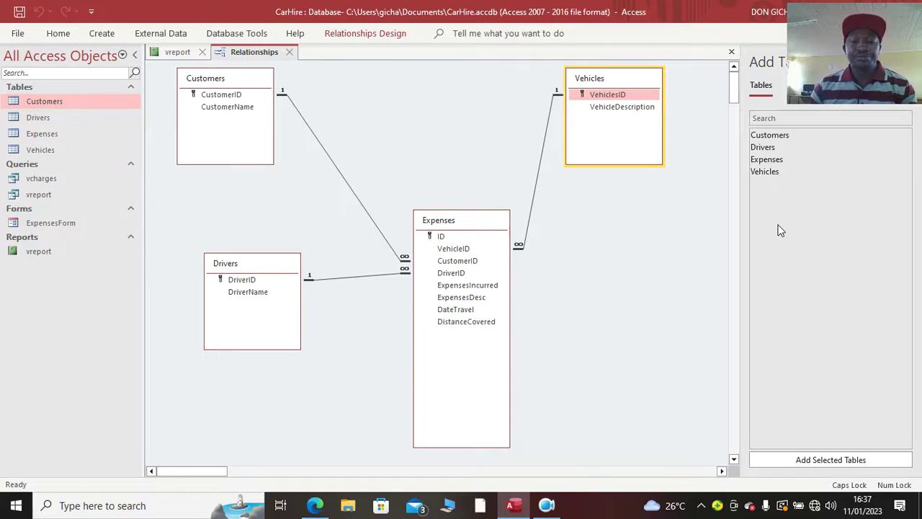
pyautogui.click(547, 505)
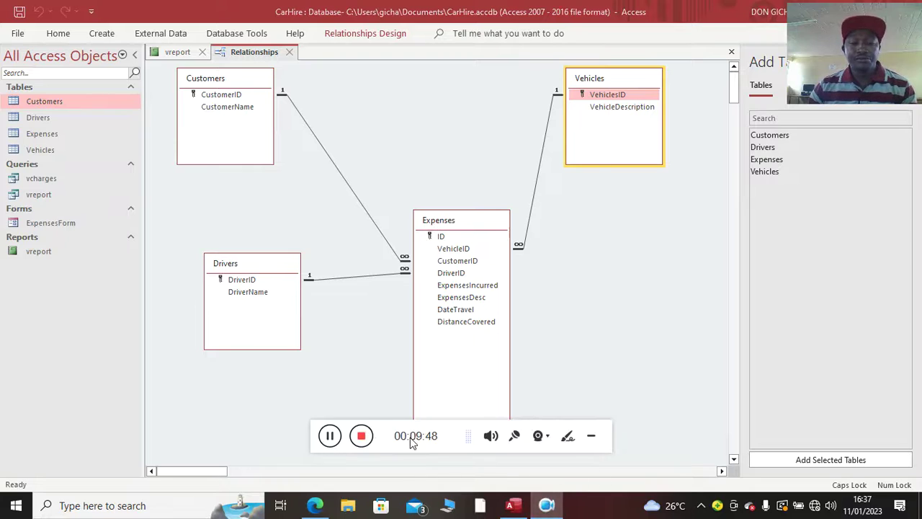